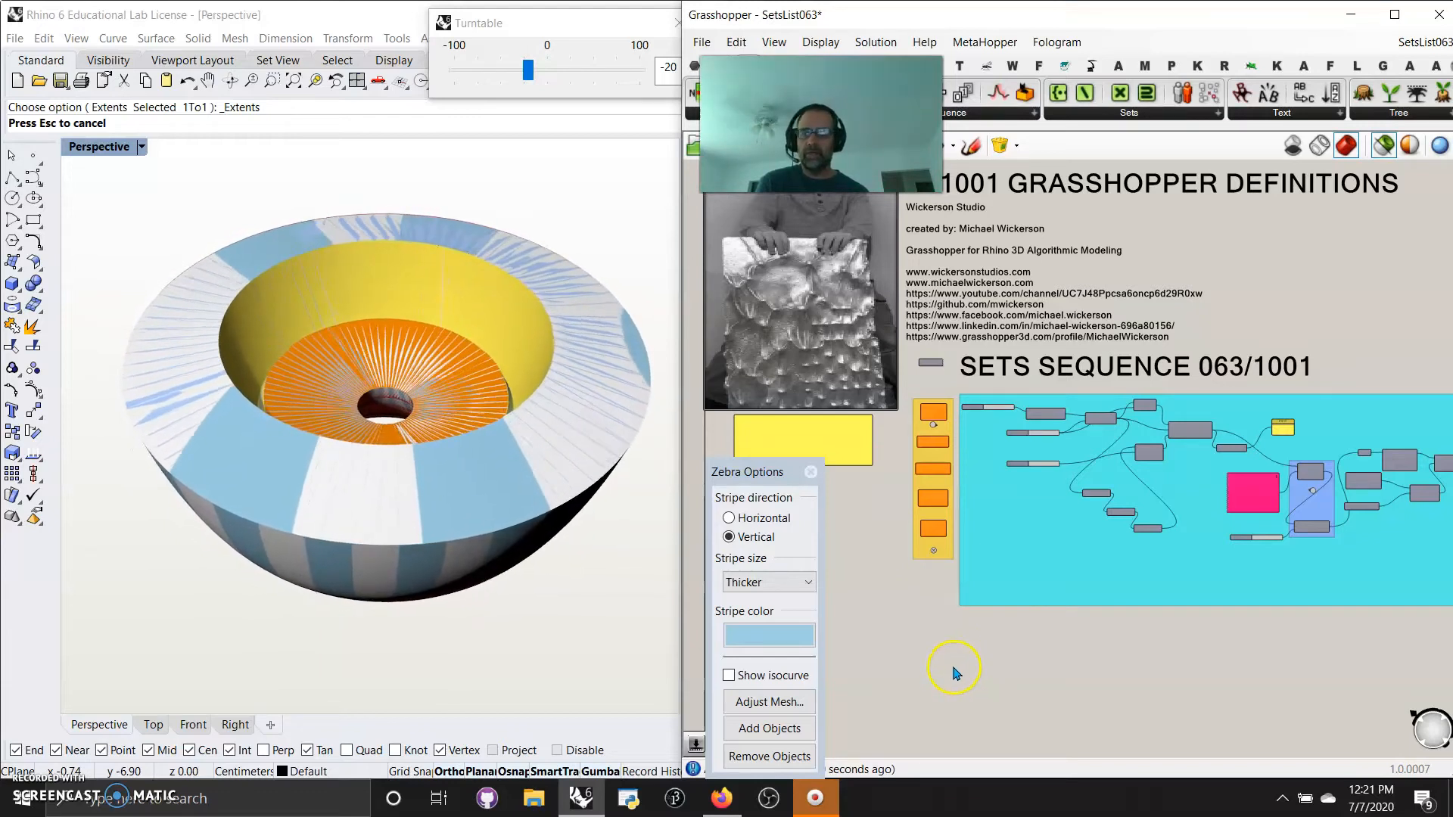
# Step: Close the Turntable and Zebra Options windows to end the turntable rotation and zebra analysis
pyautogui.click(595, 595)
pyautogui.moveTo(591, 501); pyautogui.dragTo(485, 537, button='right')
pyautogui.moveTo(479, 591); pyautogui.dragTo(479, 613, button='right')
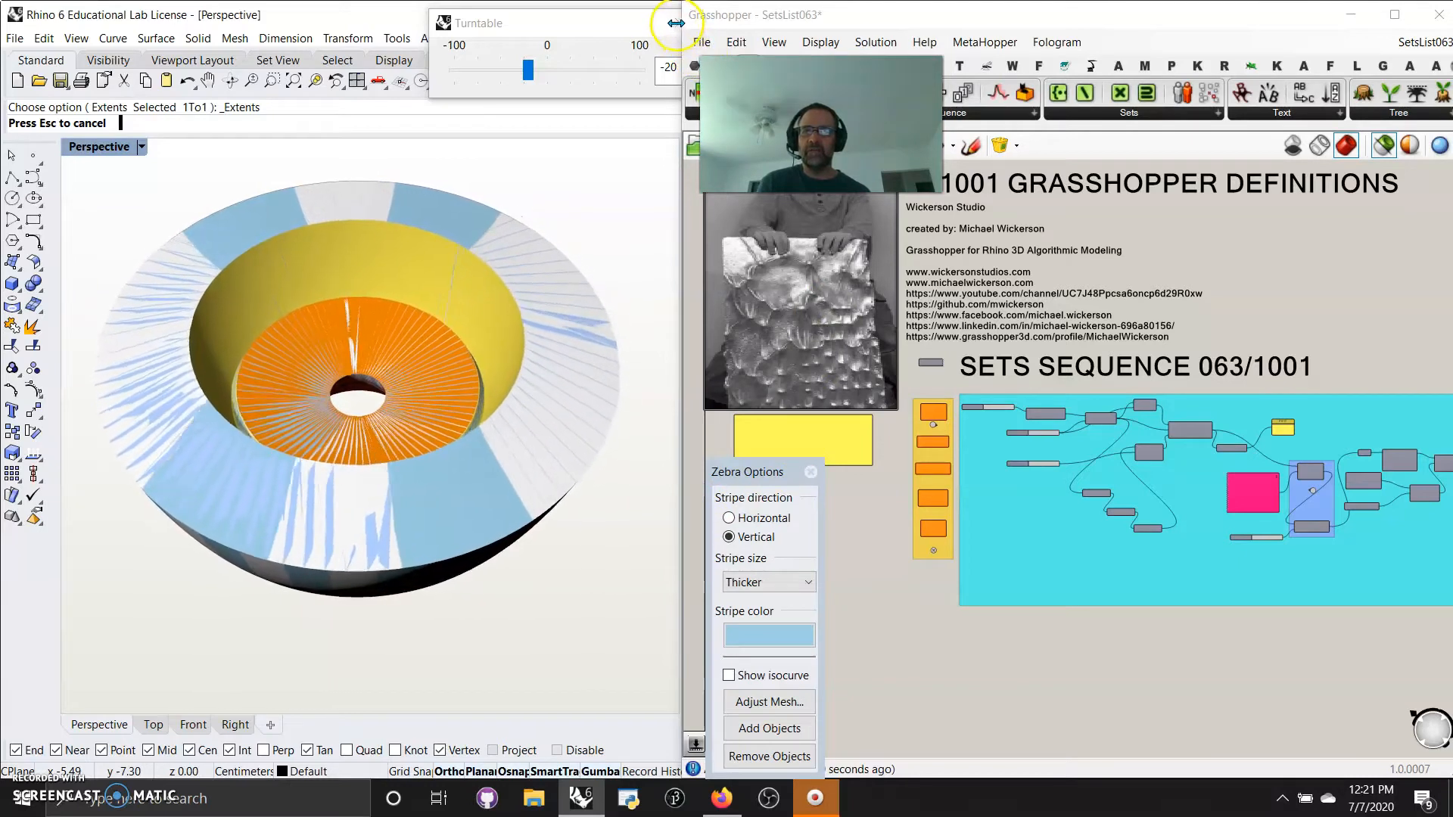
pyautogui.moveTo(647, 23); pyautogui.dragTo(564, 22)
pyautogui.click(599, 21)
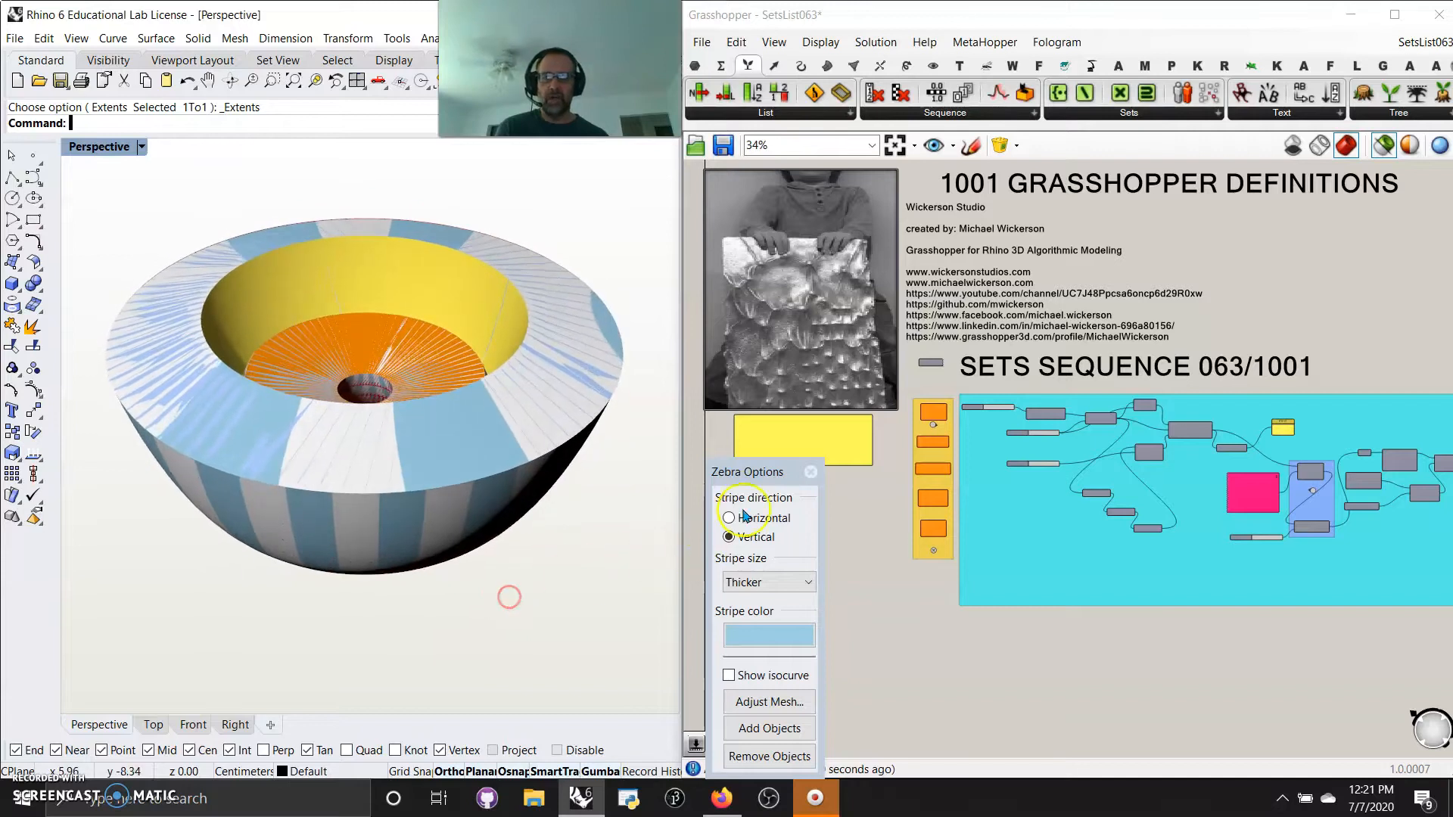
pyautogui.click(810, 472)
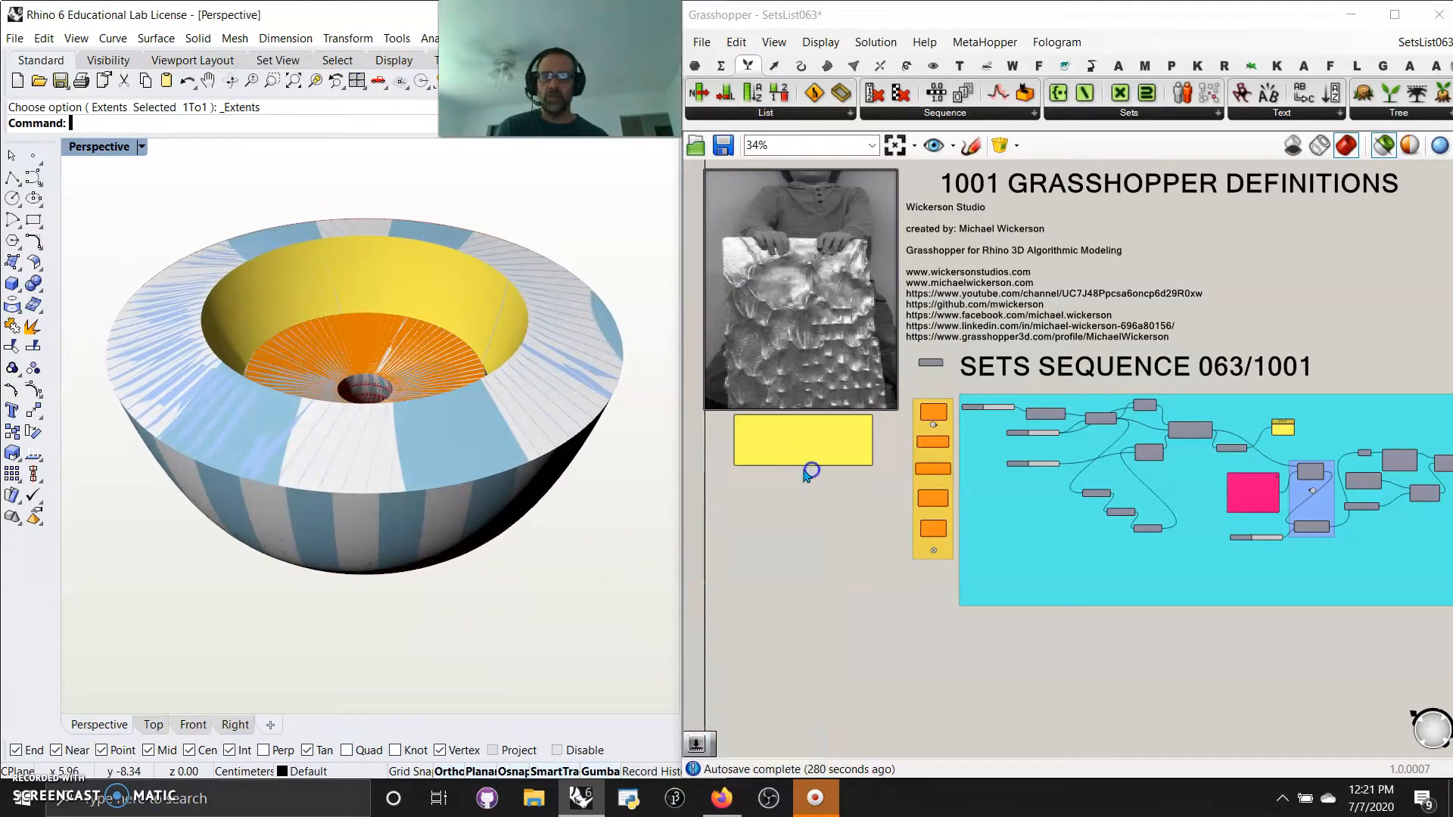
# Step: Set the Perspective viewport to Shaded display mode and inspect the bowl's inner rim up close
pyautogui.click(100, 146)
pyautogui.click(95, 196)
pyautogui.moveTo(364, 618); pyautogui.dragTo(360, 144, button='right')
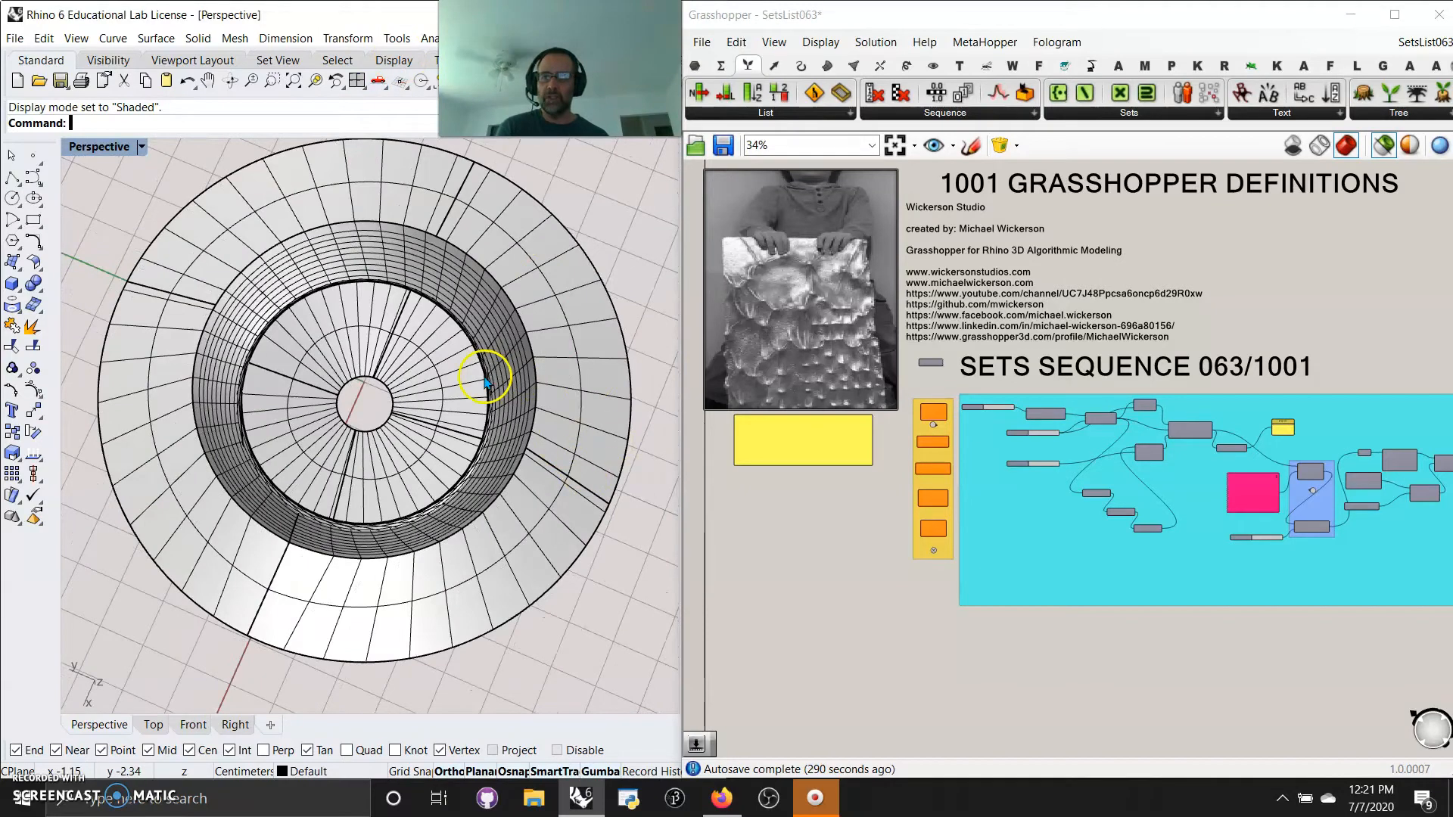
pyautogui.scroll(8, 486, 377)
pyautogui.moveTo(486, 382); pyautogui.dragTo(439, 290, button='right')
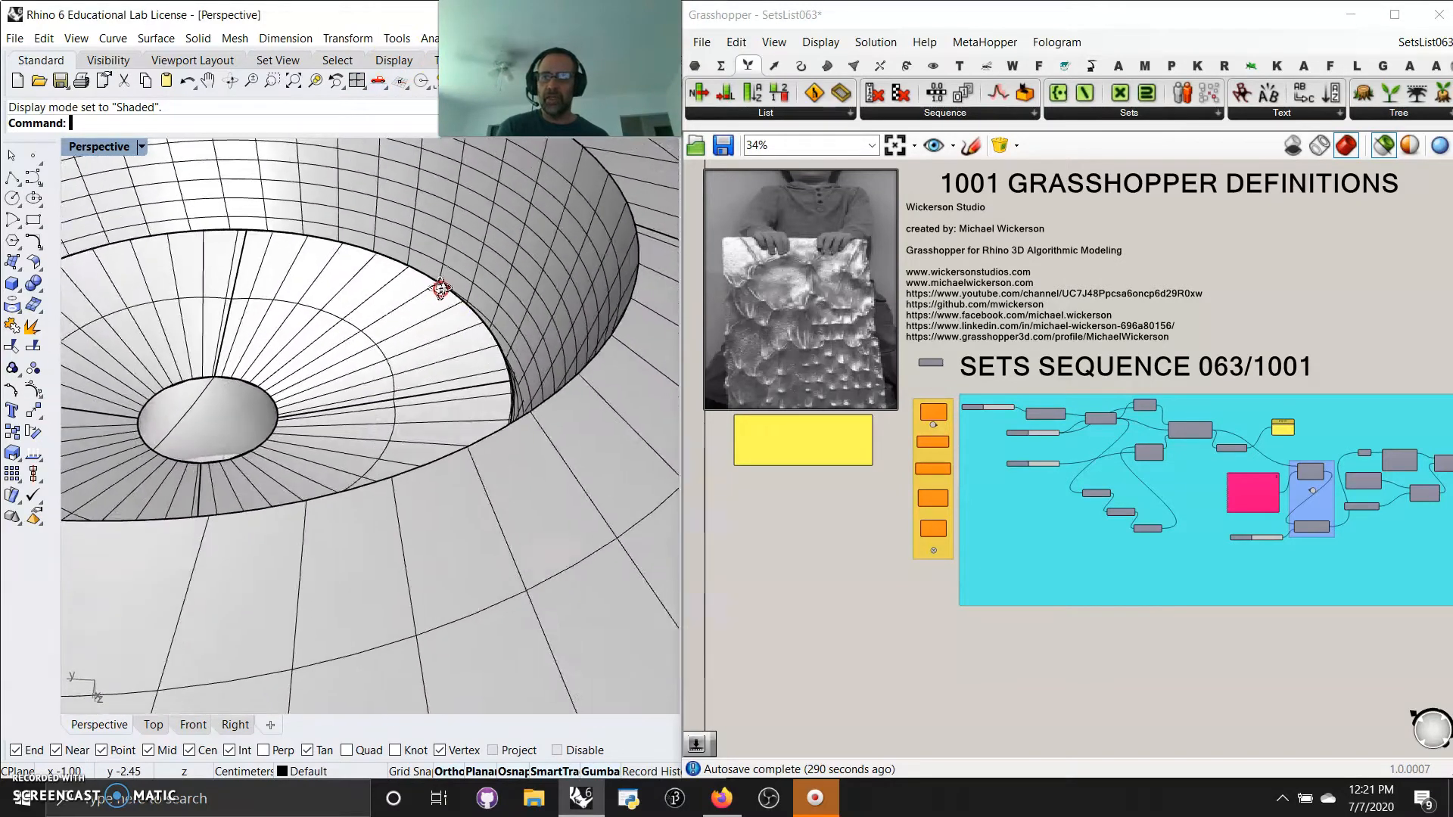
pyautogui.scroll(10, 509, 356)
pyautogui.scroll(5, 481, 397)
pyautogui.scroll(-15, 493, 378)
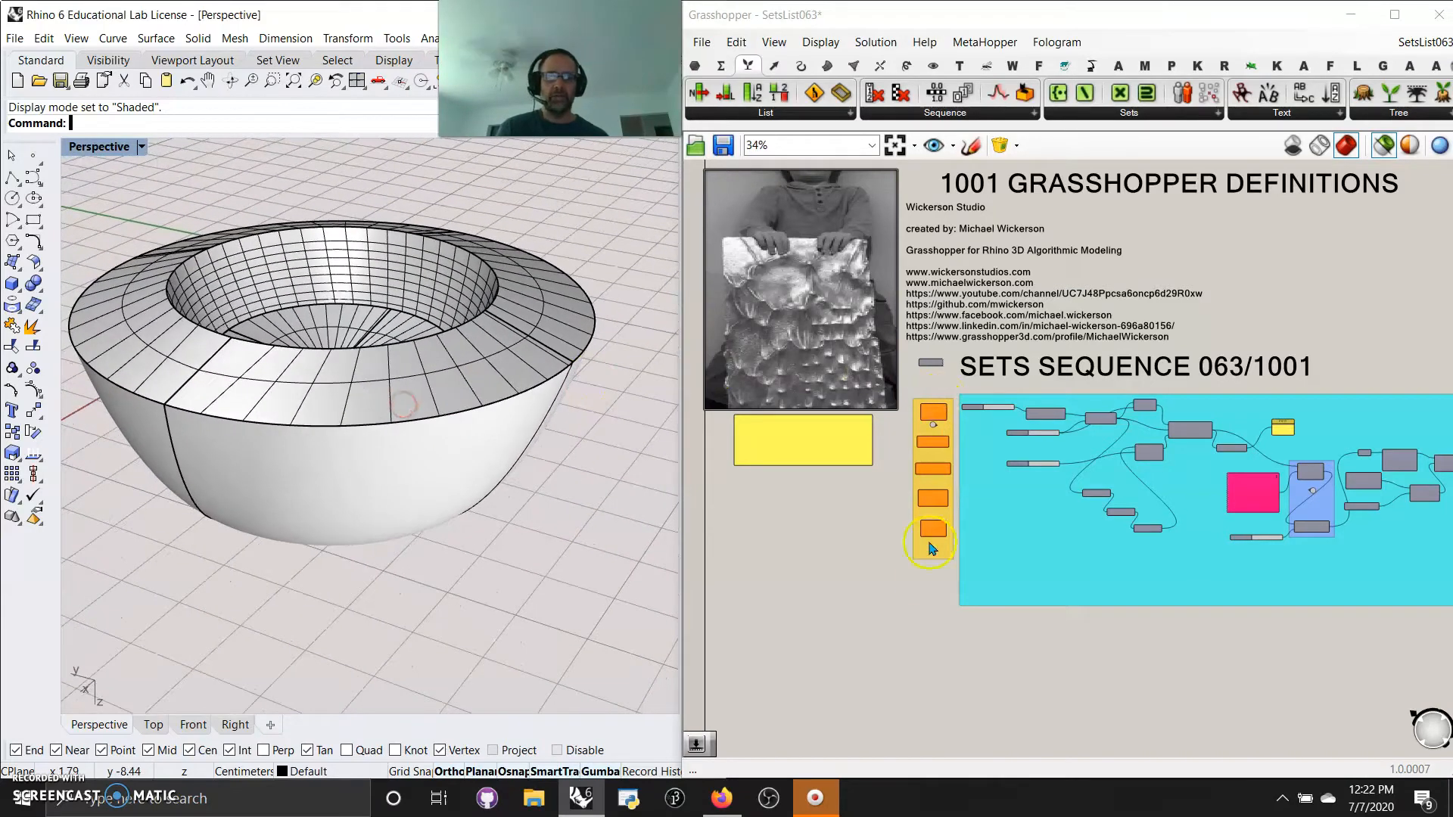
# Step: Examine the group of cull and list components and the sliders, Range and Jitter part of the definition
pyautogui.scroll(7, 856, 530)
pyautogui.scroll(-5, 788, 583)
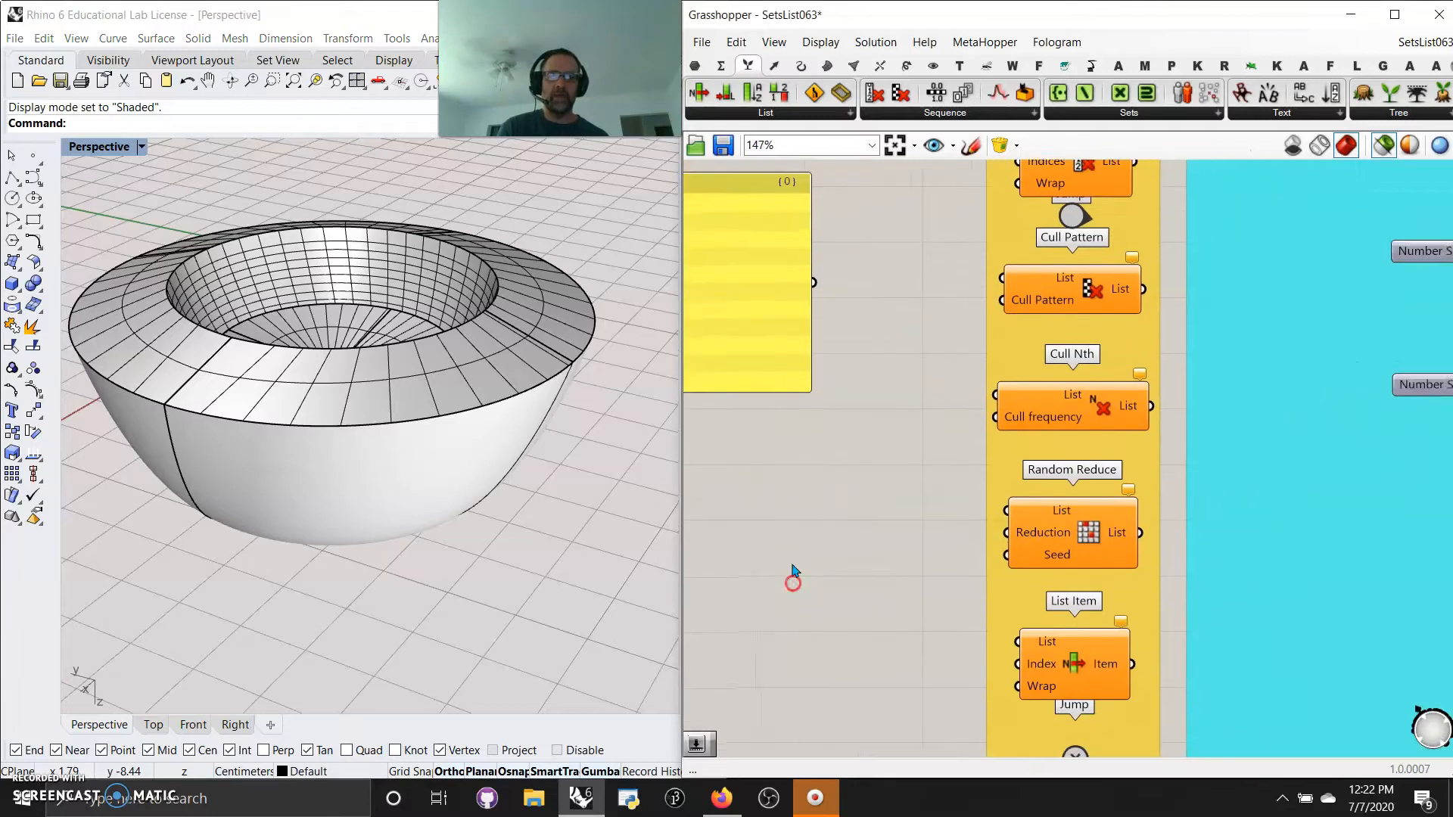
pyautogui.scroll(3, 821, 558)
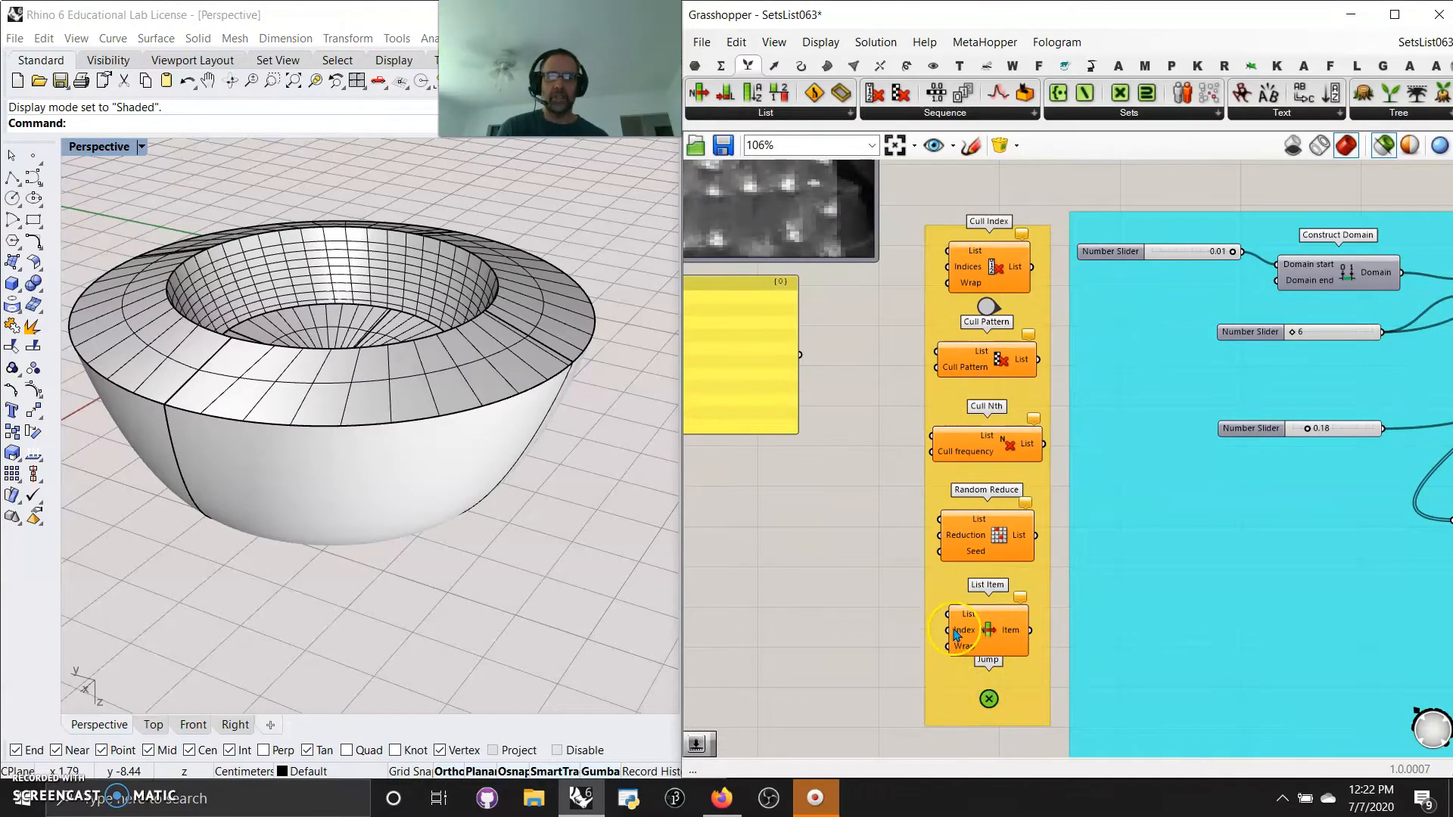
pyautogui.moveTo(843, 500); pyautogui.dragTo(713, 548, button='right')
pyautogui.moveTo(1099, 509); pyautogui.dragTo(883, 505, button='right')
pyautogui.scroll(-2, 893, 514)
pyautogui.moveTo(955, 556); pyautogui.dragTo(865, 479, button='right')
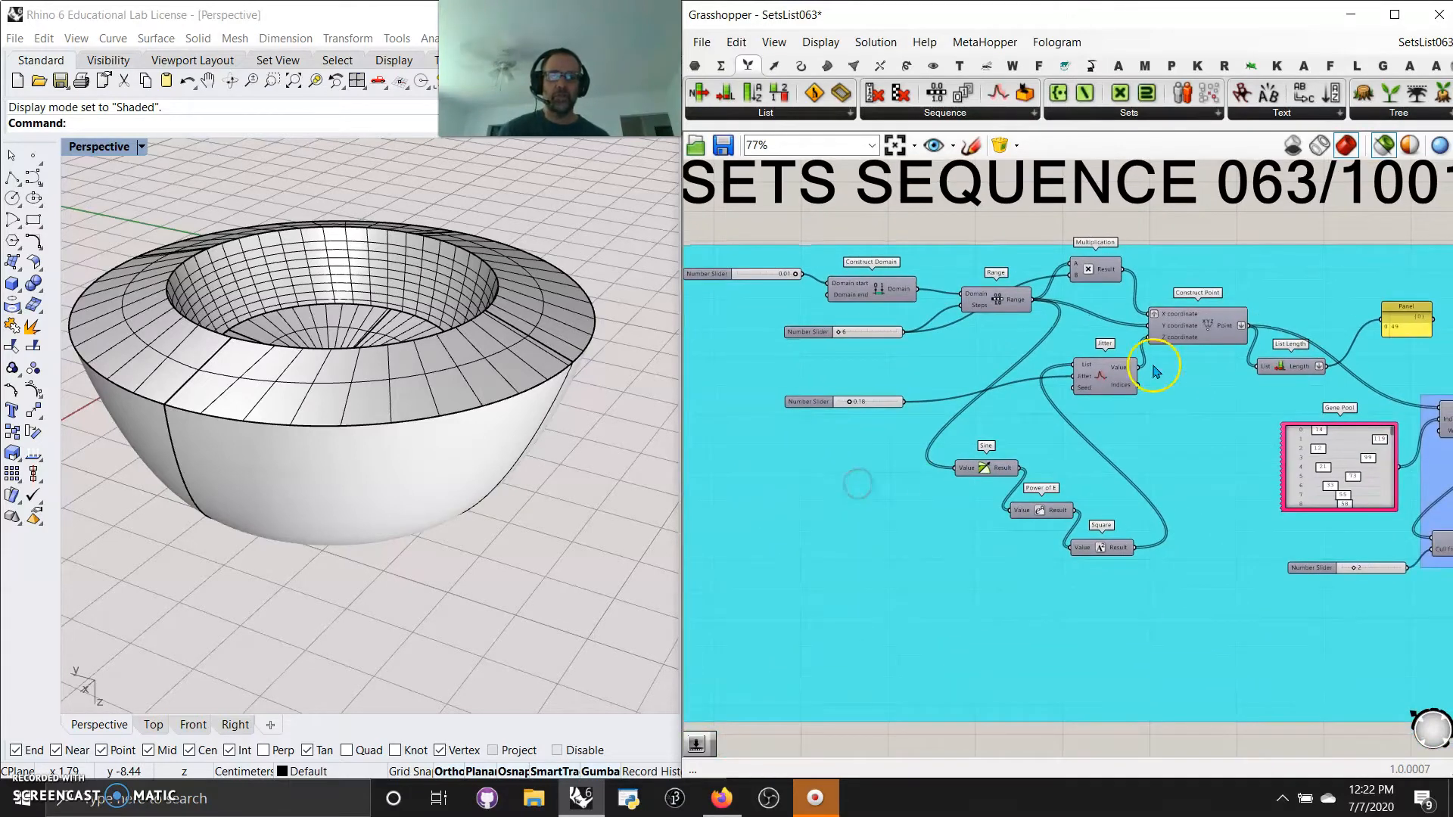
# Step: Hide all the bowl surfaces in the Perspective viewport
pyautogui.click(230, 160)
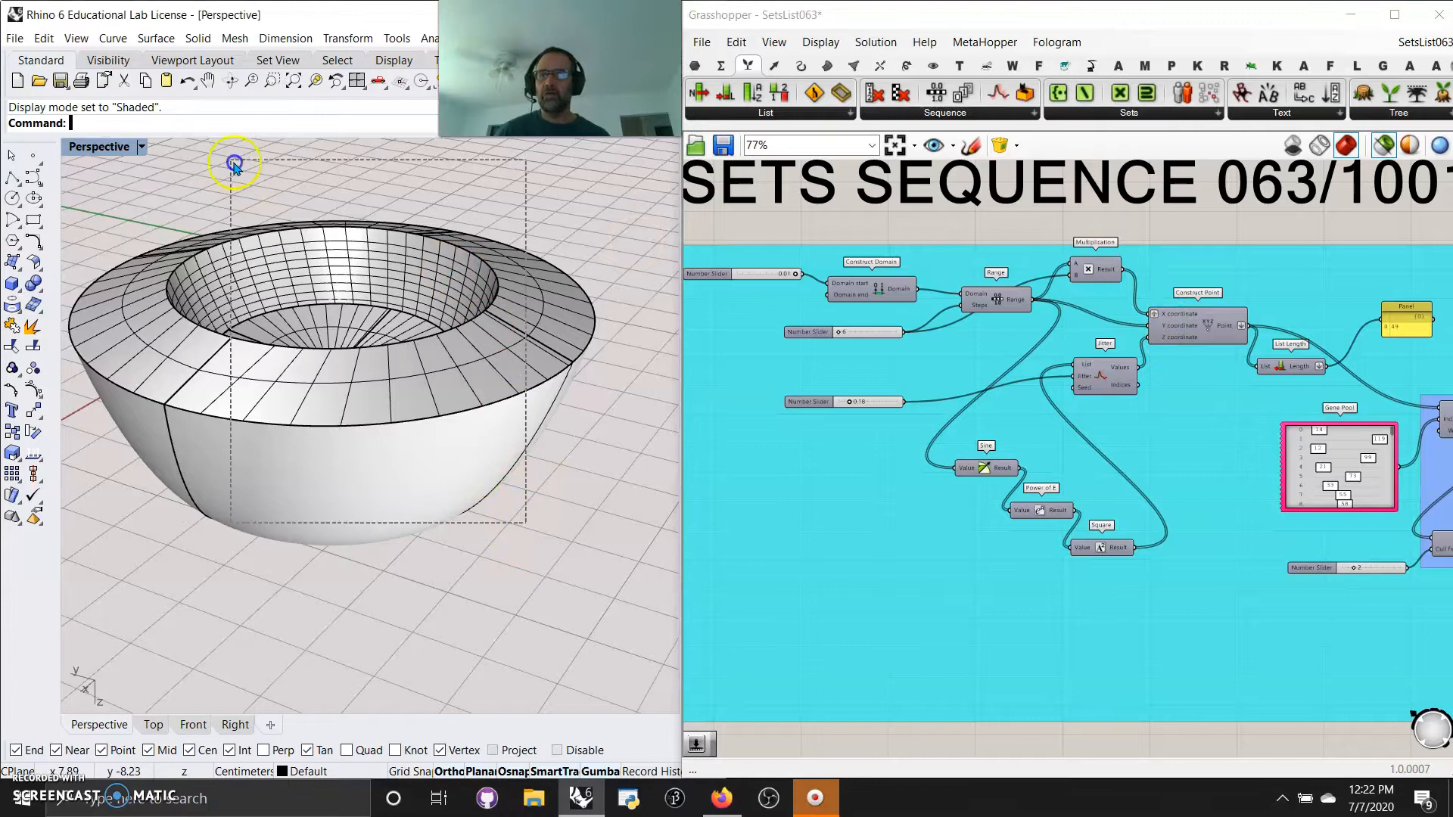
pyautogui.hotkey('ctrl', 'a')
pyautogui.click(91, 61)
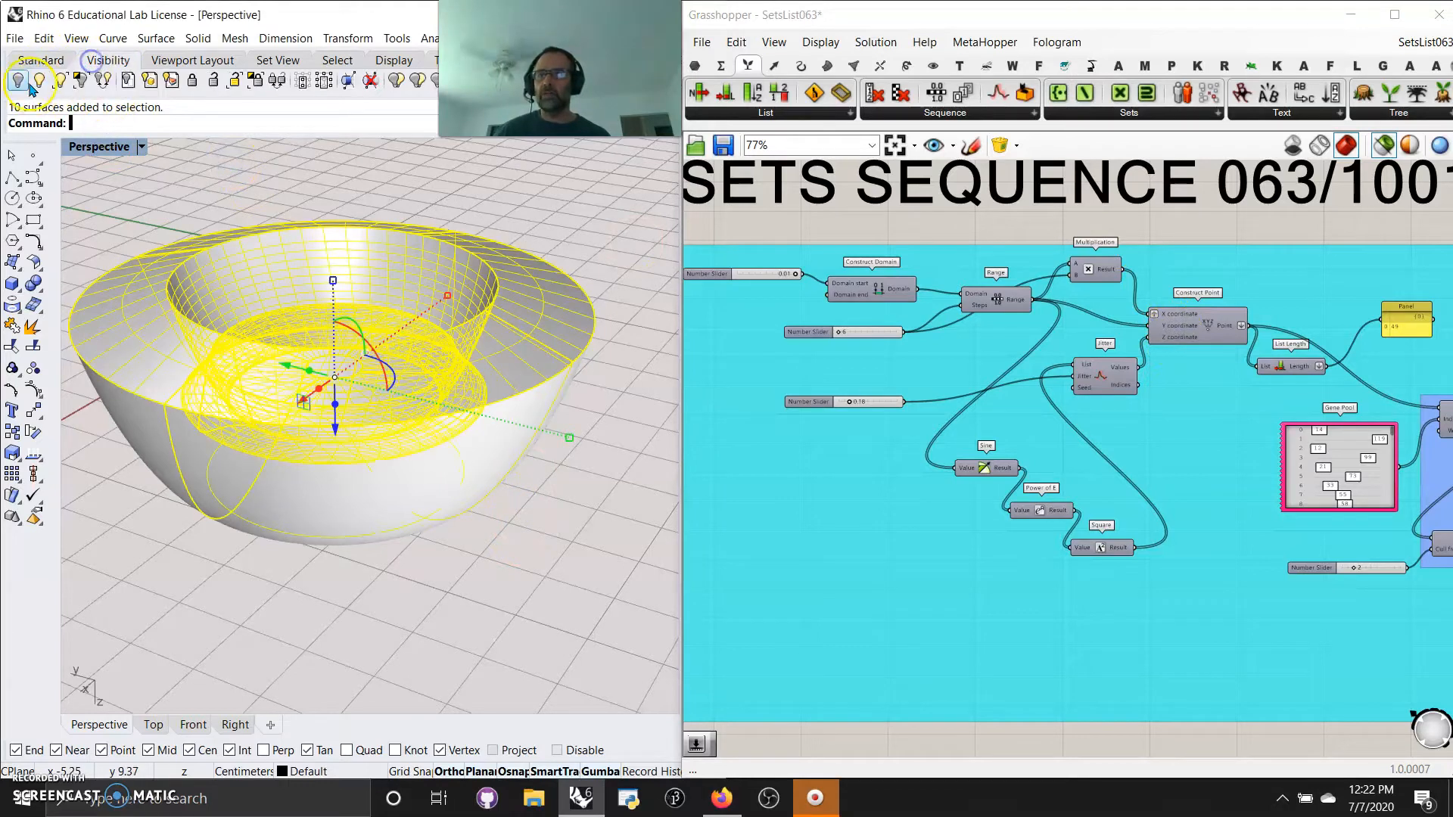
pyautogui.click(103, 82)
pyautogui.moveTo(286, 350); pyautogui.dragTo(322, 403, button='right')
pyautogui.moveTo(500, 524); pyautogui.dragTo(108, 175)
pyautogui.click(20, 84)
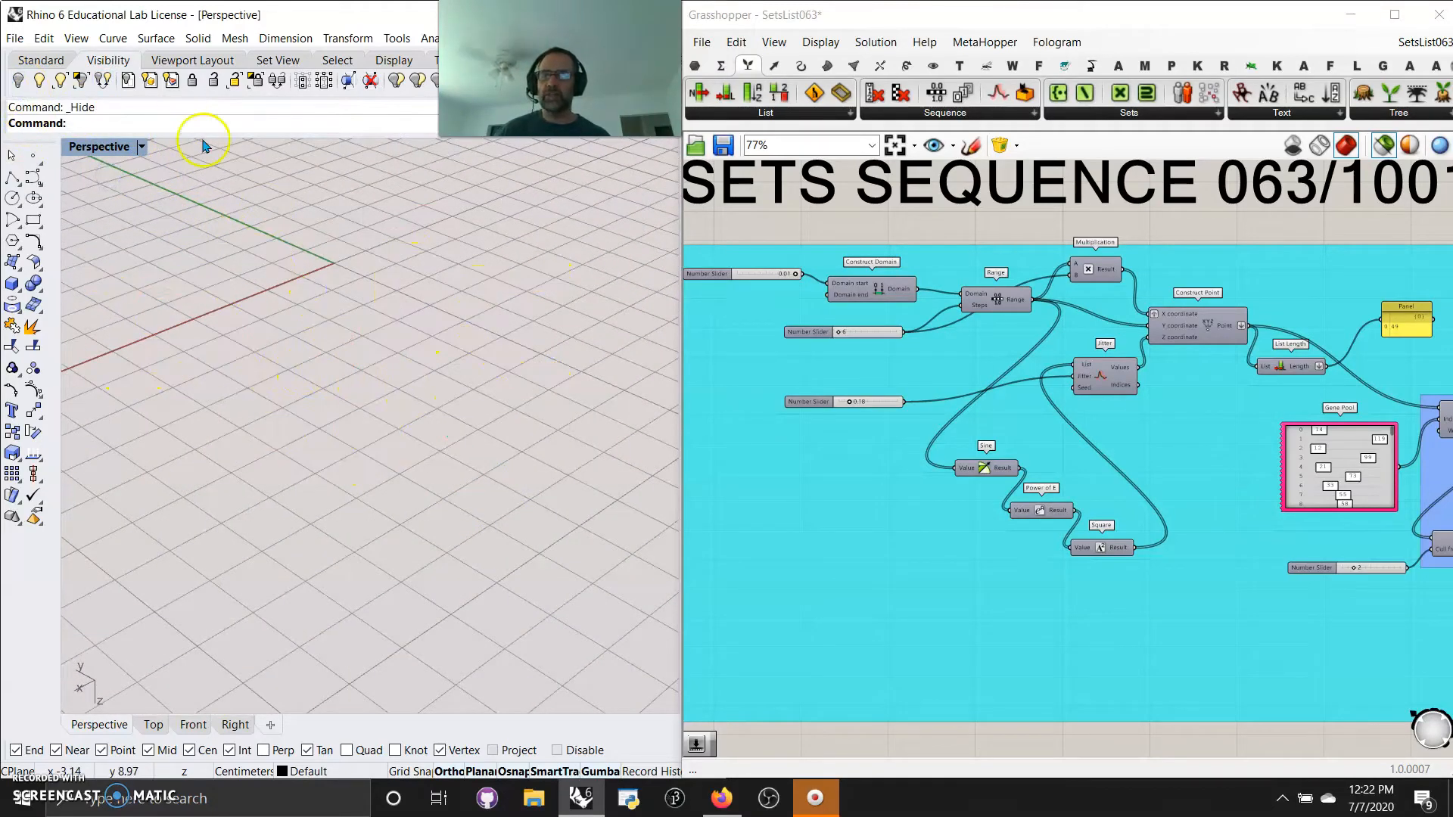
# Step: Show the hidden objects, and hide the entire bowl together with its ribs
pyautogui.click(47, 88)
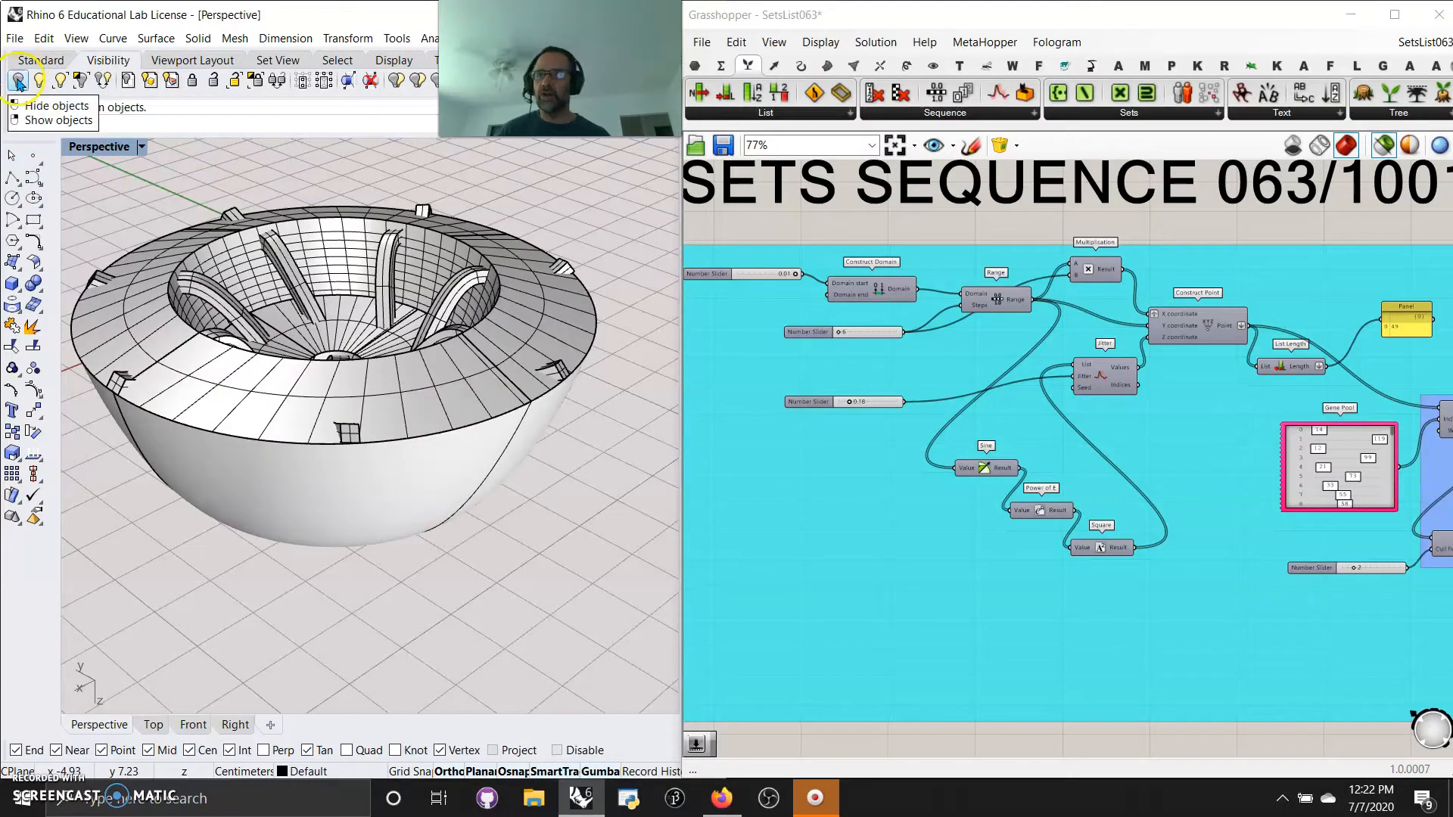
pyautogui.click(19, 81)
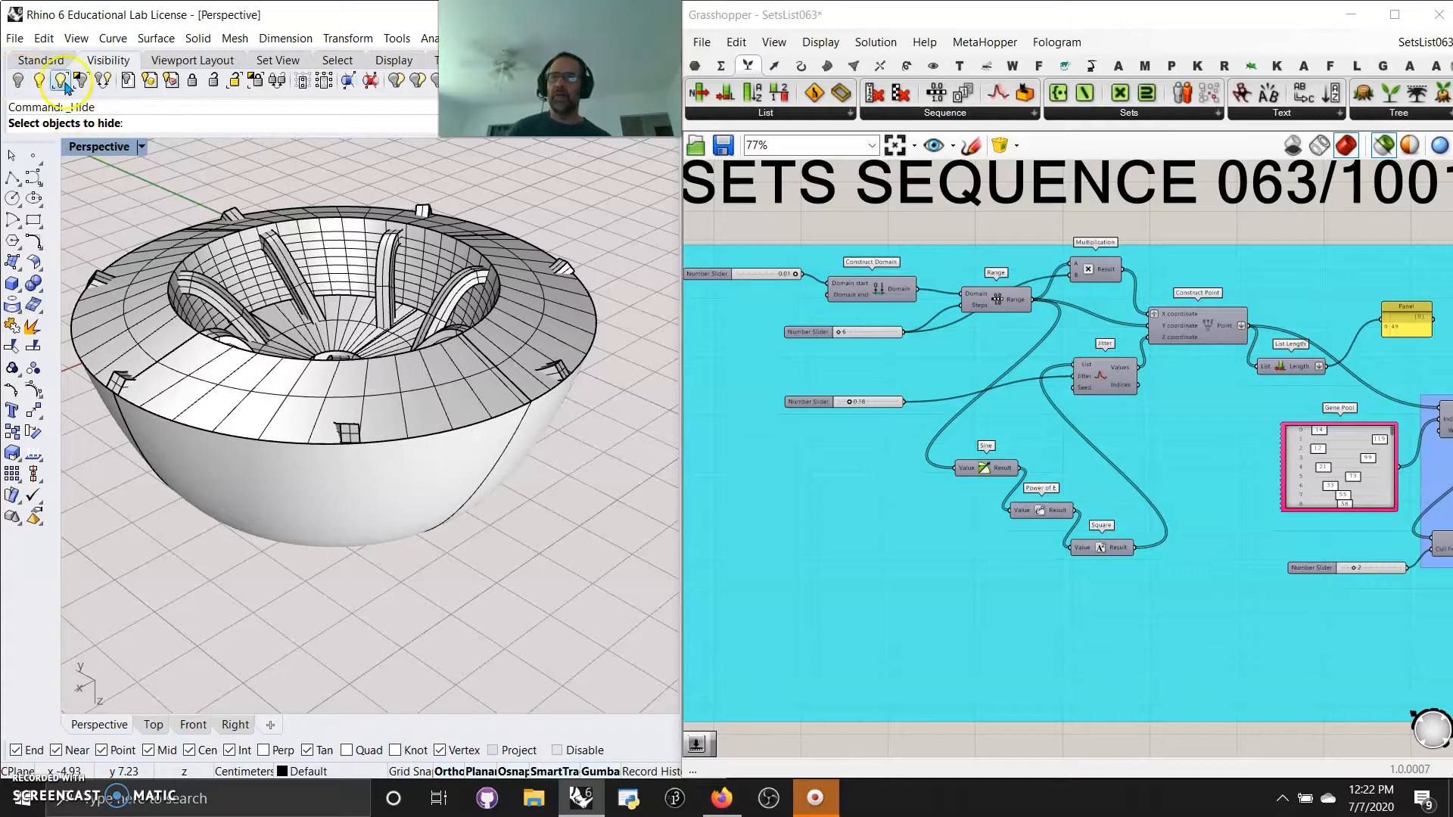
pyautogui.moveTo(497, 549); pyautogui.dragTo(226, 130)
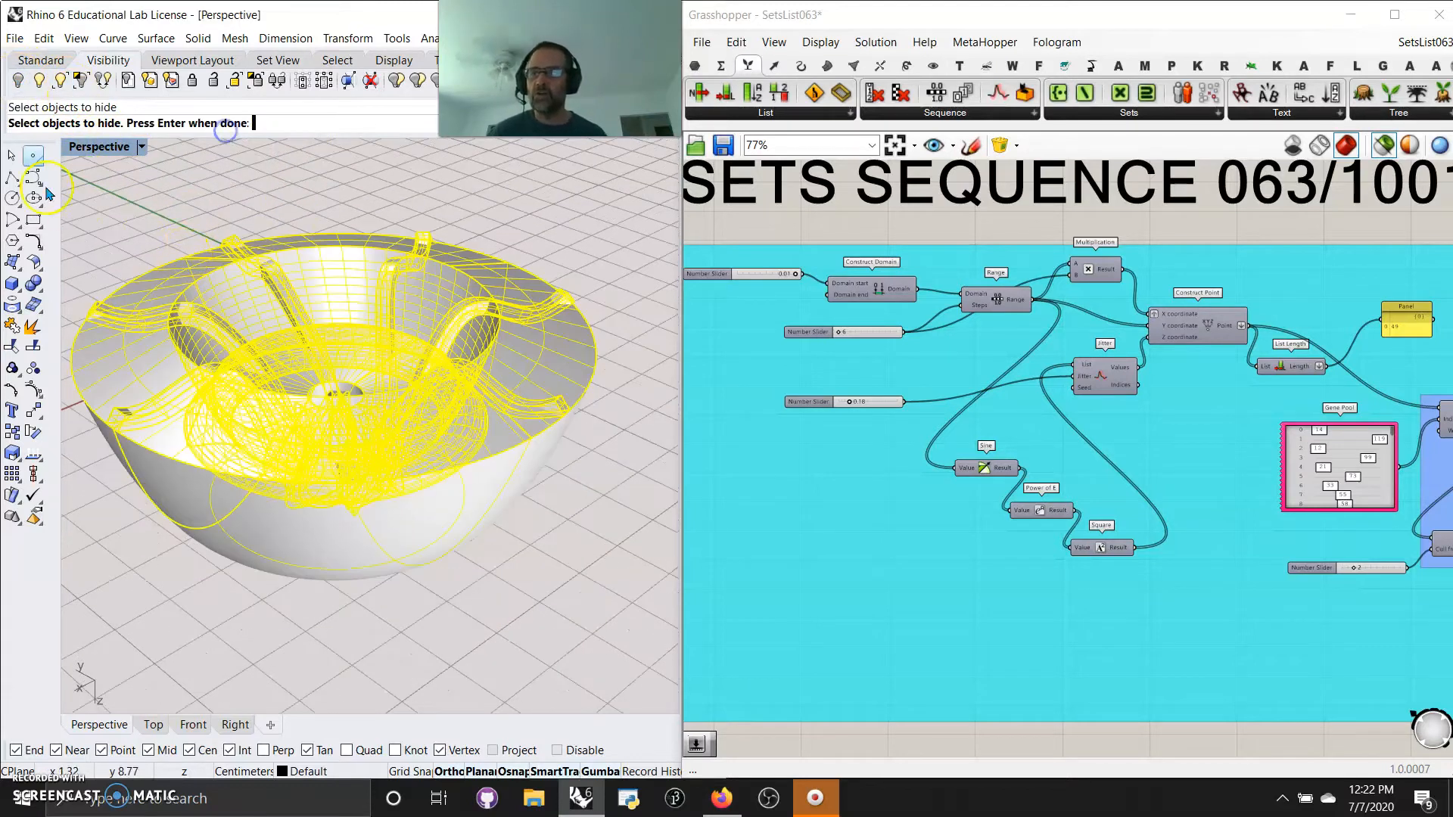
pyautogui.click(18, 85)
pyautogui.moveTo(459, 541); pyautogui.dragTo(154, 163)
pyautogui.click(18, 88)
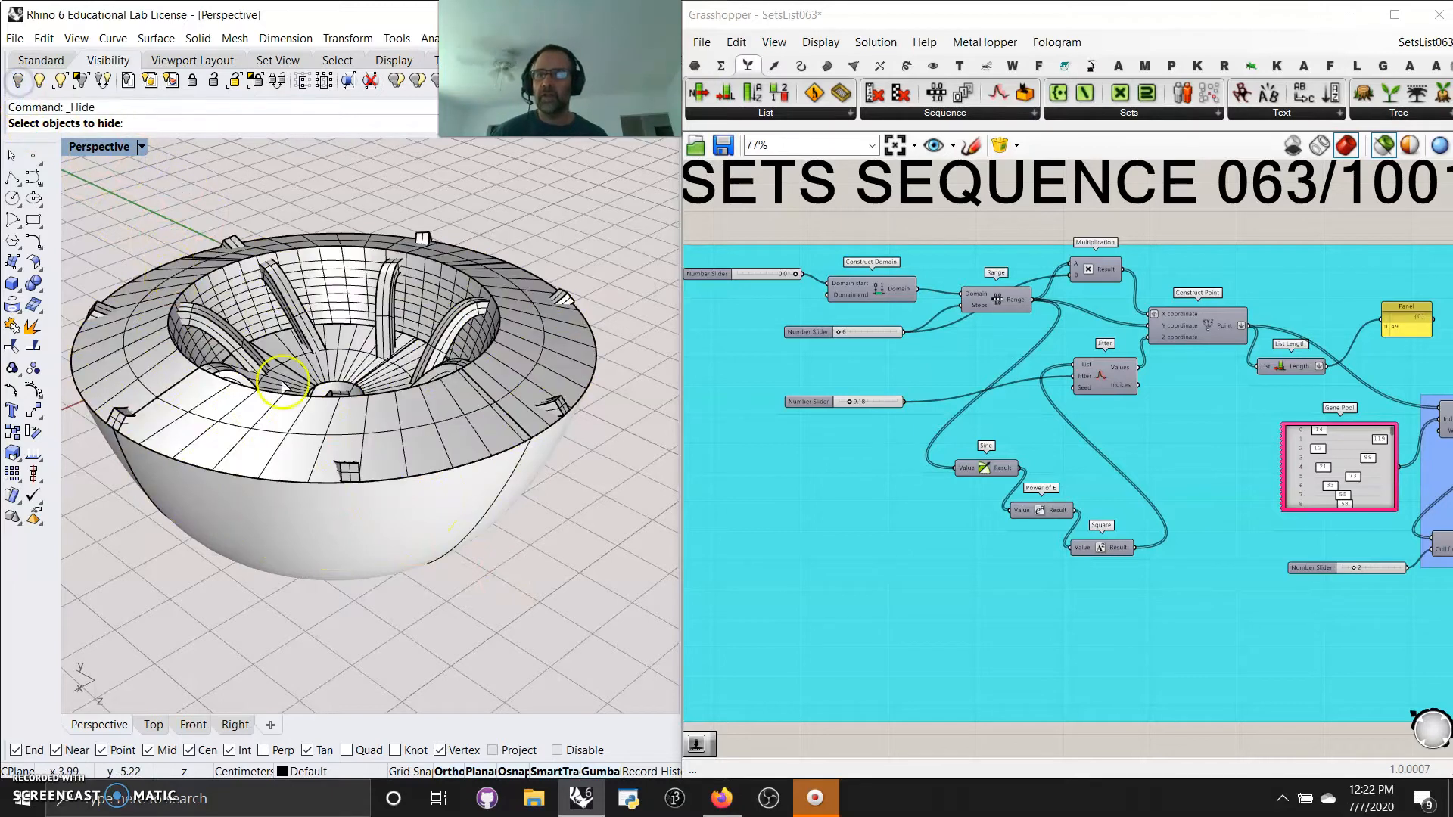
pyautogui.moveTo(534, 600); pyautogui.dragTo(146, 193)
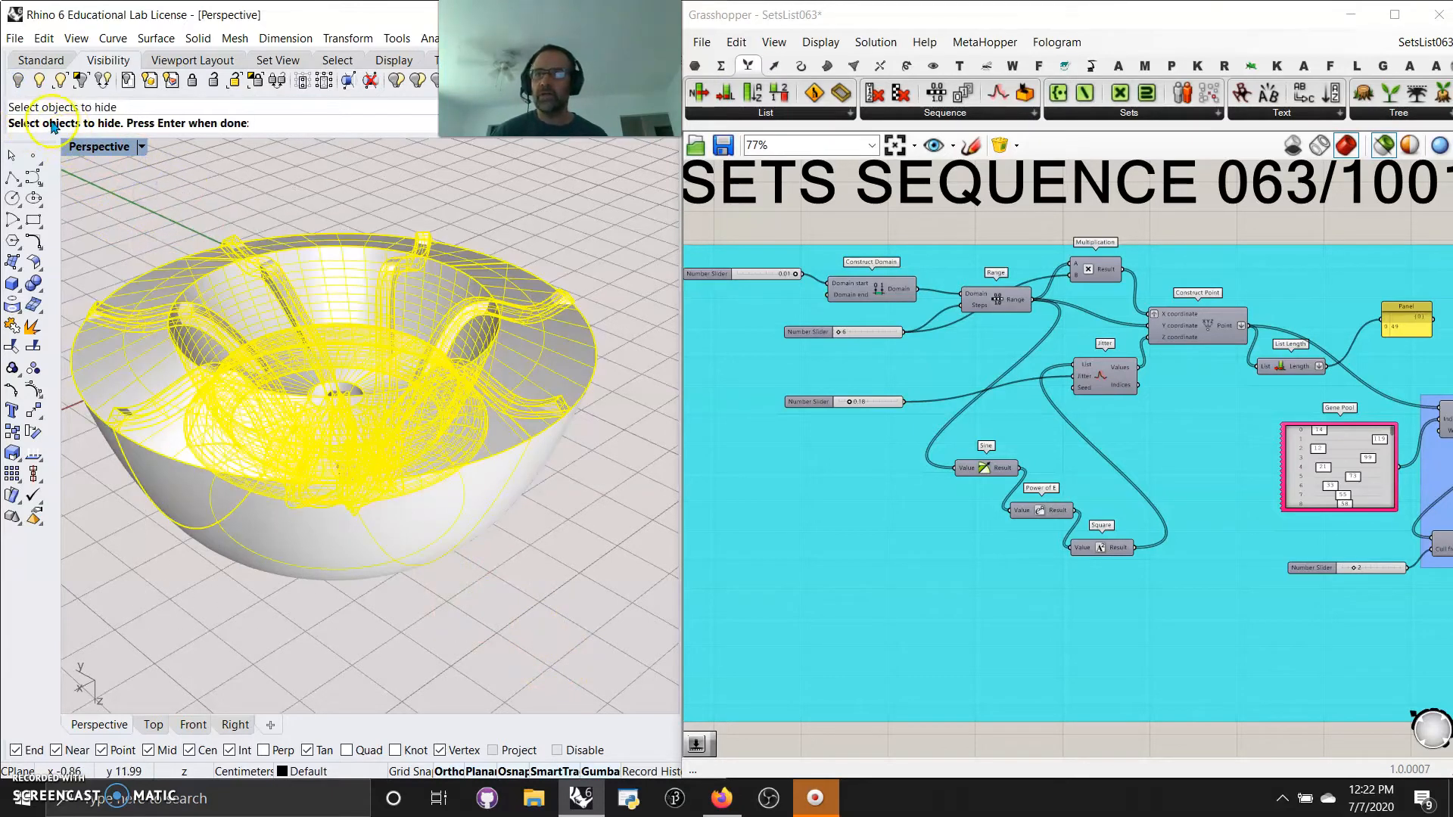
pyautogui.click(19, 80)
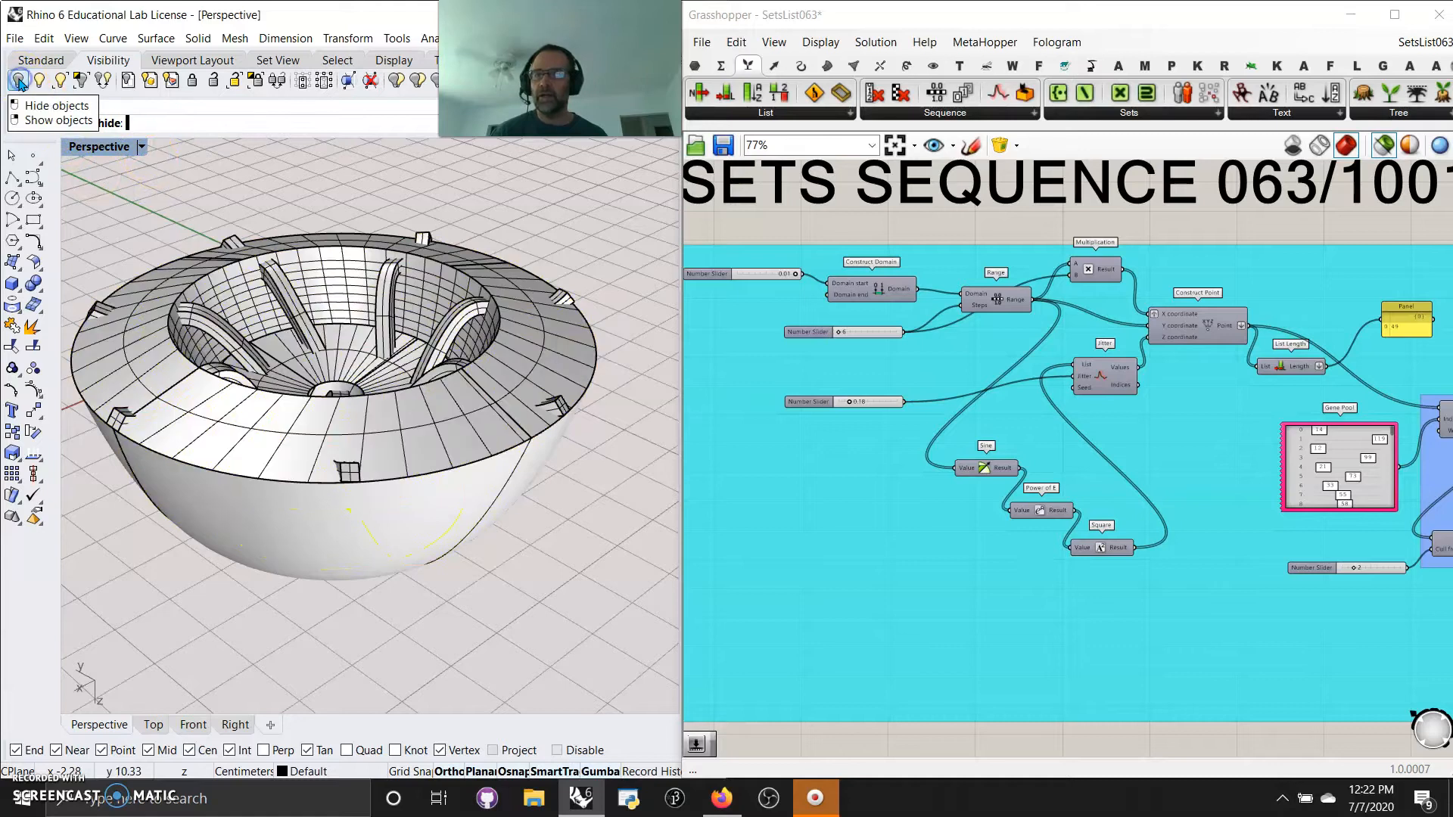
pyautogui.moveTo(505, 595); pyautogui.dragTo(191, 165)
pyautogui.press('Return')
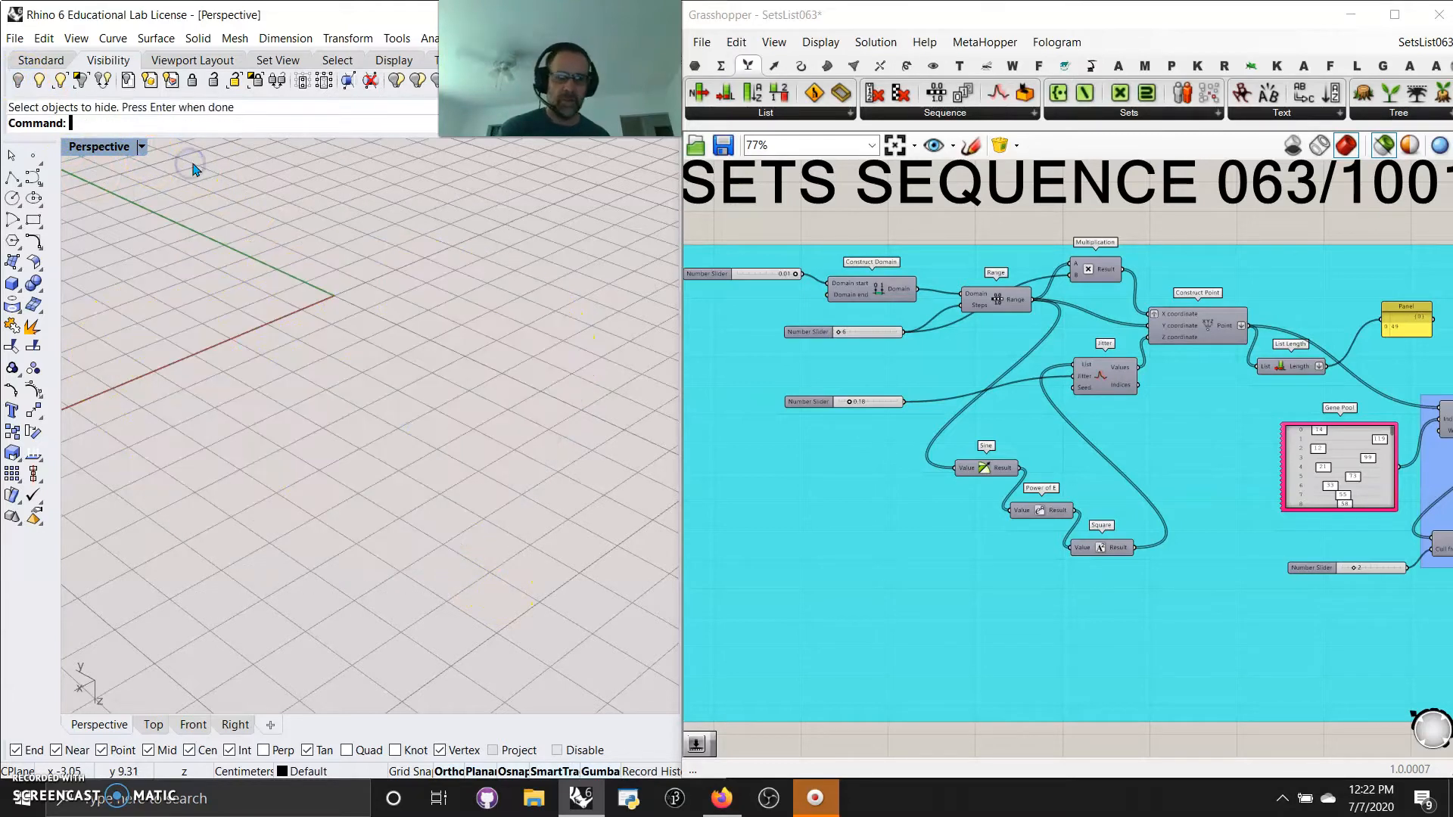
# Step: Turn off the selected-only preview to view the geometry of the whole definition
pyautogui.moveTo(575, 422); pyautogui.dragTo(265, 452, button='right')
pyautogui.click(1376, 149)
pyautogui.moveTo(379, 530); pyautogui.dragTo(259, 491, button='right')
pyautogui.moveTo(901, 583); pyautogui.dragTo(895, 640, button='right')
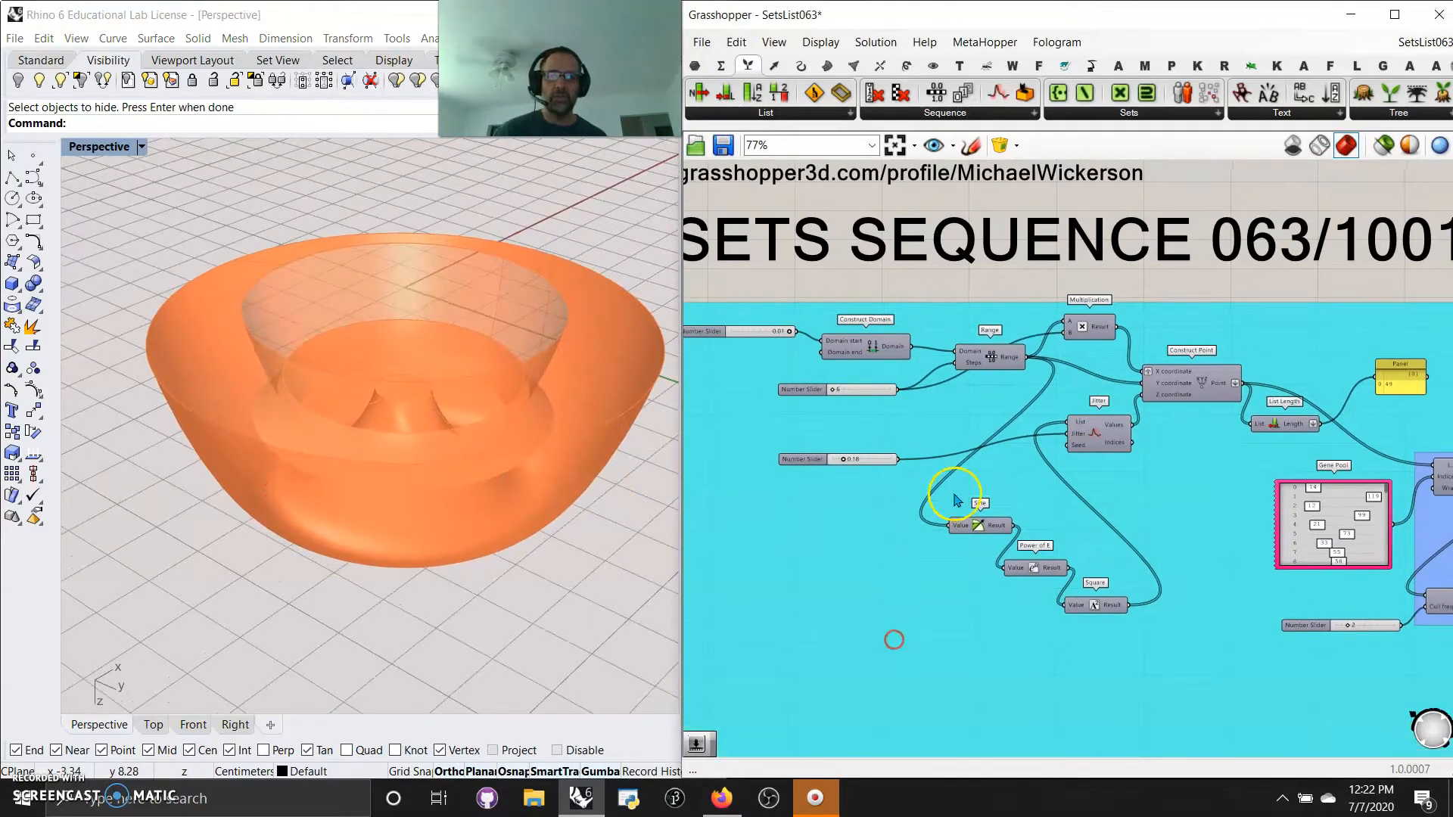
# Step: Preview only the points from the Construct Point component fed by Multiplication, Range and Jitter
pyautogui.click(1185, 394)
pyautogui.click(1378, 151)
pyautogui.moveTo(409, 493); pyautogui.dragTo(406, 408, button='right')
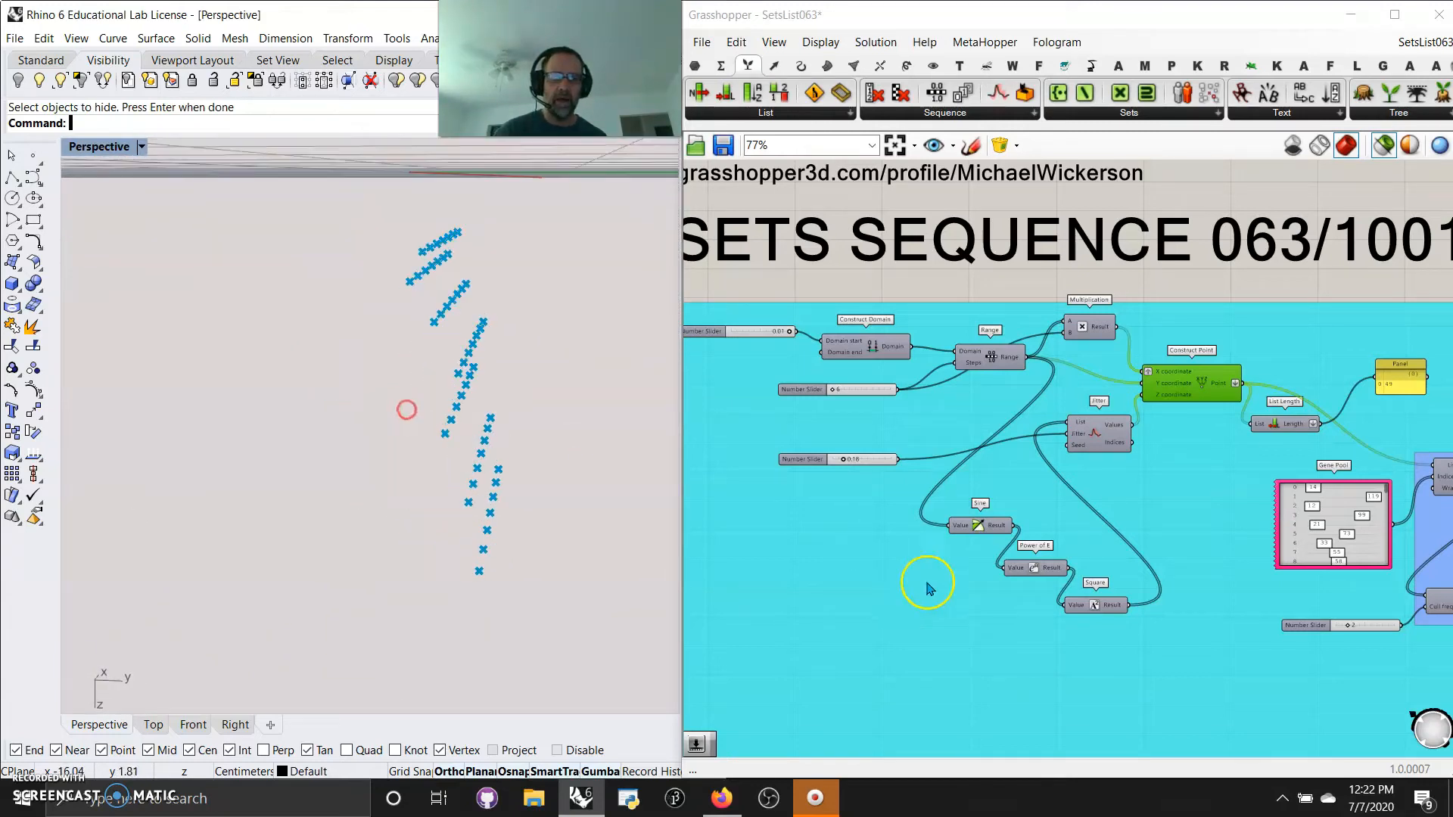
# Step: Examine the point grid and the chain from Sine, Power of E and Square through Gene Pool to the cull components
pyautogui.scroll(3, 953, 550)
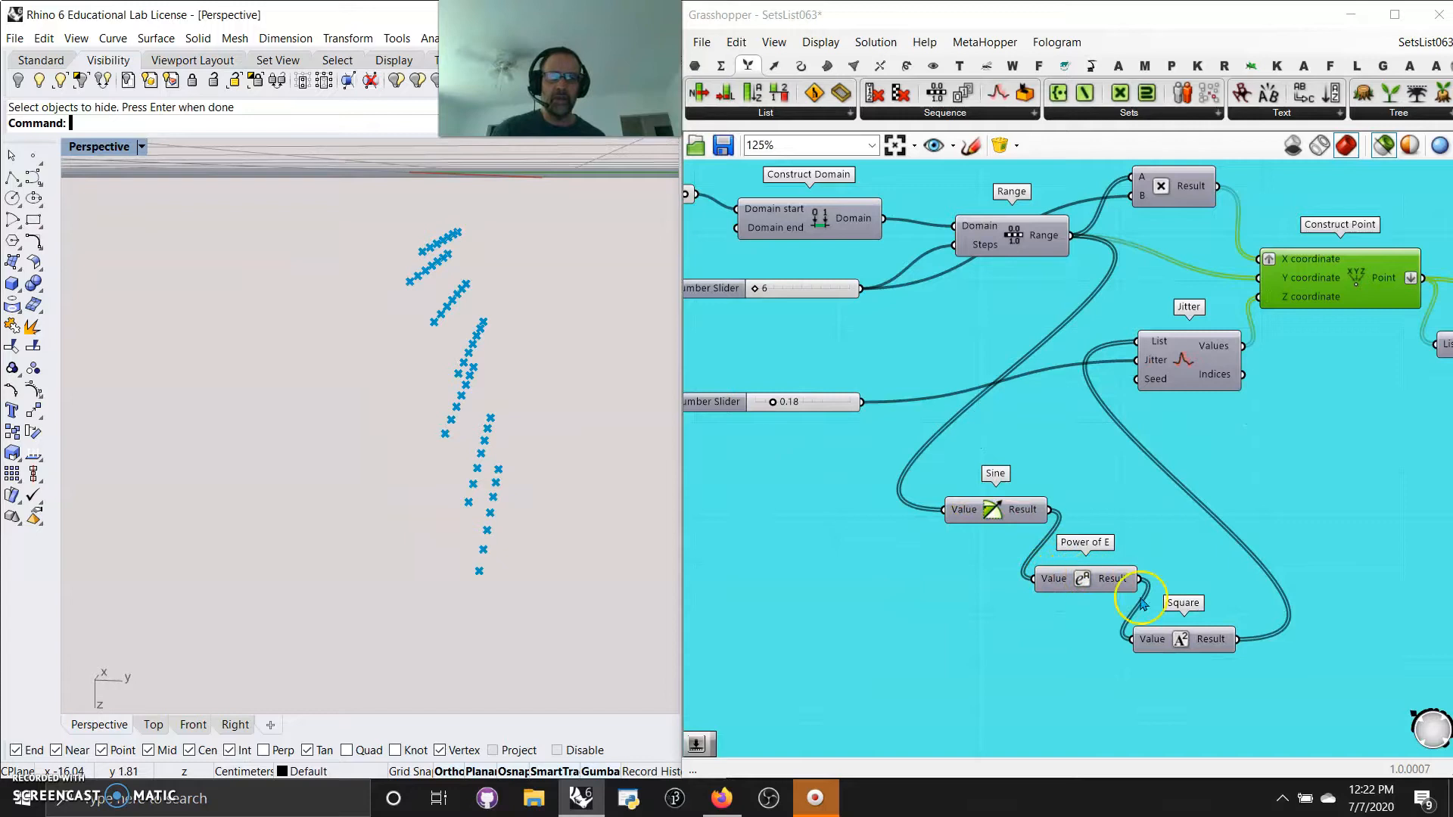
pyautogui.moveTo(1264, 575); pyautogui.dragTo(1016, 619, button='right')
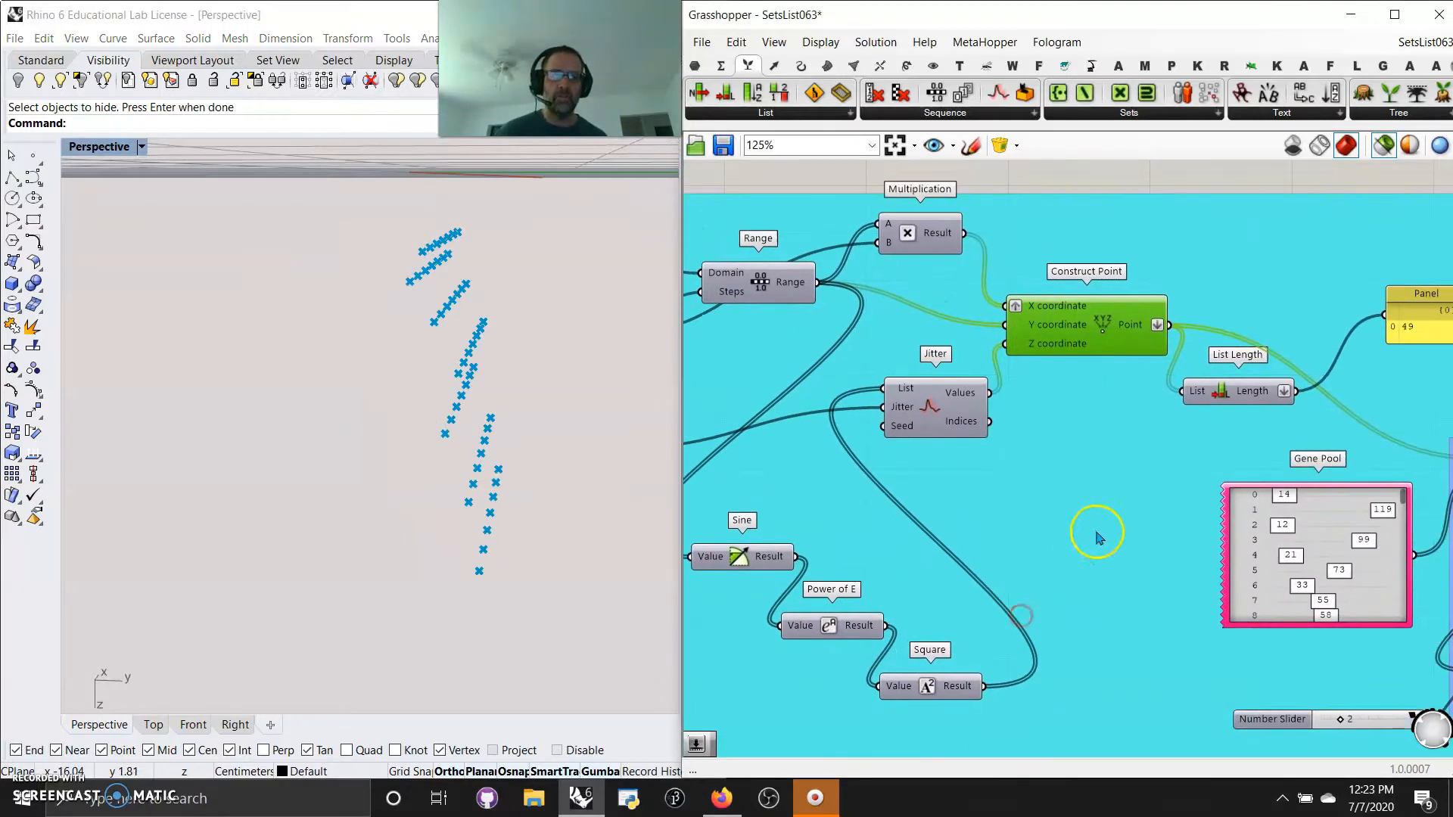
pyautogui.moveTo(1098, 533); pyautogui.dragTo(996, 572, button='right')
pyautogui.moveTo(481, 498); pyautogui.dragTo(501, 469, button='right')
pyautogui.moveTo(1044, 510); pyautogui.dragTo(906, 488, button='right')
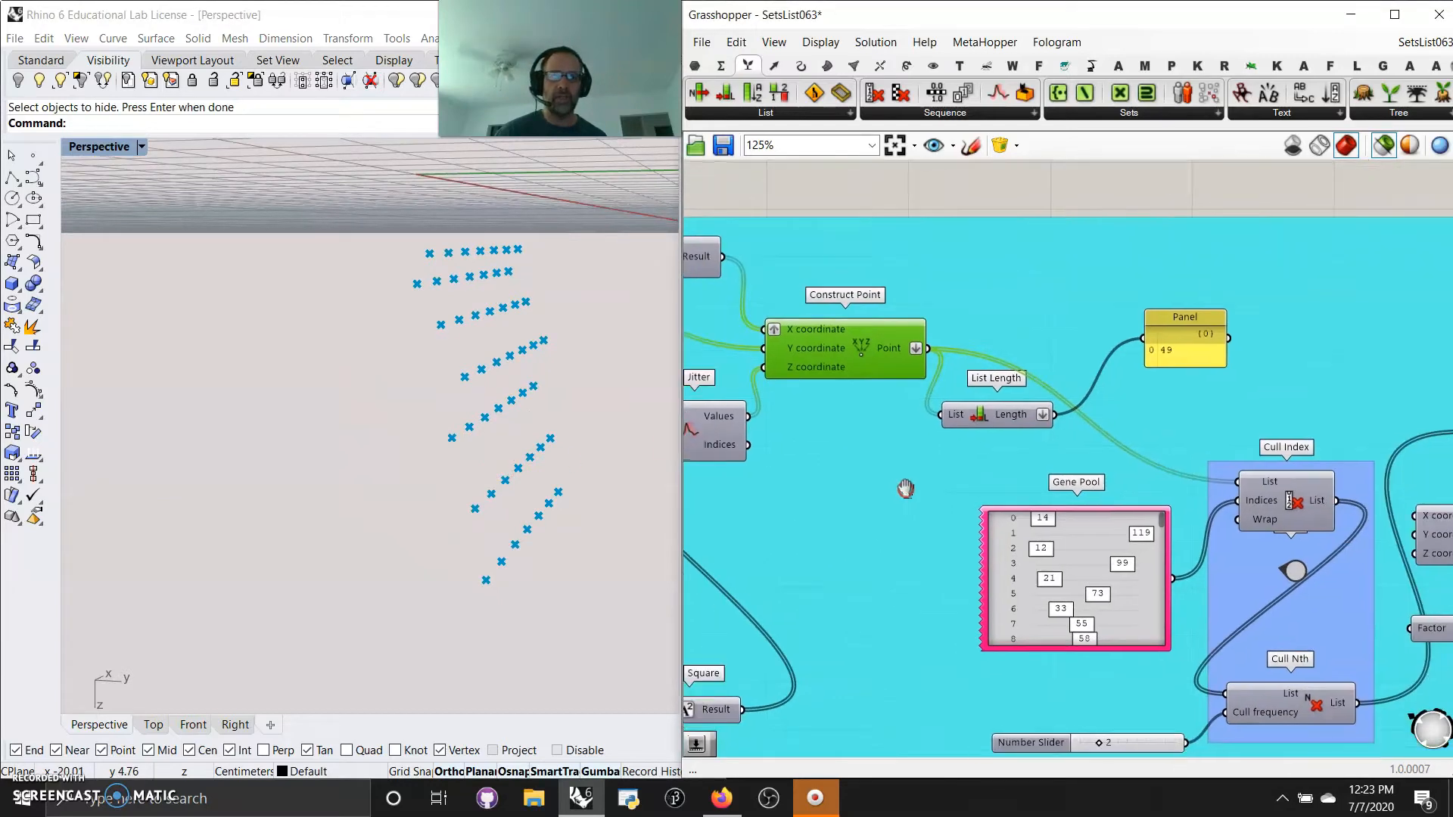
pyautogui.moveTo(818, 477); pyautogui.dragTo(939, 421, button='right')
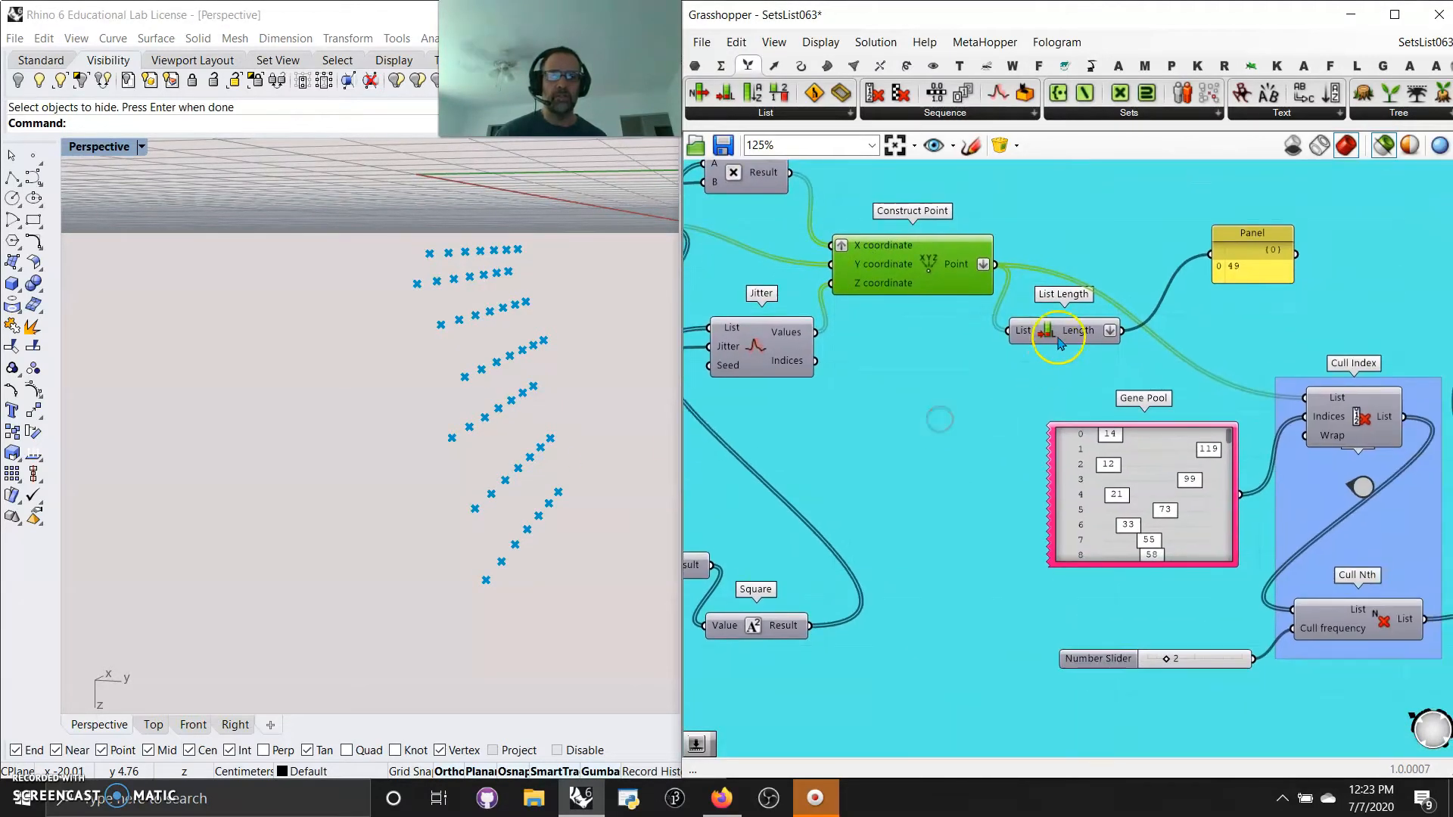
pyautogui.moveTo(1211, 318); pyautogui.dragTo(995, 233, button='right')
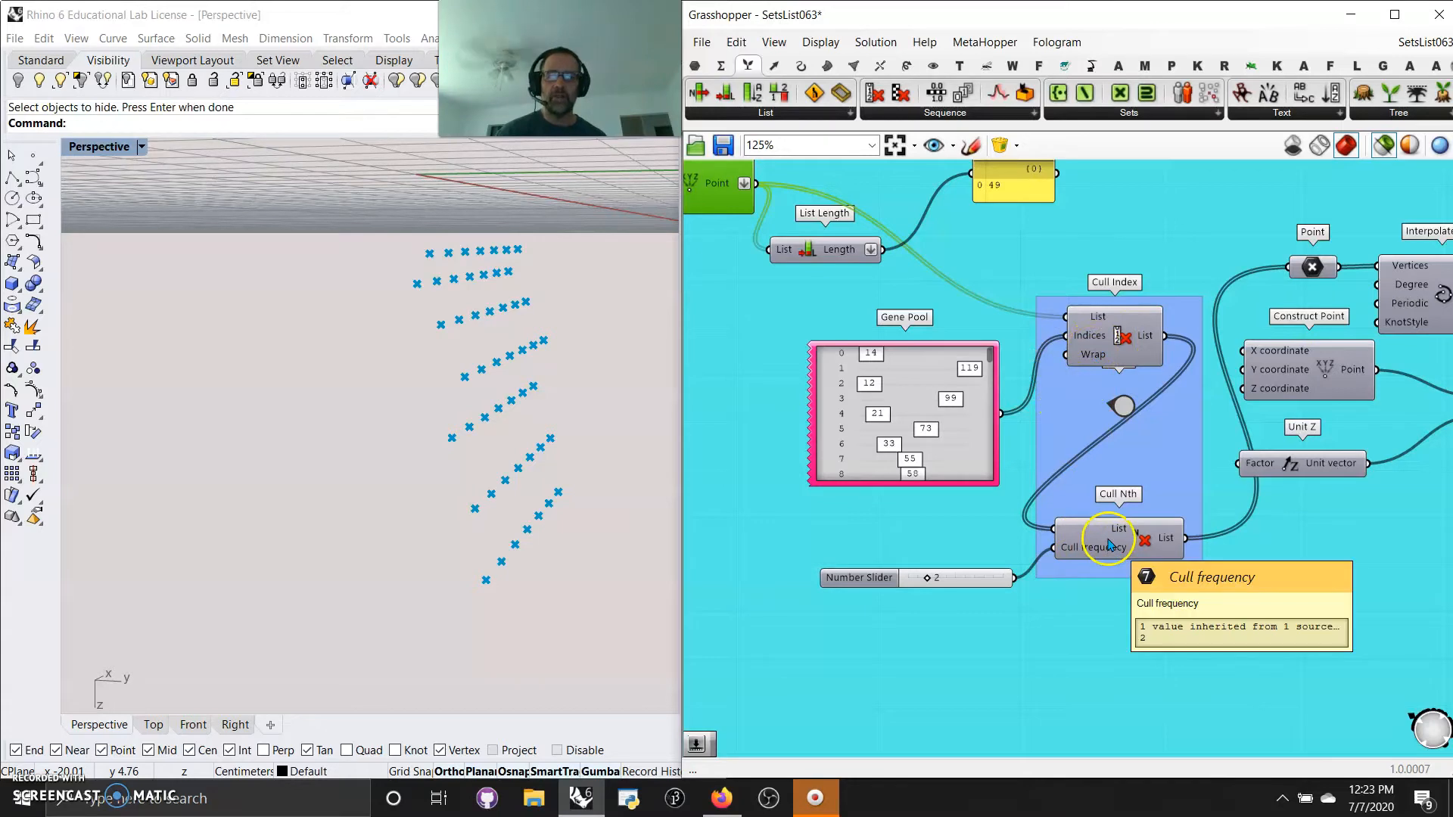
# Step: Preview the profile curve produced by the Interpolate component and view it from several angles
pyautogui.click(1285, 388)
pyautogui.moveTo(1342, 654); pyautogui.dragTo(1071, 699, button='right')
pyautogui.click(1179, 337)
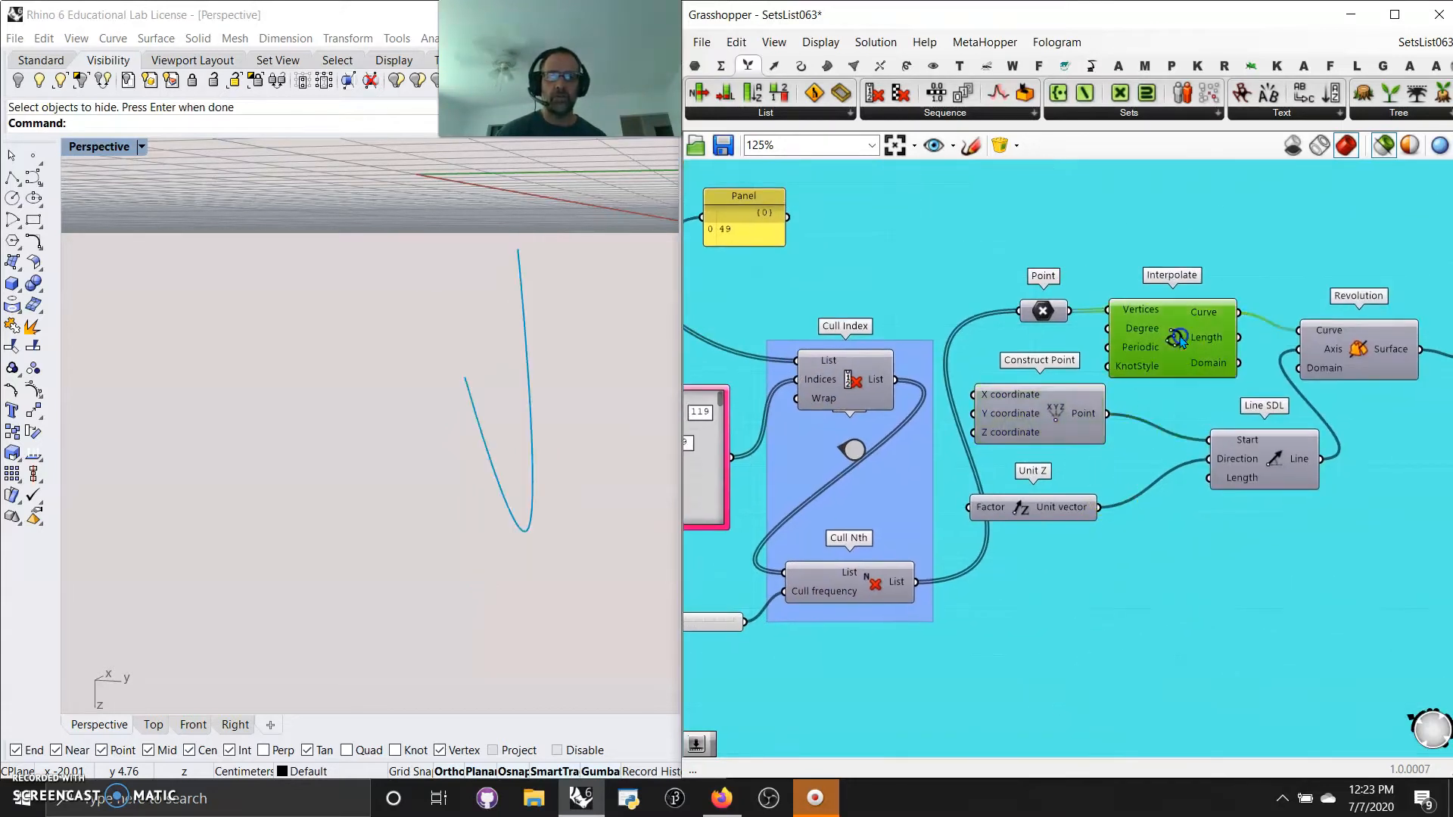
pyautogui.moveTo(380, 524); pyautogui.dragTo(363, 464, button='right')
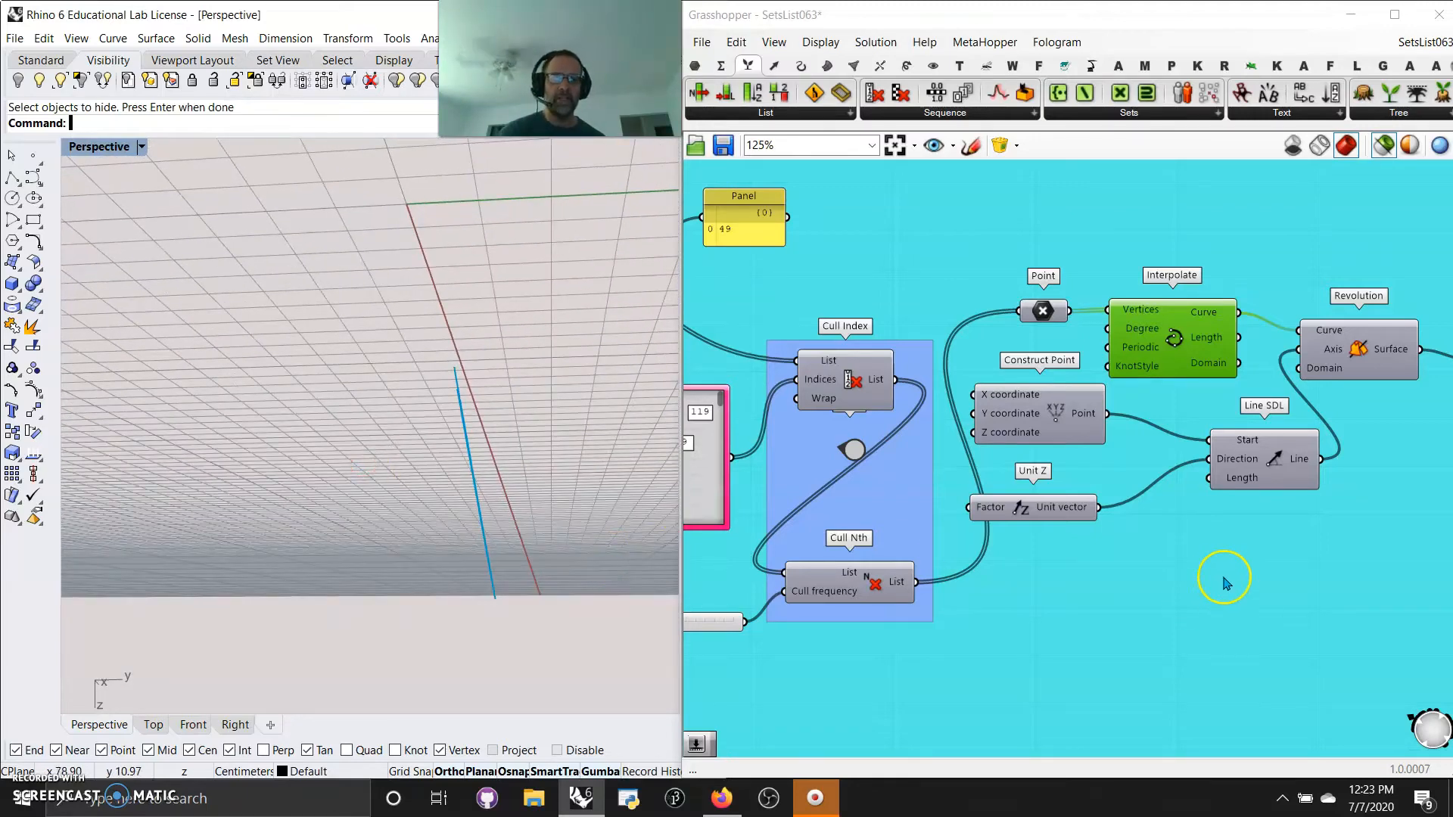
pyautogui.moveTo(492, 409)
pyautogui.mouseDown(button='right')
pyautogui.moveTo(532, 406)
pyautogui.moveTo(468, 403)
pyautogui.mouseUp(button='right')
# Step: Preview the surface produced by the Revolution component and view the whole form
pyautogui.moveTo(1313, 608); pyautogui.dragTo(1015, 593, button='right')
pyautogui.click(1067, 341)
pyautogui.moveTo(384, 511); pyautogui.dragTo(324, 562, button='right')
pyautogui.scroll(-3, 309, 504)
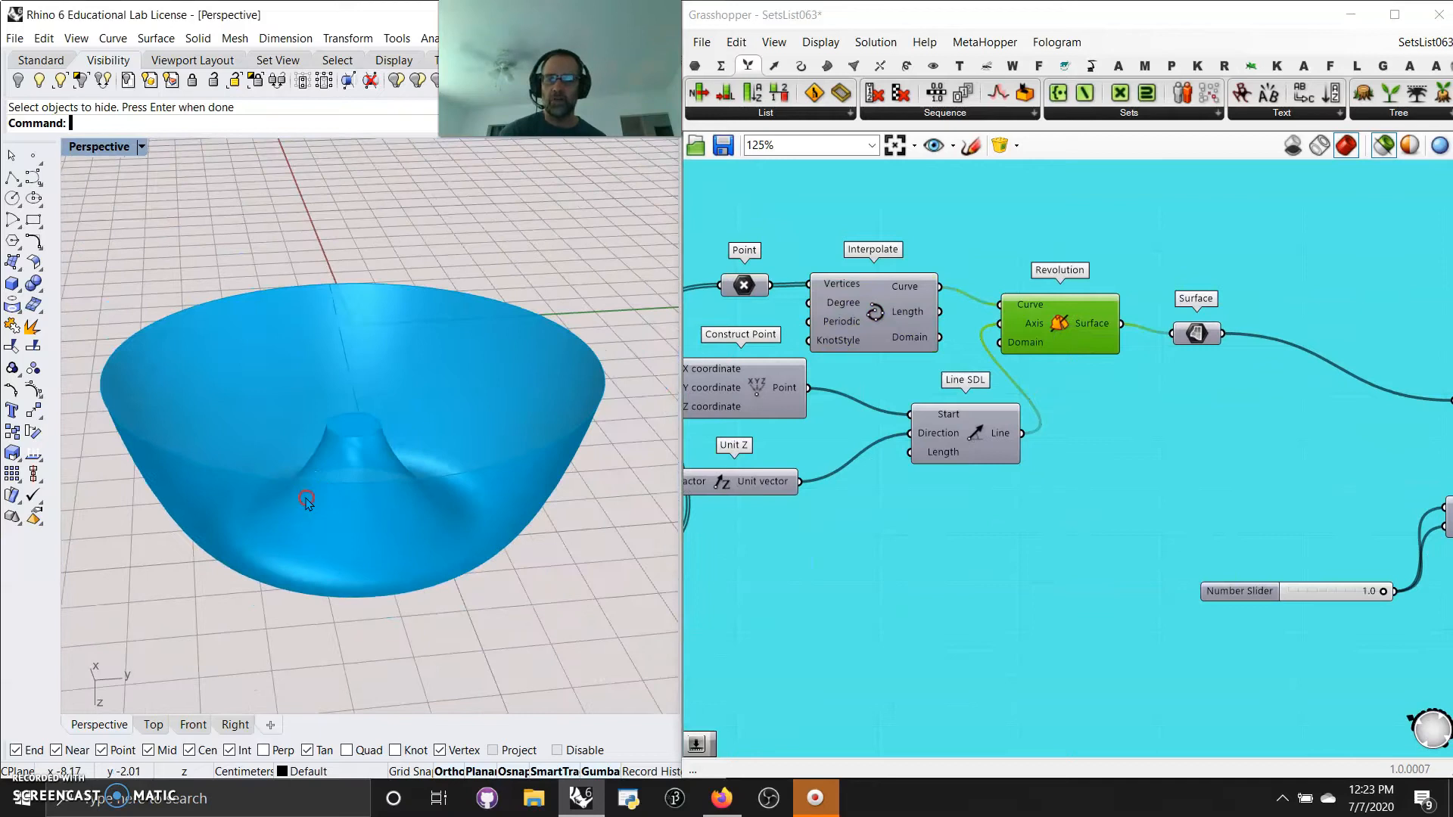
pyautogui.moveTo(307, 503); pyautogui.dragTo(298, 490, button='right')
# Step: Disable the Surface parameter fed by Revolution, and select Revolution to preview its surface
pyautogui.click(1191, 343)
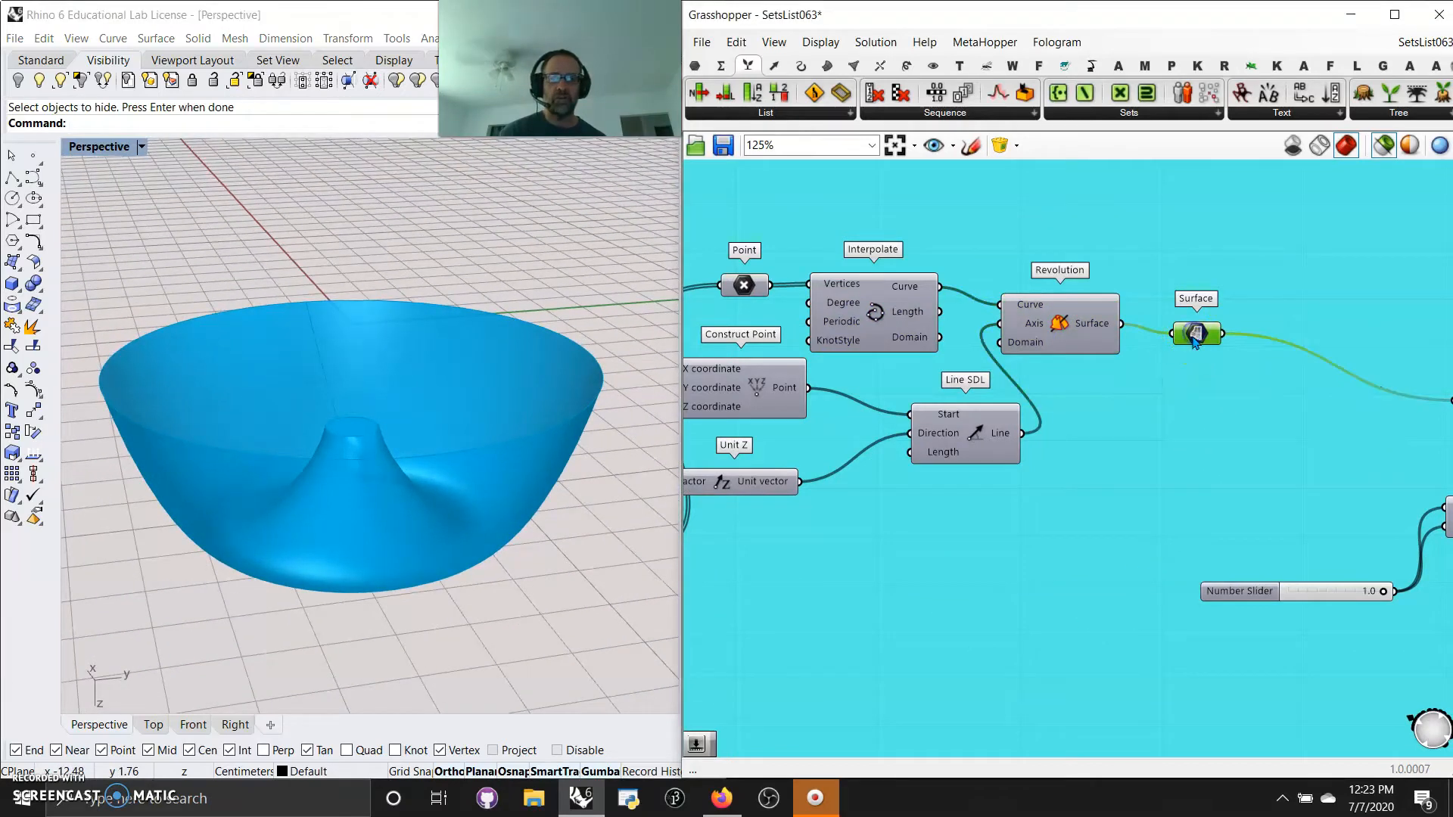
pyautogui.rightClick(1198, 336)
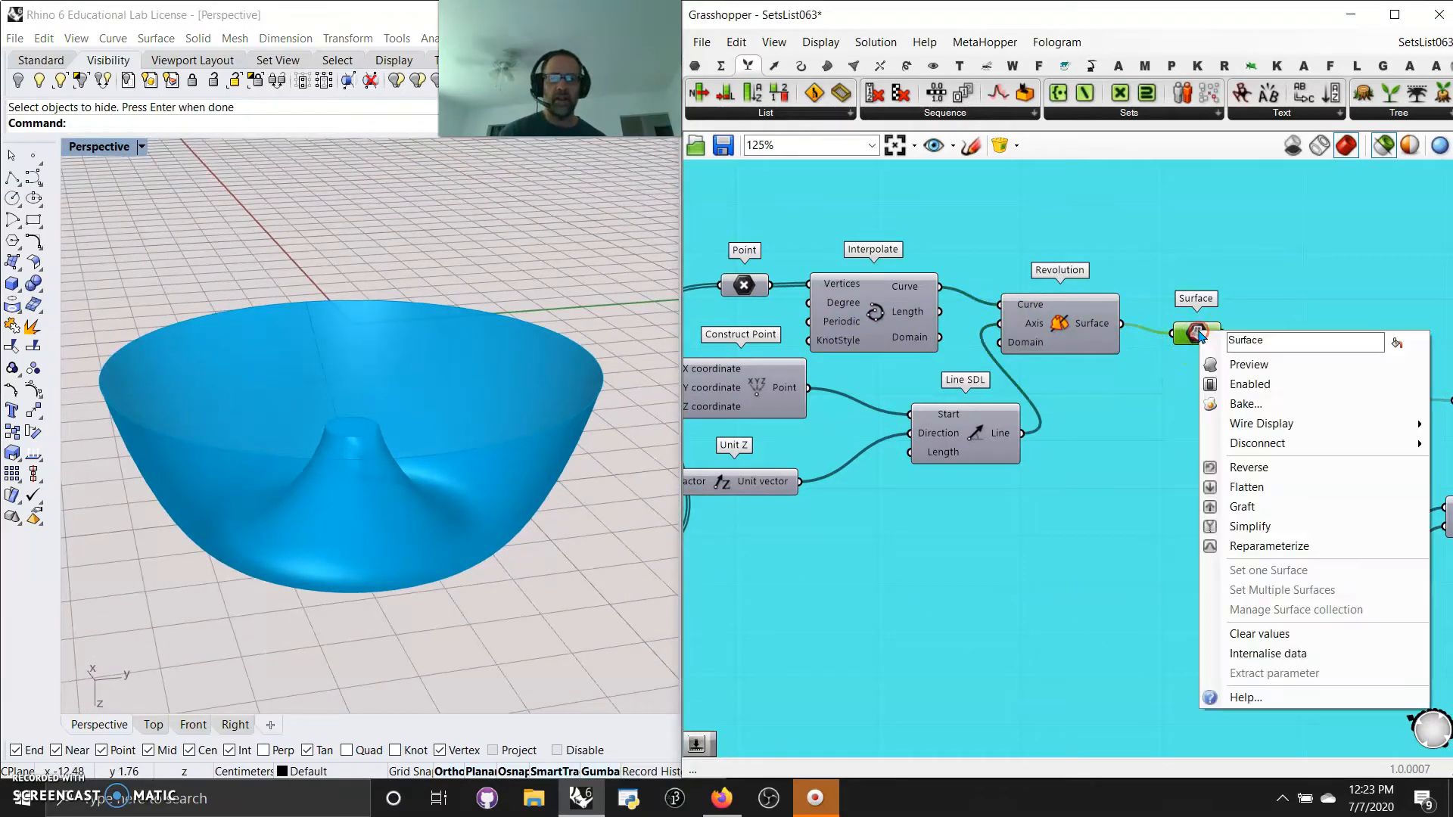
pyautogui.click(1247, 386)
pyautogui.click(1060, 335)
# Step: Randomize the Gene Pool by 100% three times and view each resulting revolved form
pyautogui.moveTo(774, 626); pyautogui.dragTo(968, 628, button='right')
pyautogui.scroll(-4, 968, 627)
pyautogui.moveTo(908, 740); pyautogui.dragTo(1184, 663, button='right')
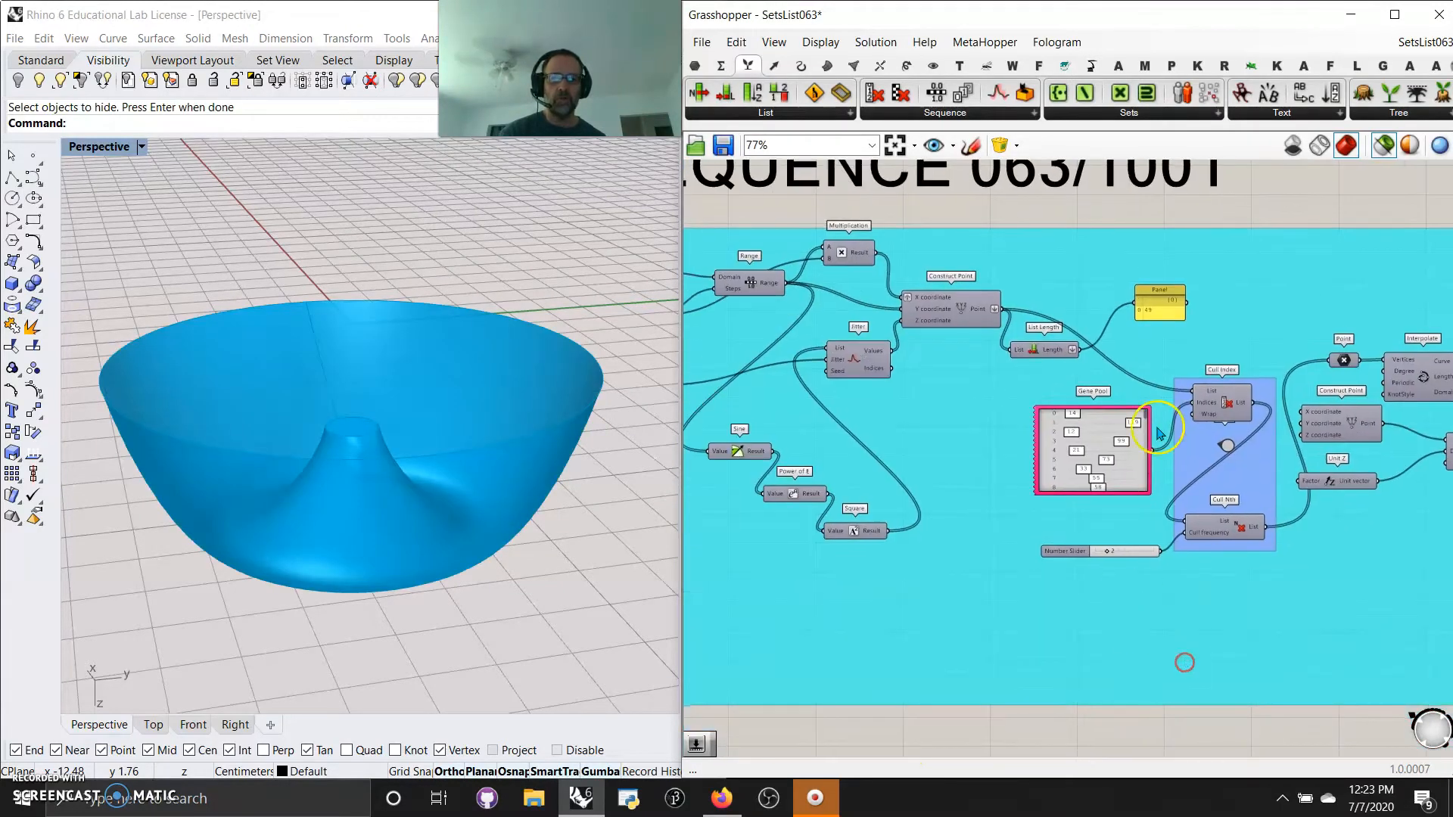
pyautogui.rightClick(1130, 483)
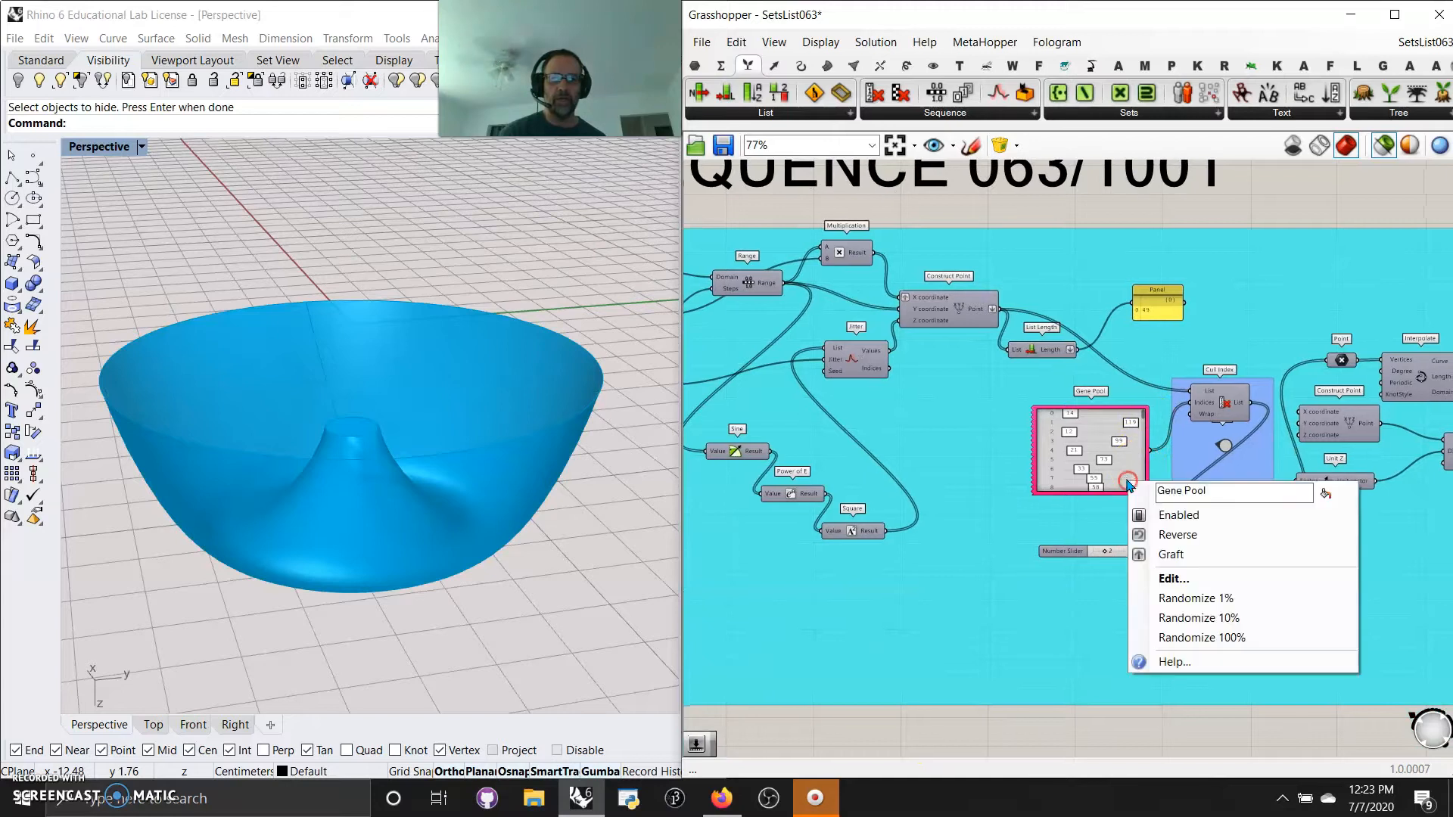
pyautogui.click(1203, 638)
pyautogui.moveTo(454, 576); pyautogui.dragTo(424, 613, button='right')
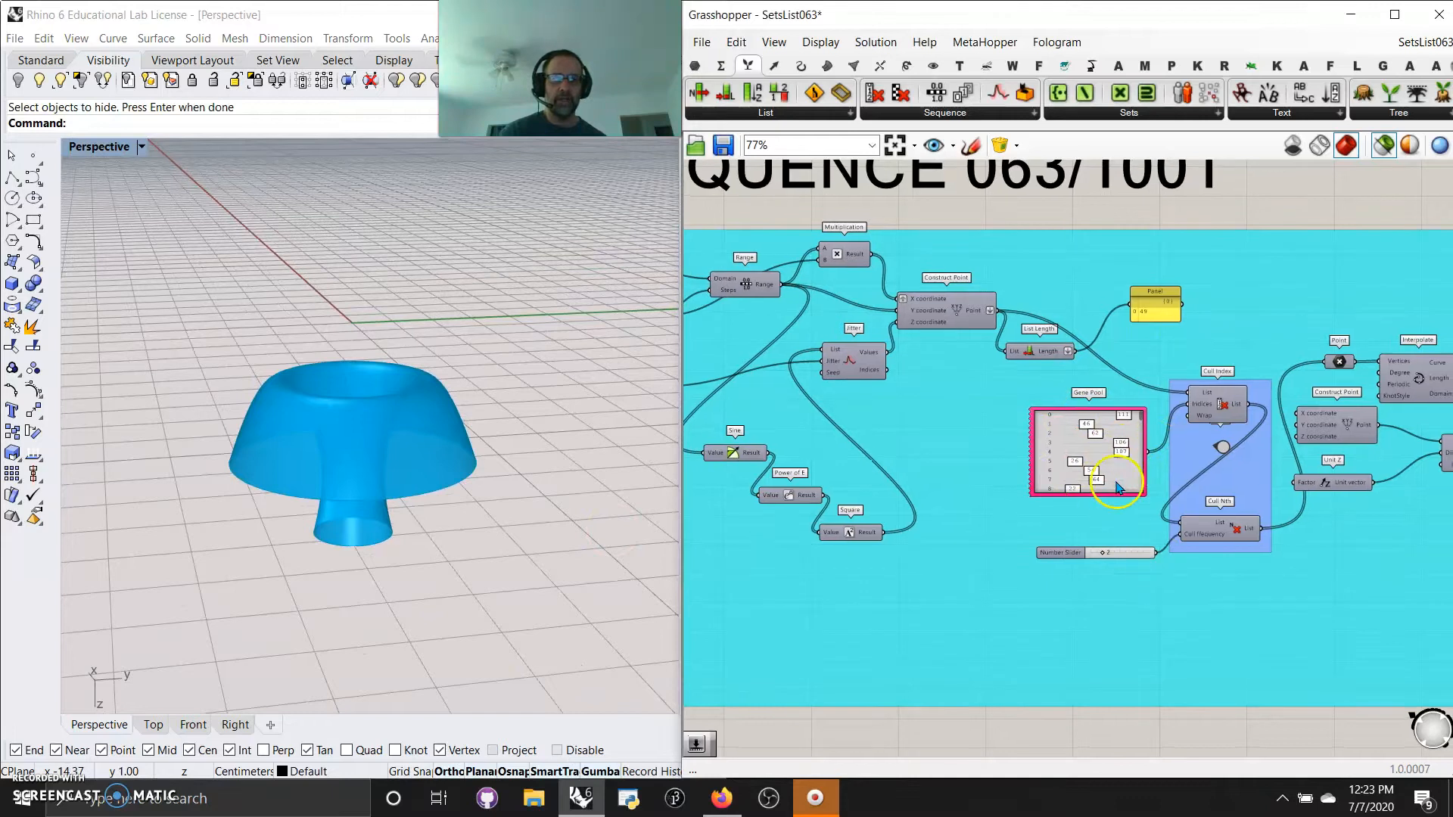
pyautogui.rightClick(1118, 485)
pyautogui.click(1181, 638)
pyautogui.moveTo(475, 575); pyautogui.dragTo(481, 618, button='right')
pyautogui.rightClick(1128, 459)
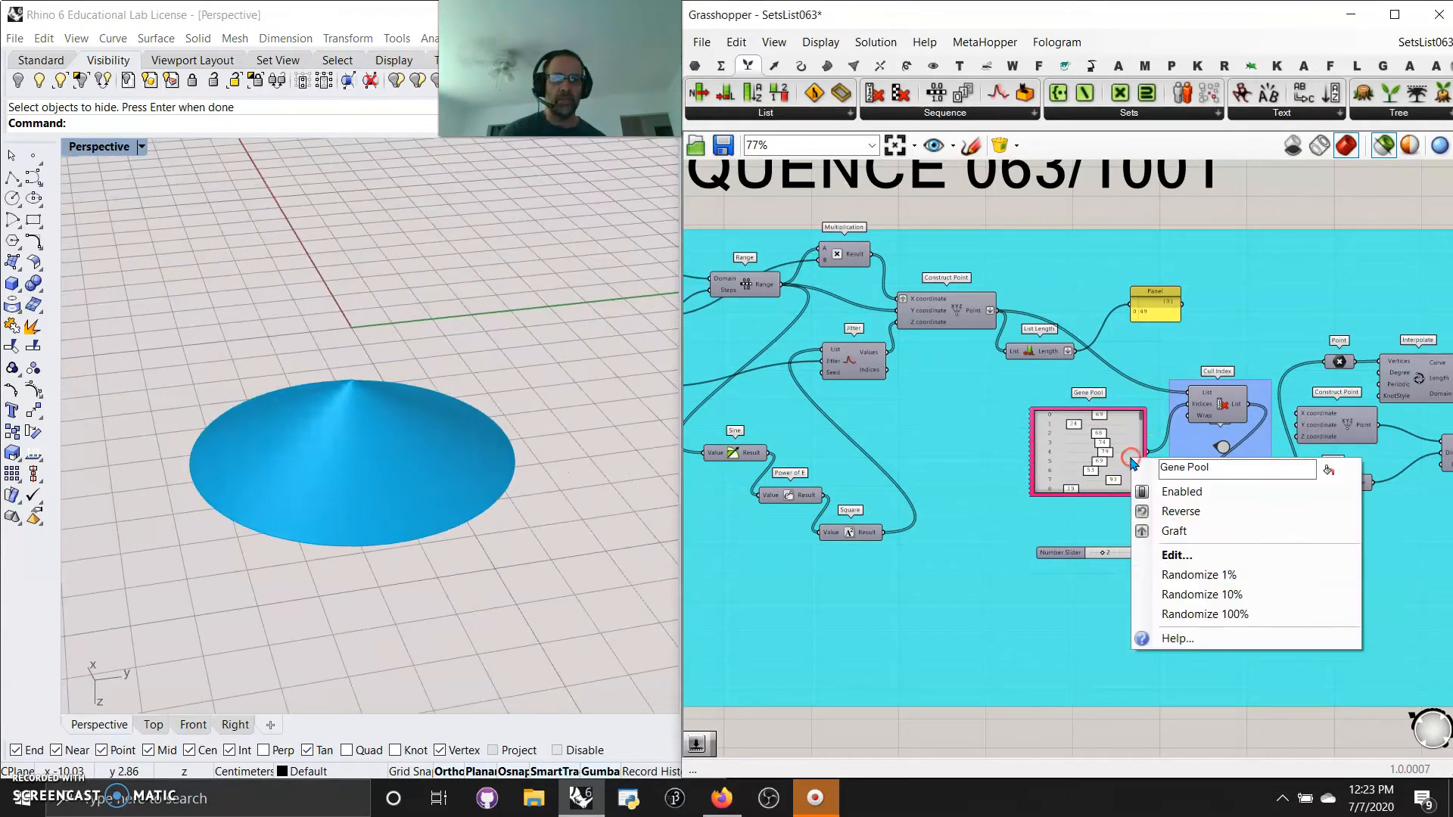
pyautogui.click(1204, 614)
pyautogui.moveTo(611, 505); pyautogui.dragTo(536, 482, button='right')
# Step: Randomize the Gene Pool by 100% four more times to produce another profile
pyautogui.rightClick(1069, 469)
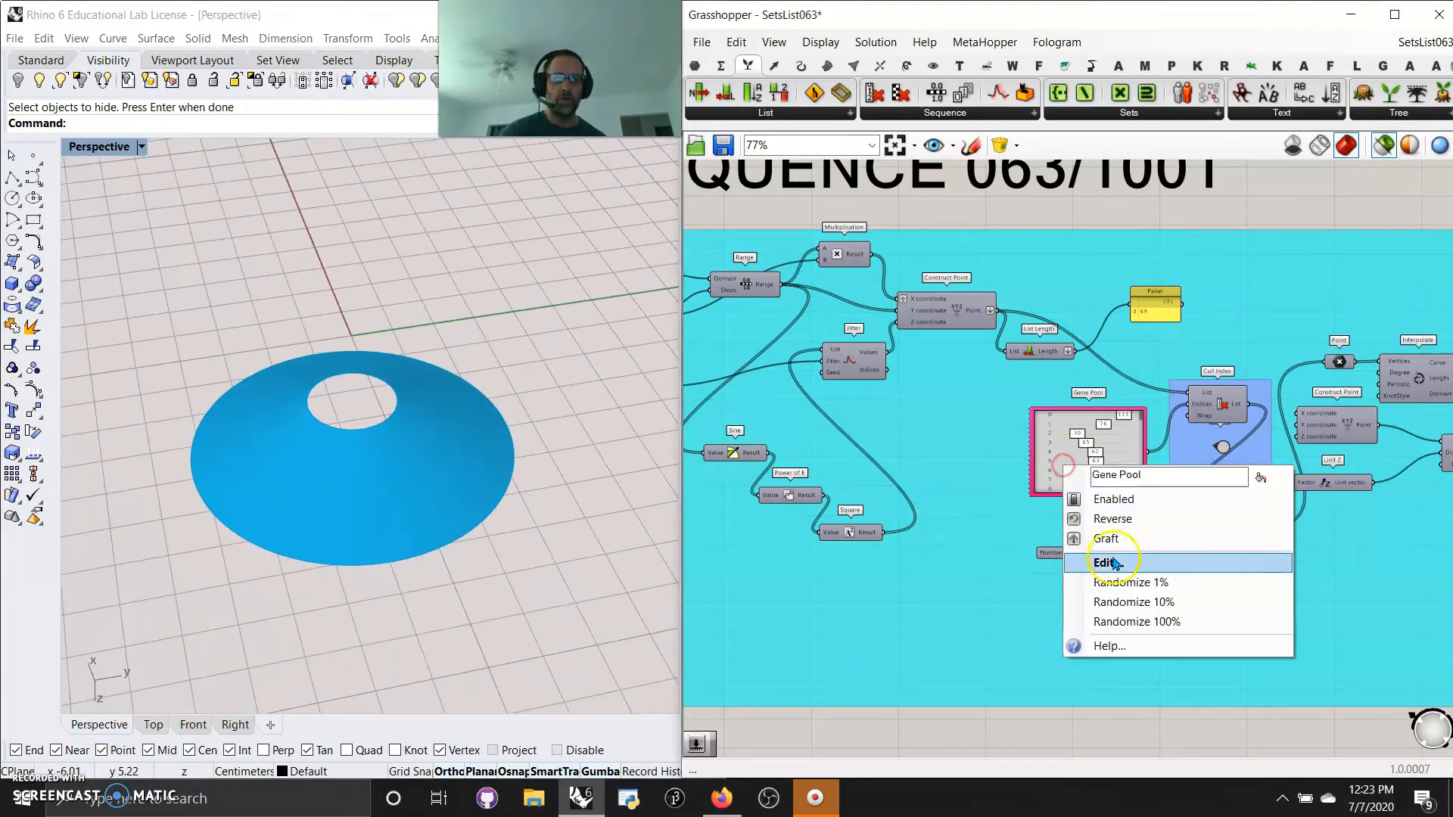
pyautogui.click(1128, 615)
pyautogui.rightClick(1099, 471)
pyautogui.click(1173, 617)
pyautogui.rightClick(1115, 475)
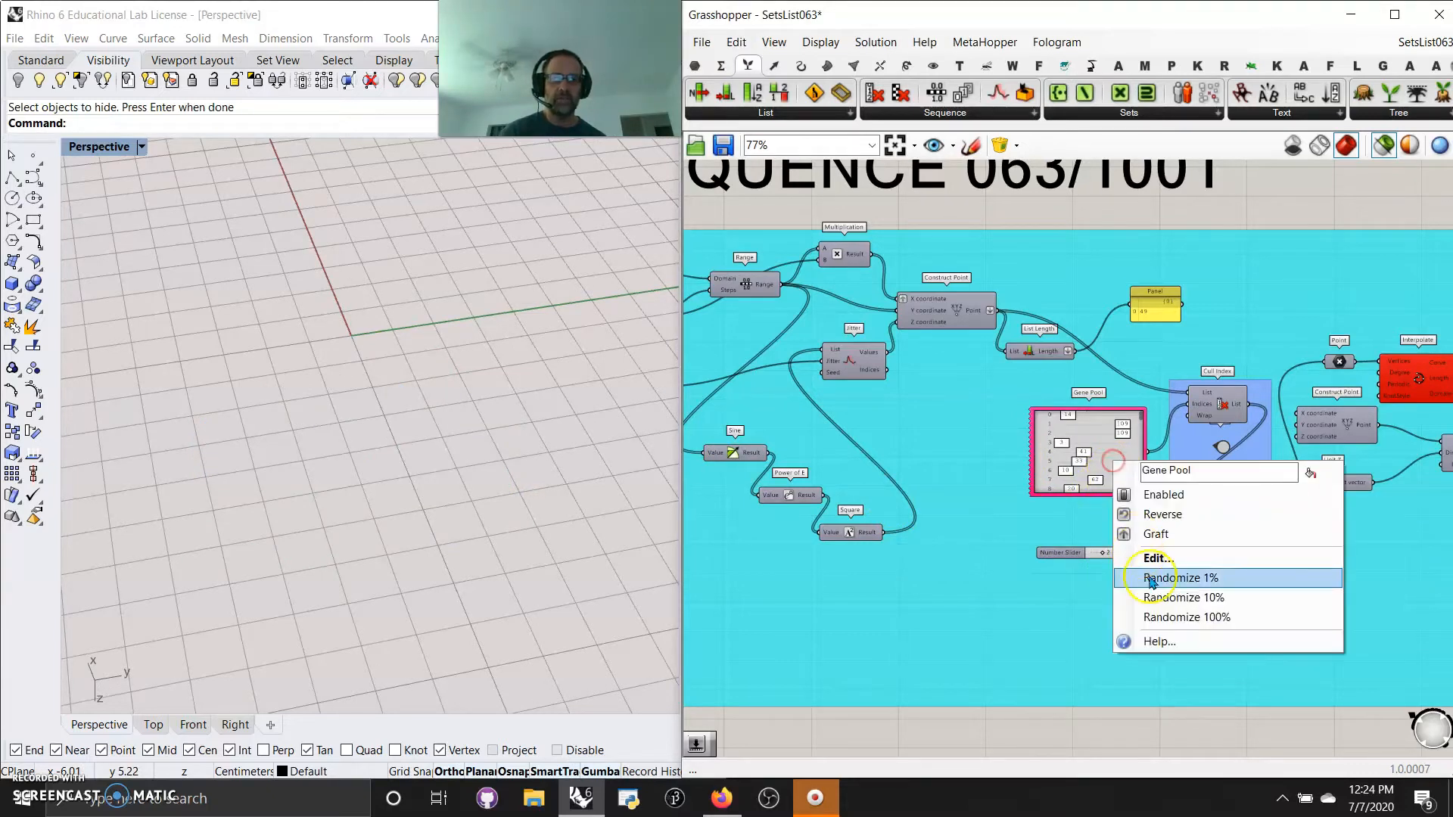
pyautogui.click(1177, 616)
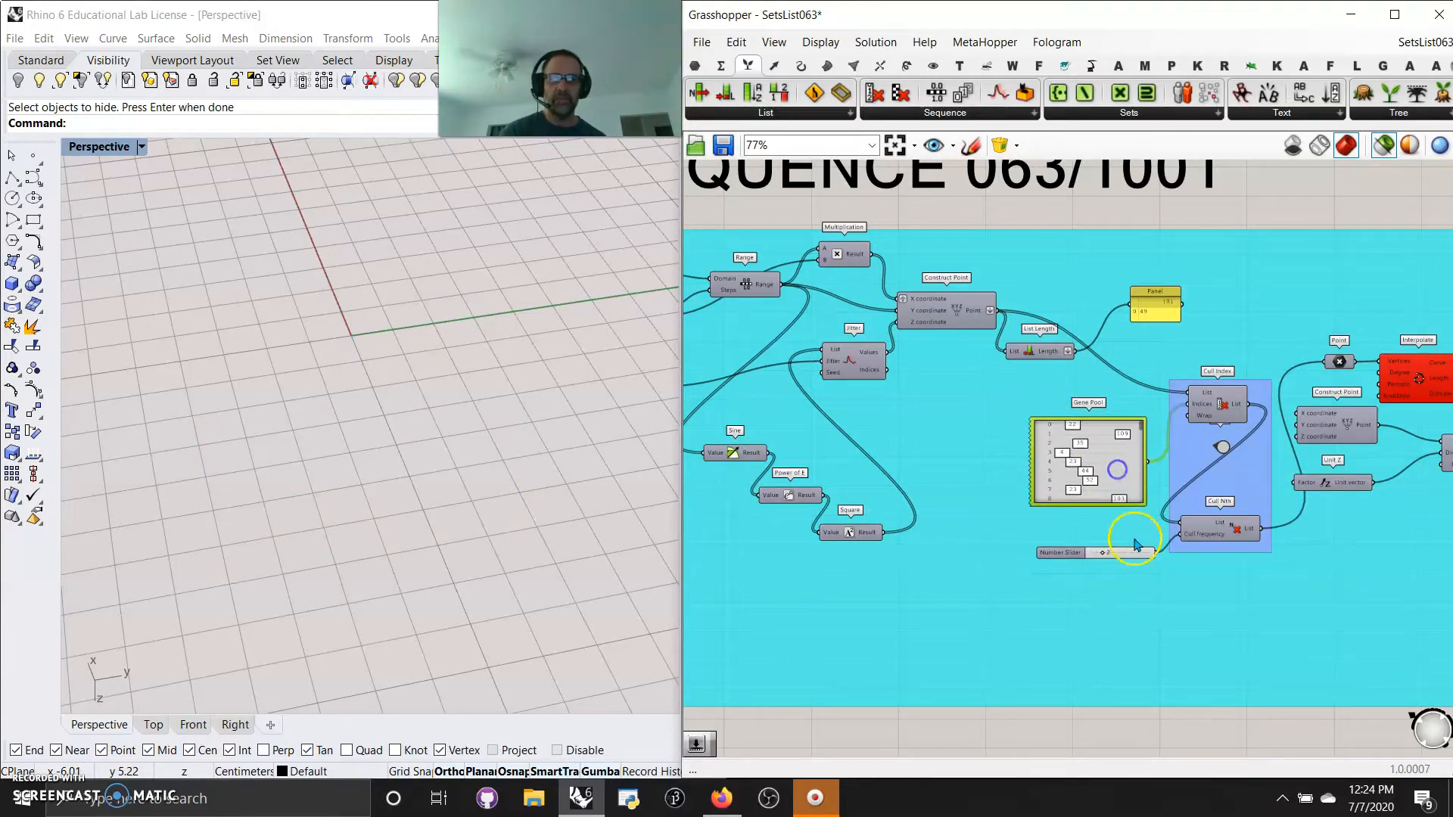
pyautogui.rightClick(1118, 474)
pyautogui.click(1182, 627)
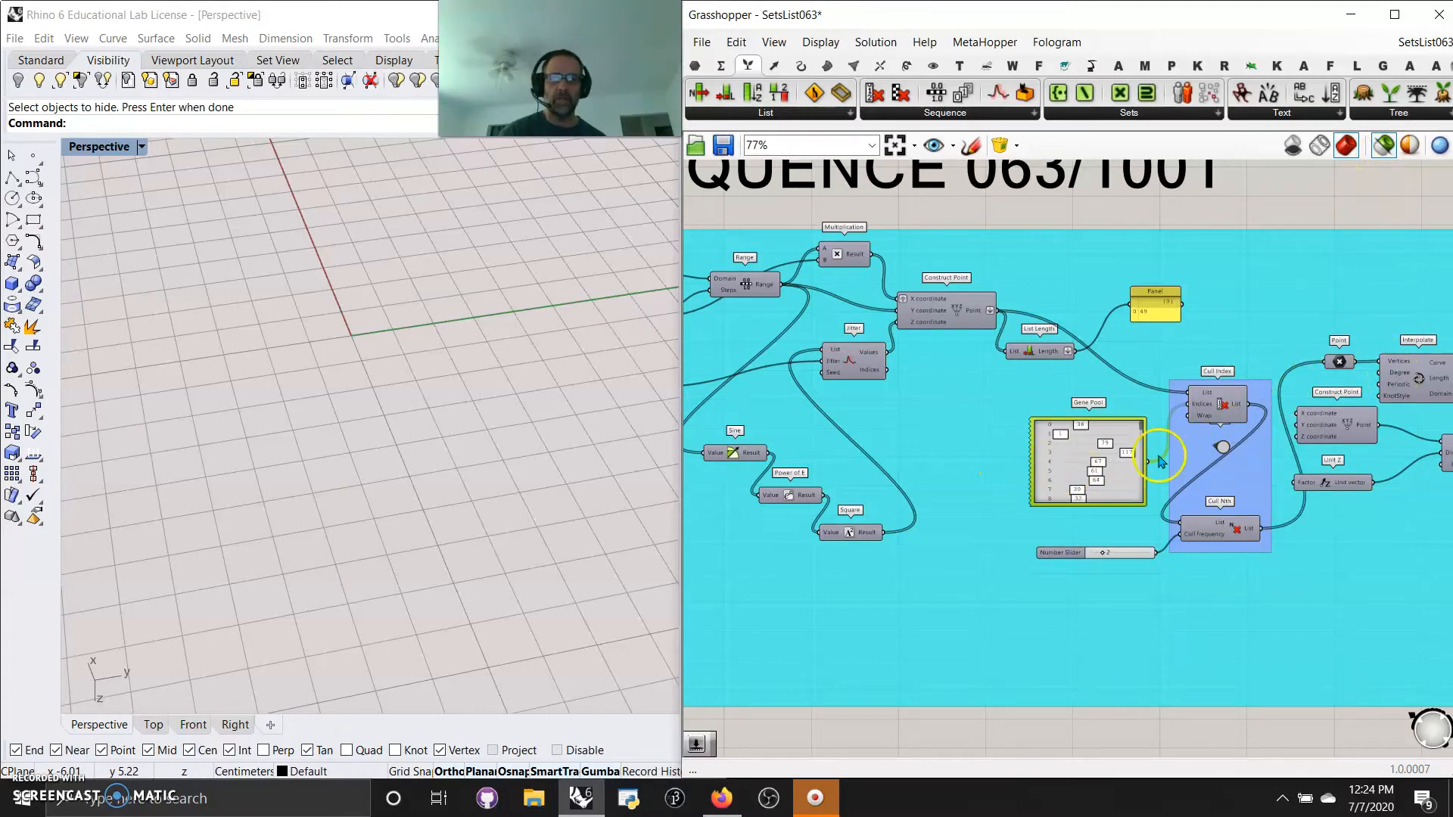
# Step: Preview the profile curve from Interpolate and the surface that Revolution makes from it
pyautogui.scroll(-7, 509, 366)
pyautogui.scroll(2, 543, 339)
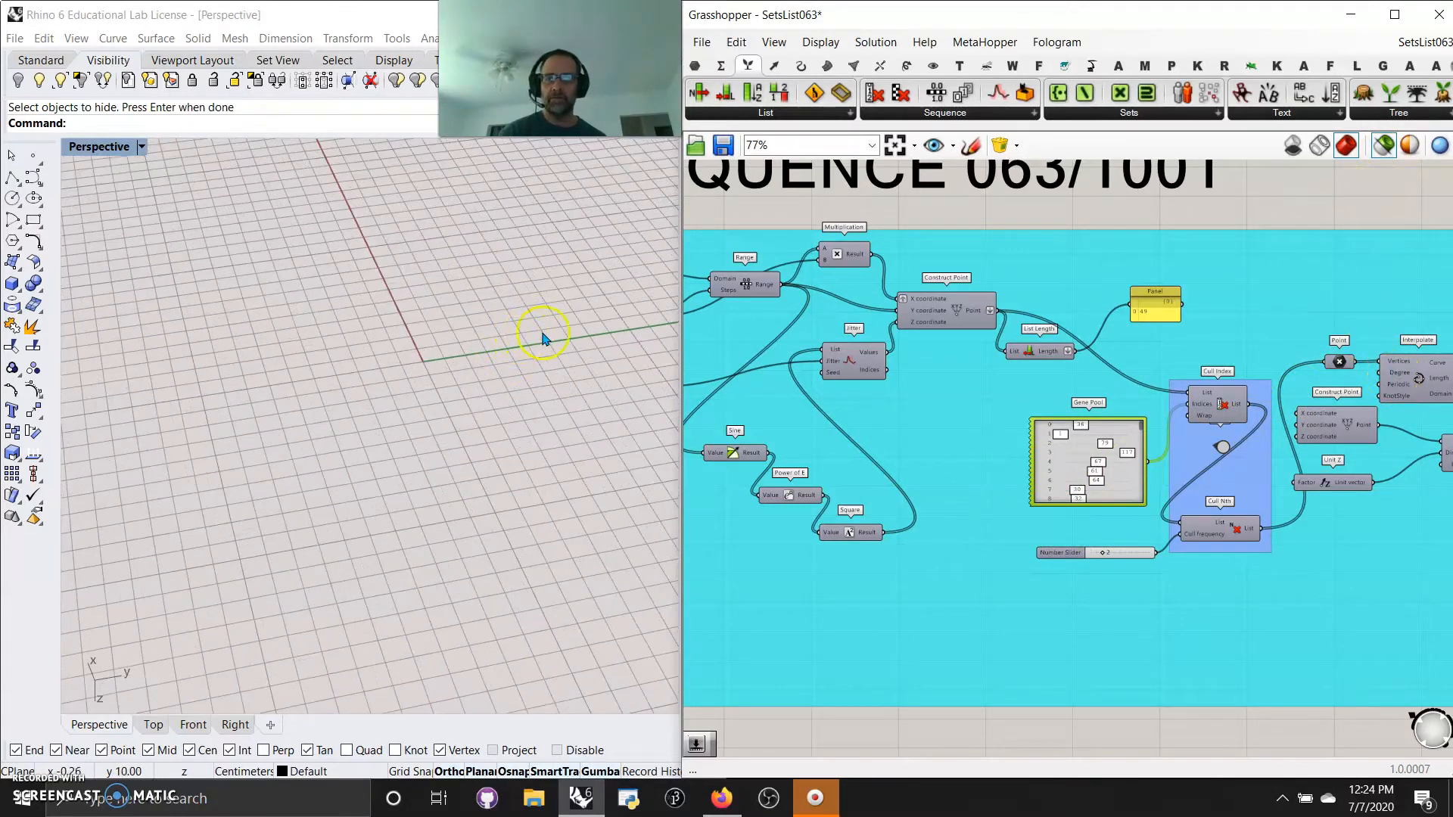
pyautogui.click(1409, 393)
pyautogui.moveTo(1373, 411); pyautogui.dragTo(1069, 408, button='right')
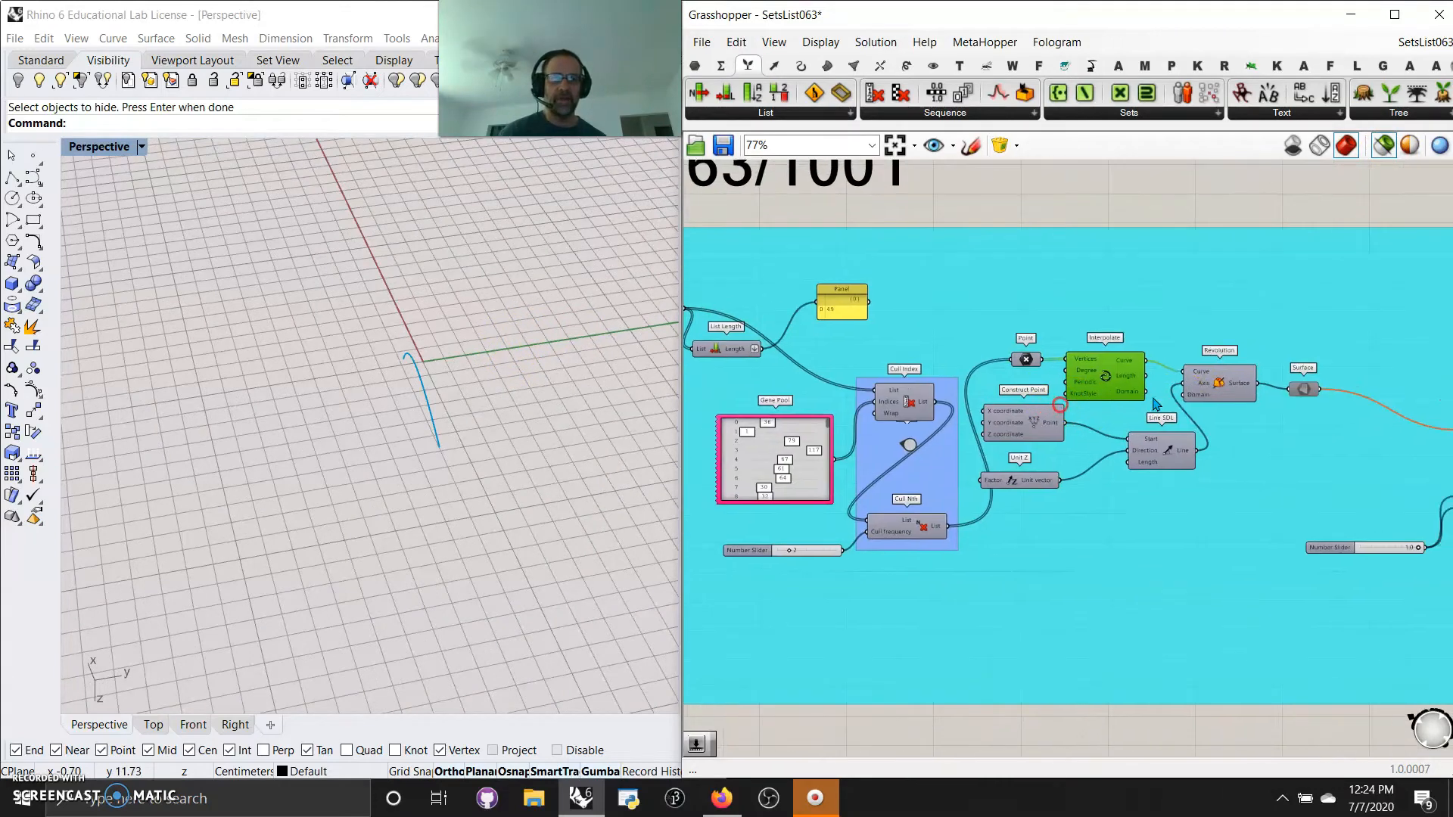
pyautogui.click(1234, 387)
pyautogui.moveTo(664, 502); pyautogui.dragTo(394, 473, button='right')
pyautogui.scroll(4, 395, 474)
pyautogui.moveTo(840, 512); pyautogui.dragTo(1031, 516, button='right')
# Step: Randomize the Gene Pool by 100% once more and view the resulting revolved surface from above
pyautogui.rightClick(1000, 488)
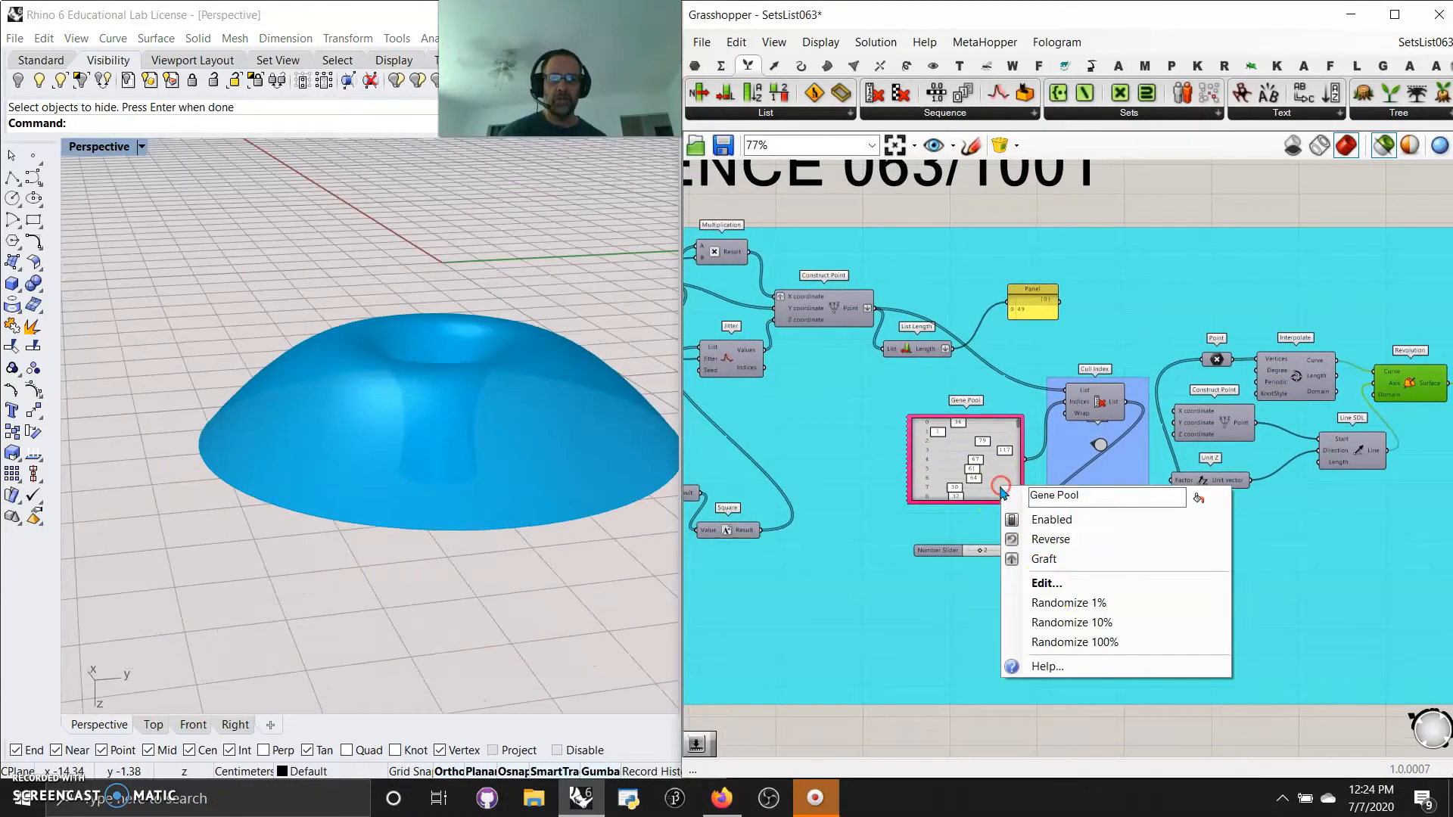
pyautogui.click(1070, 642)
pyautogui.moveTo(405, 444); pyautogui.dragTo(350, 502, button='right')
pyautogui.click(910, 603)
# Step: Enable the Surface parameter fed by Revolution so the downstream components compute
pyautogui.moveTo(1318, 583); pyautogui.dragTo(817, 493, button='right')
pyautogui.moveTo(1191, 528); pyautogui.dragTo(1094, 563, button='right')
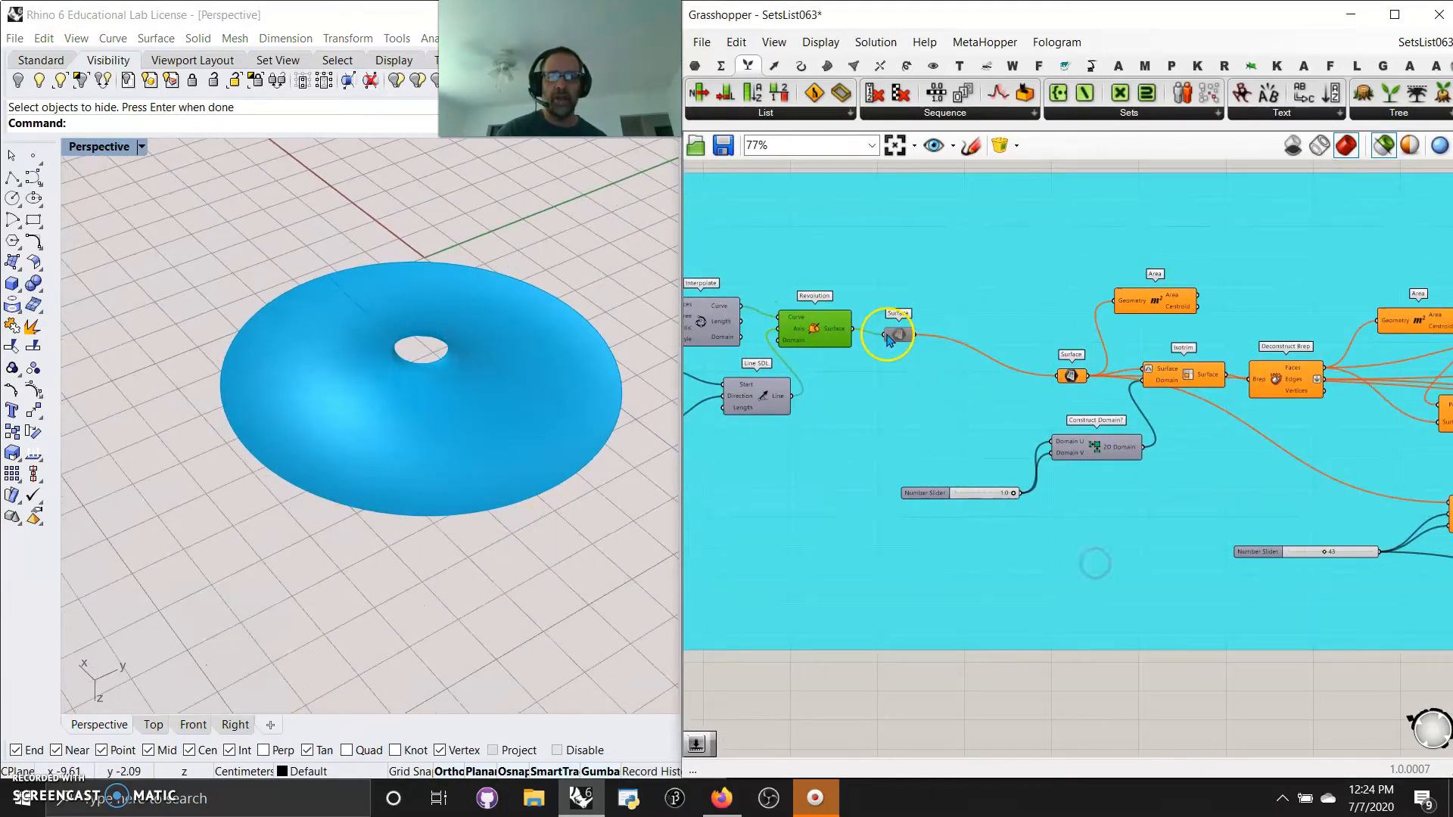
pyautogui.moveTo(903, 334); pyautogui.dragTo(897, 334, button='right')
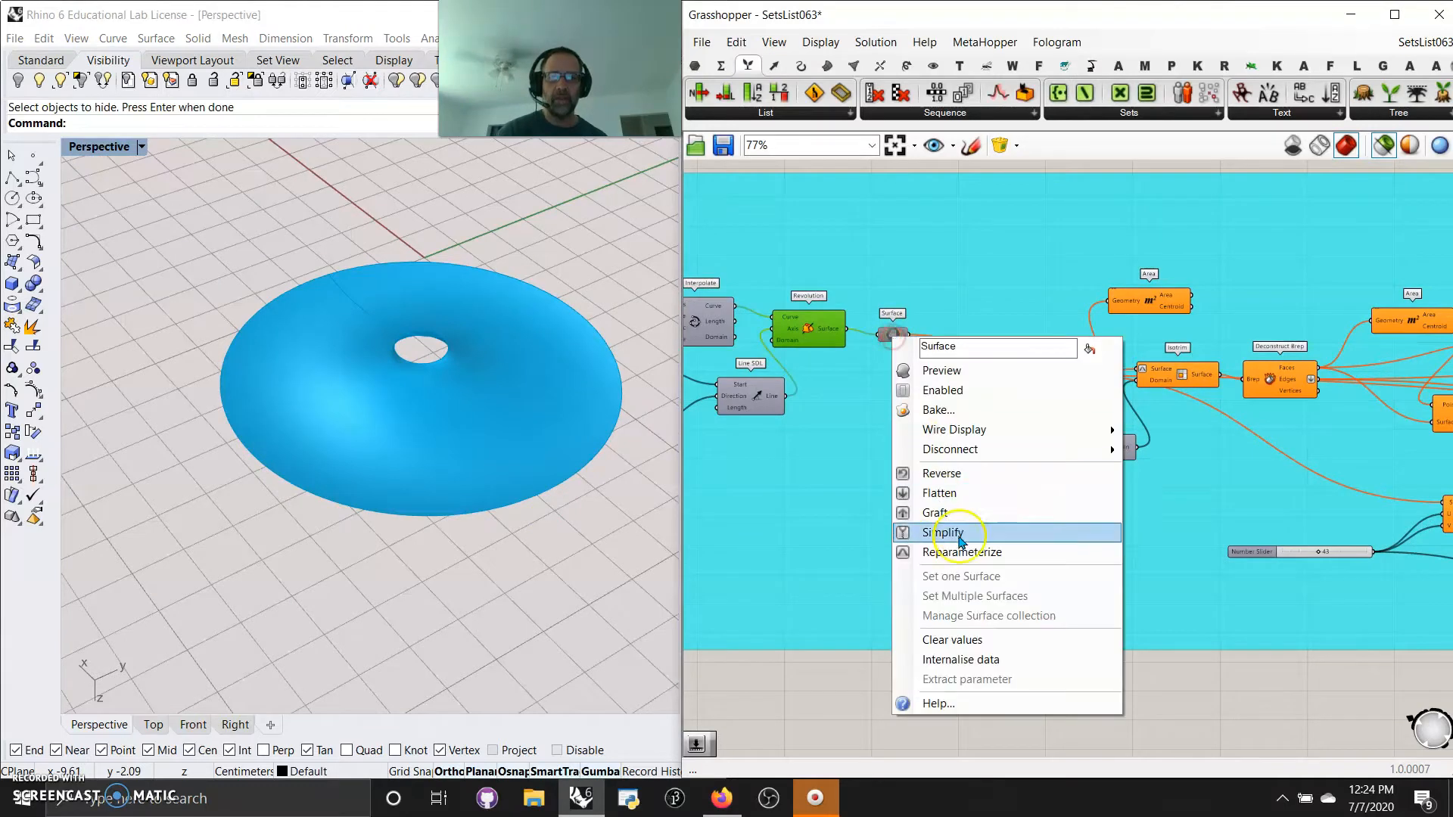
pyautogui.click(926, 367)
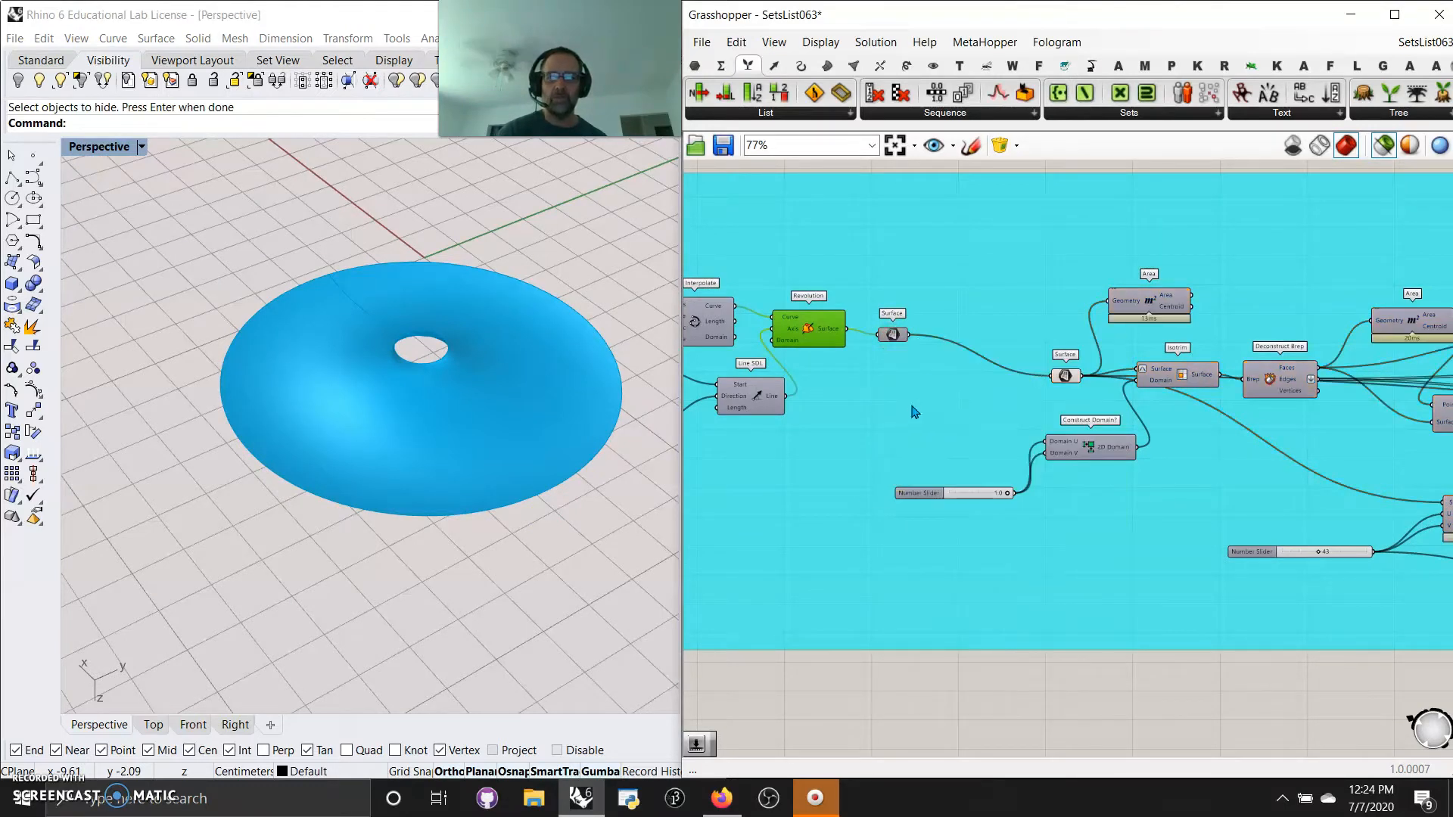
# Step: Select the second Surface parameter to preview it, and delete the unused Area component it feeds
pyautogui.click(1065, 377)
pyautogui.moveTo(990, 424); pyautogui.dragTo(758, 411, button='right')
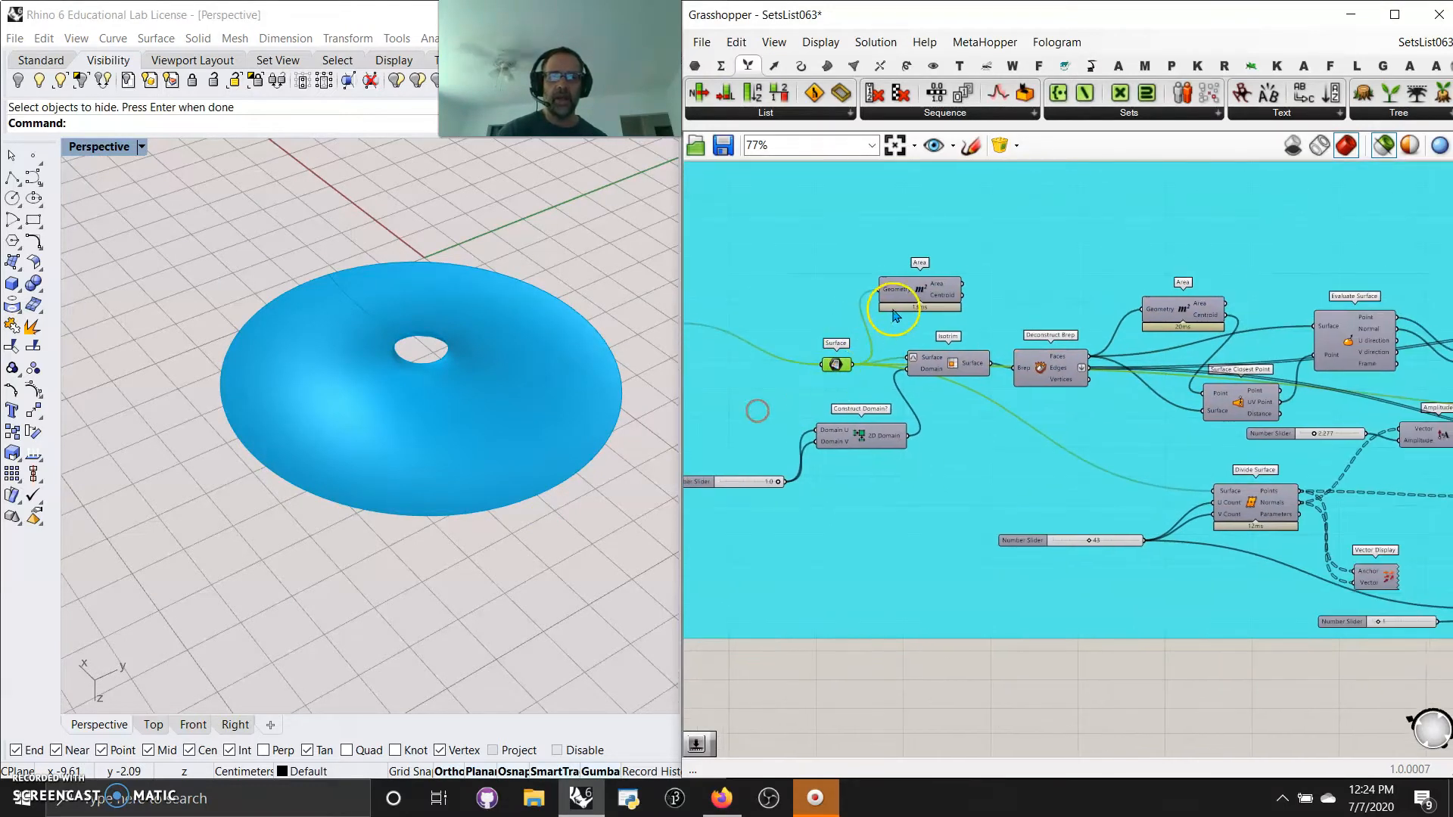
pyautogui.scroll(2, 892, 290)
pyautogui.click(893, 294)
pyautogui.press('Delete')
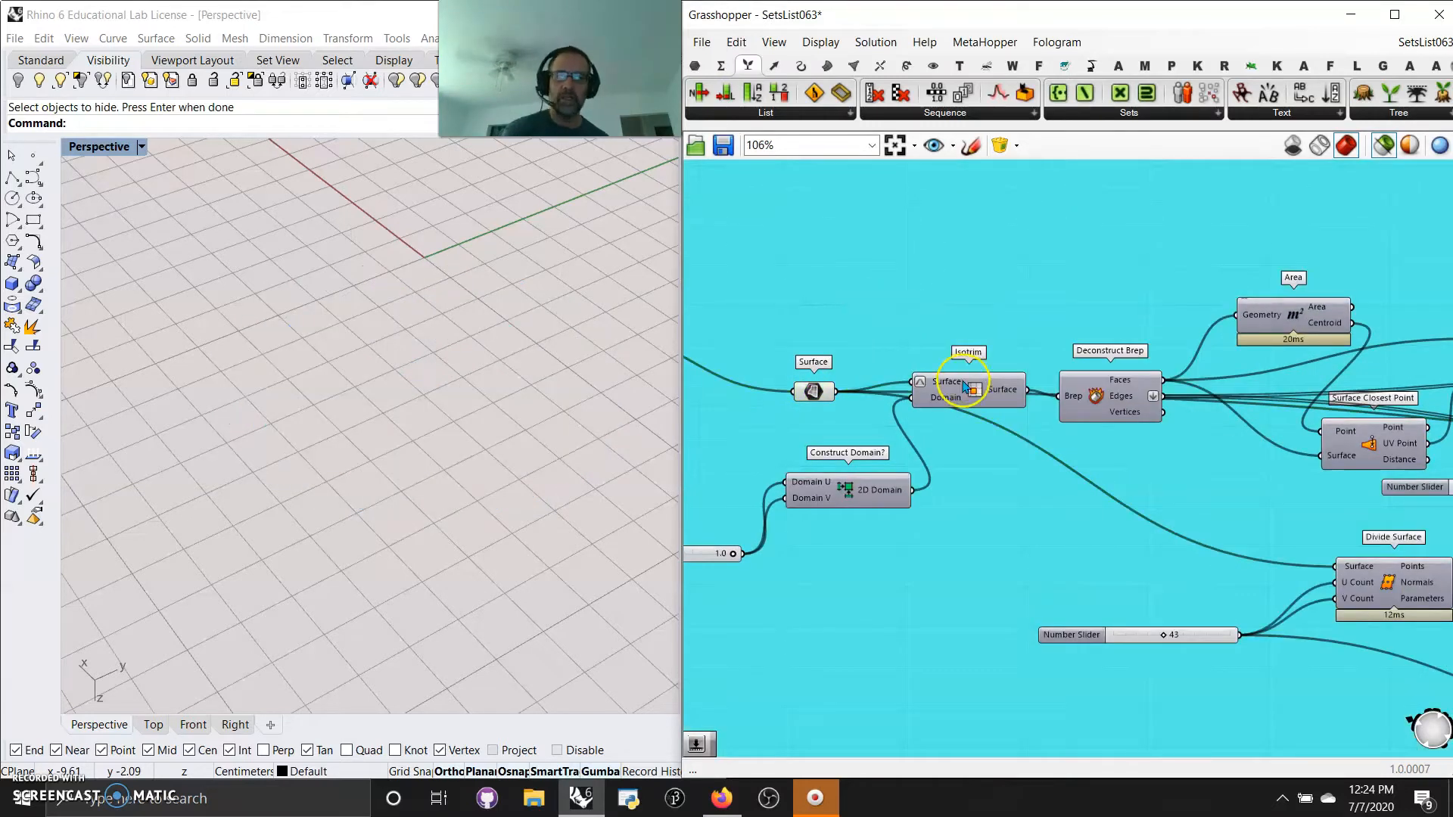
# Step: Preview the Isotrim surface and move the Deconstruct Brep component lower on the canvas
pyautogui.click(977, 394)
pyautogui.moveTo(997, 559); pyautogui.dragTo(950, 492, button='right')
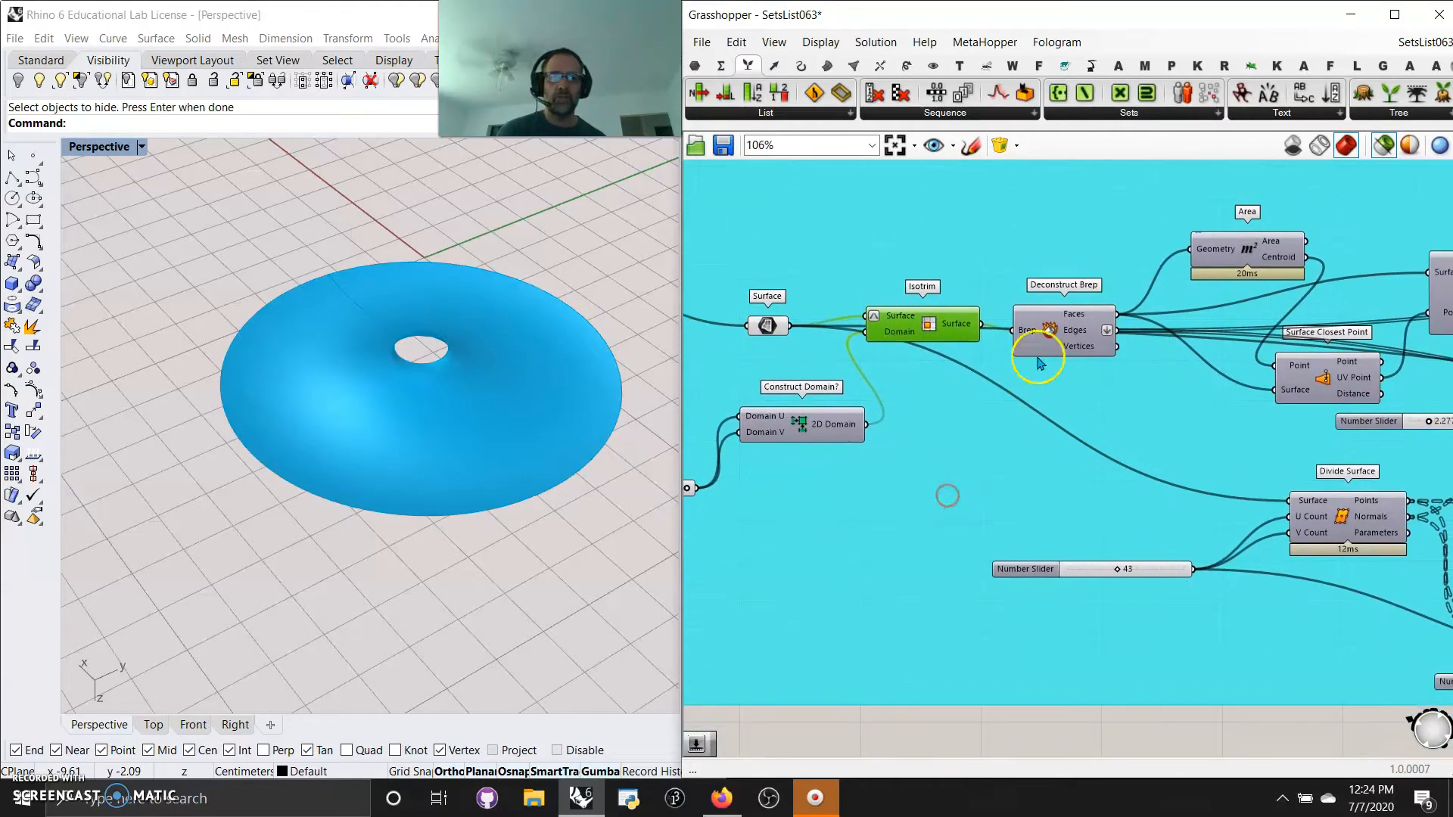
pyautogui.click(1052, 398)
pyautogui.moveTo(1055, 451); pyautogui.dragTo(990, 479, button='right')
# Step: Preview the Surface Closest Point result, and shift the Area component slightly away from Evaluate Surface while previewing its centroid
pyautogui.click(1135, 381)
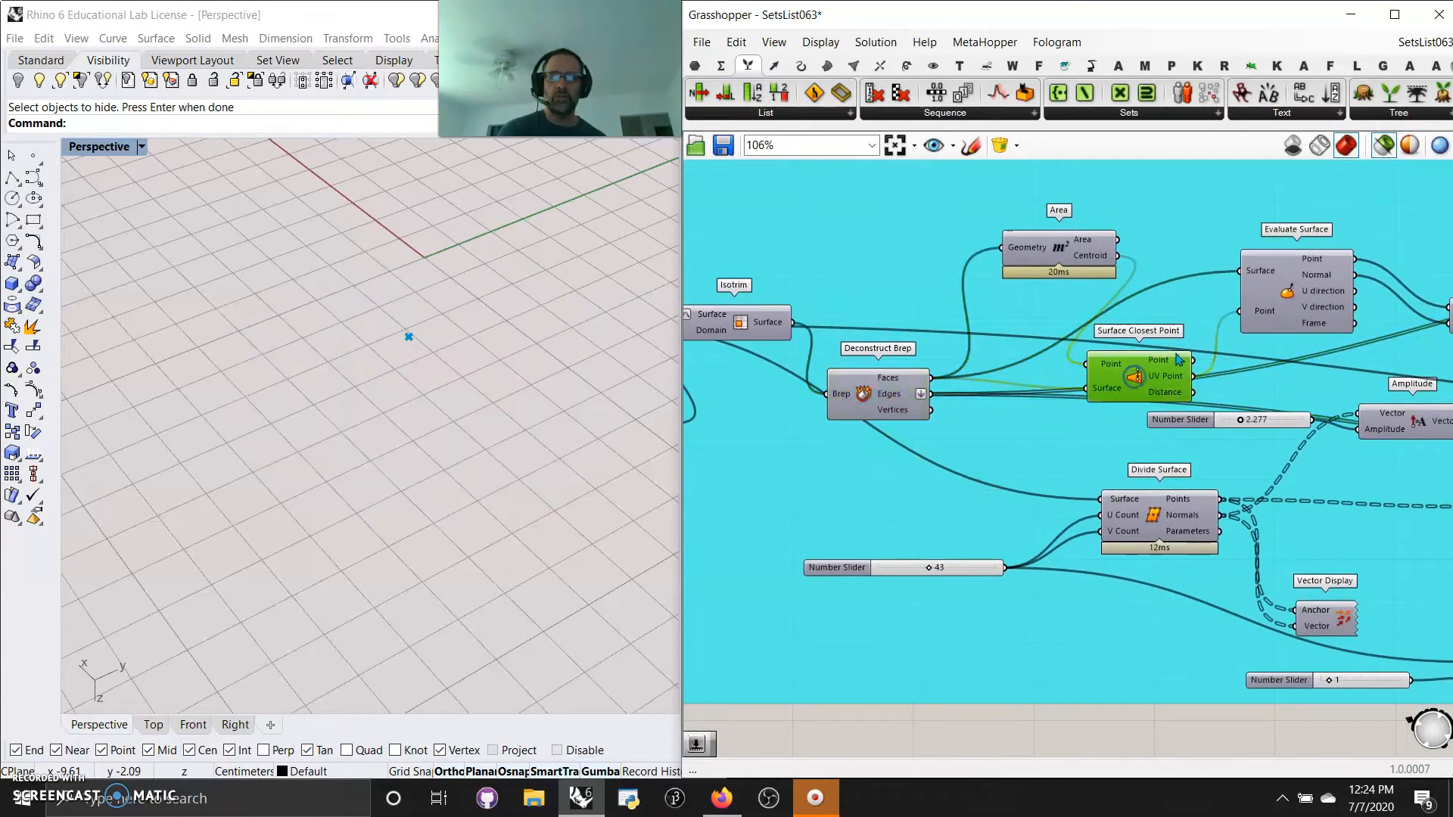
pyautogui.moveTo(1055, 258); pyautogui.dragTo(1016, 264)
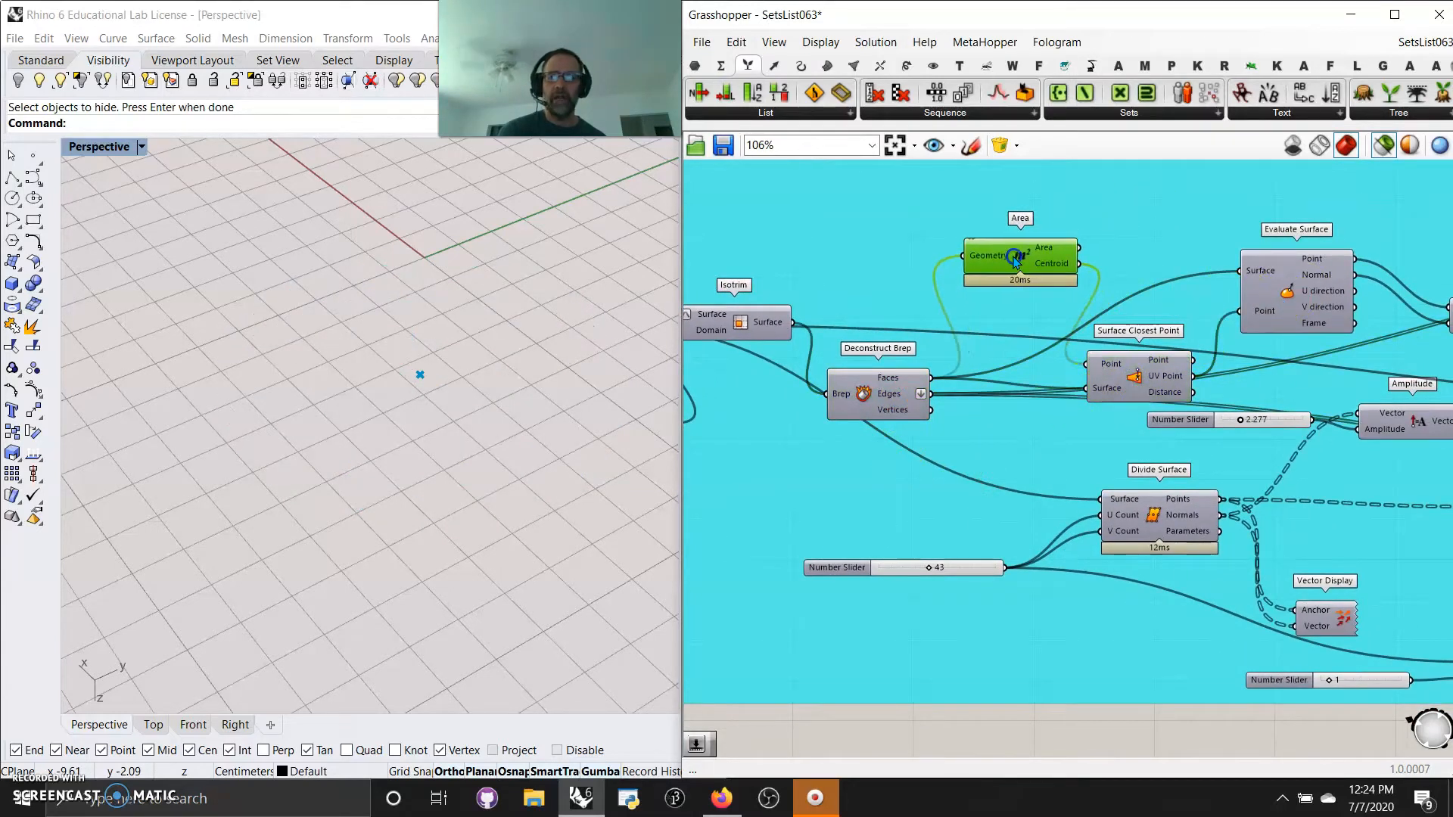
pyautogui.moveTo(892, 316); pyautogui.dragTo(1159, 371, button='right')
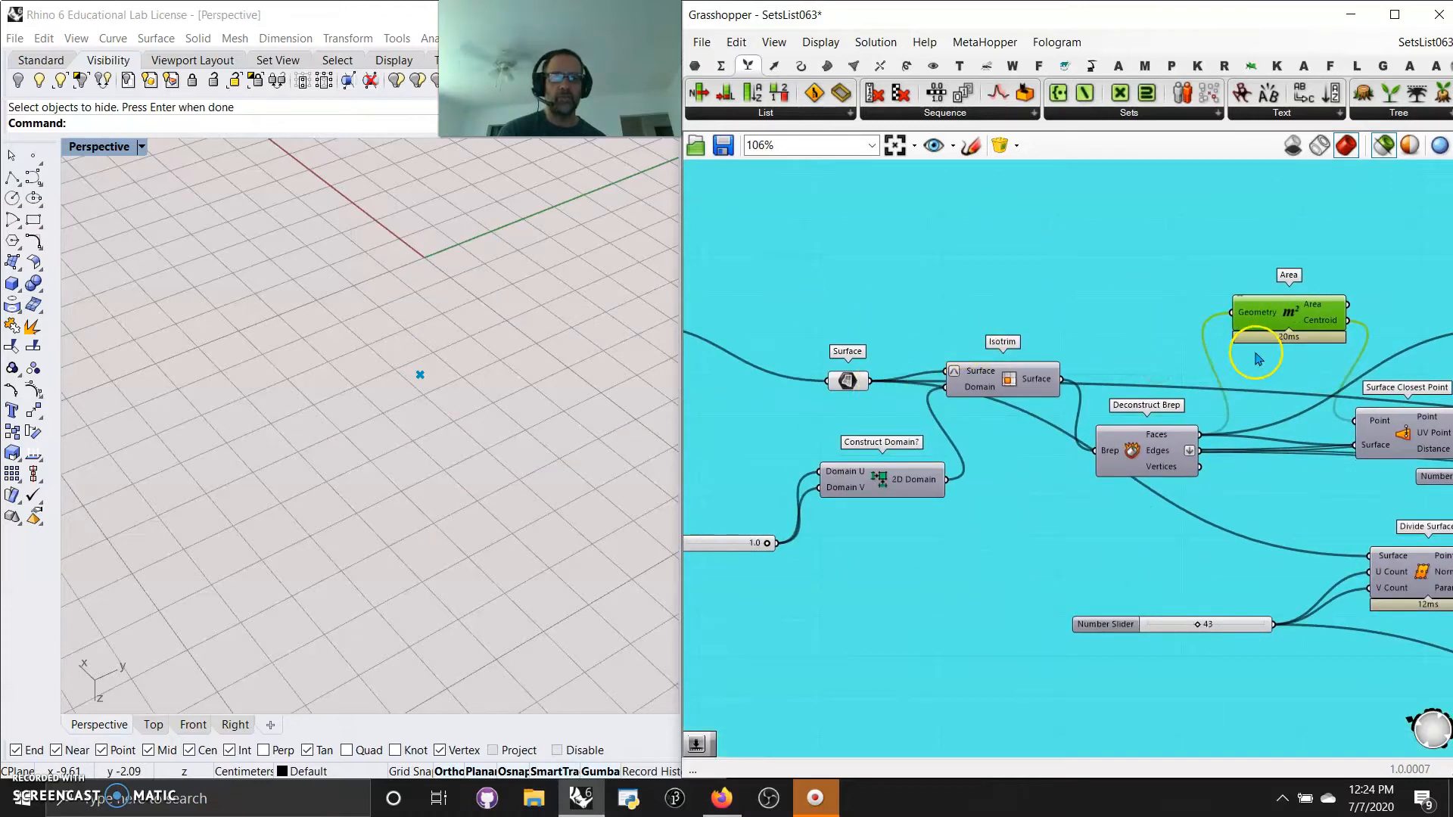
pyautogui.moveTo(1256, 358); pyautogui.dragTo(905, 292, button='right')
# Step: Preview the Evaluate Surface frame and the normal vector shown by its Vector Display
pyautogui.click(1202, 291)
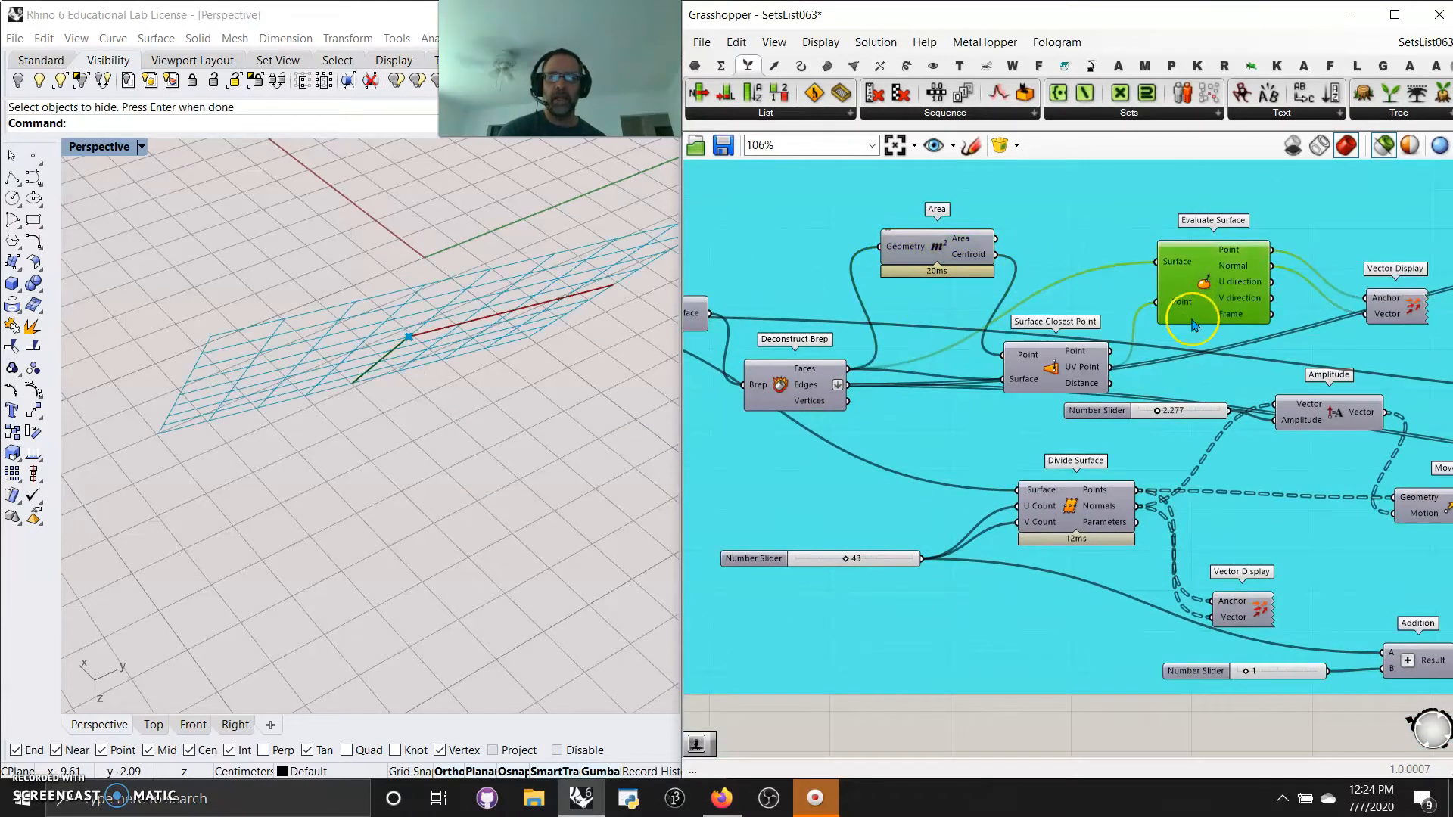
pyautogui.moveTo(1216, 384); pyautogui.dragTo(1007, 295, button='right')
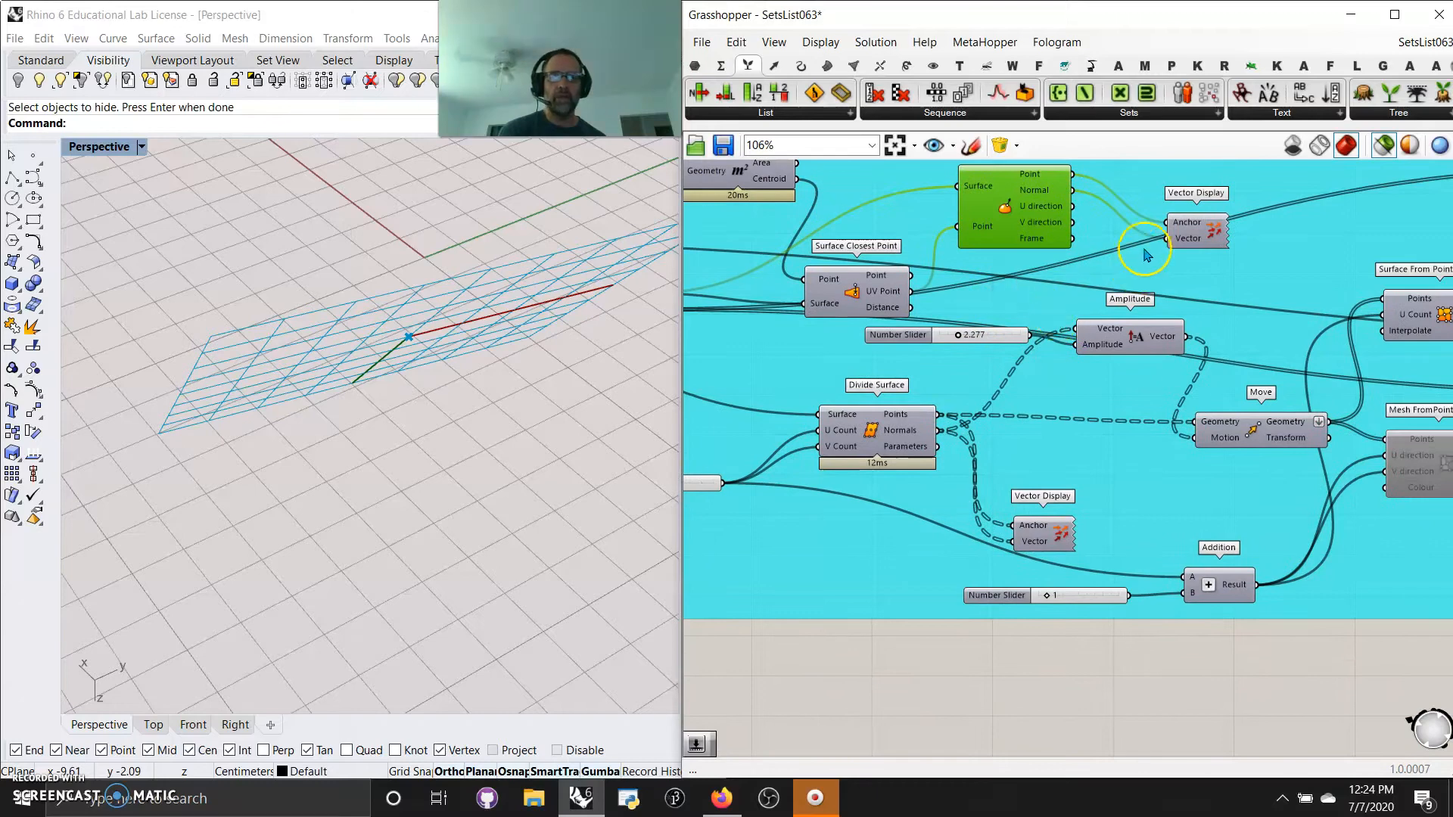
pyautogui.click(1198, 236)
pyautogui.moveTo(368, 378); pyautogui.dragTo(412, 321, button='right')
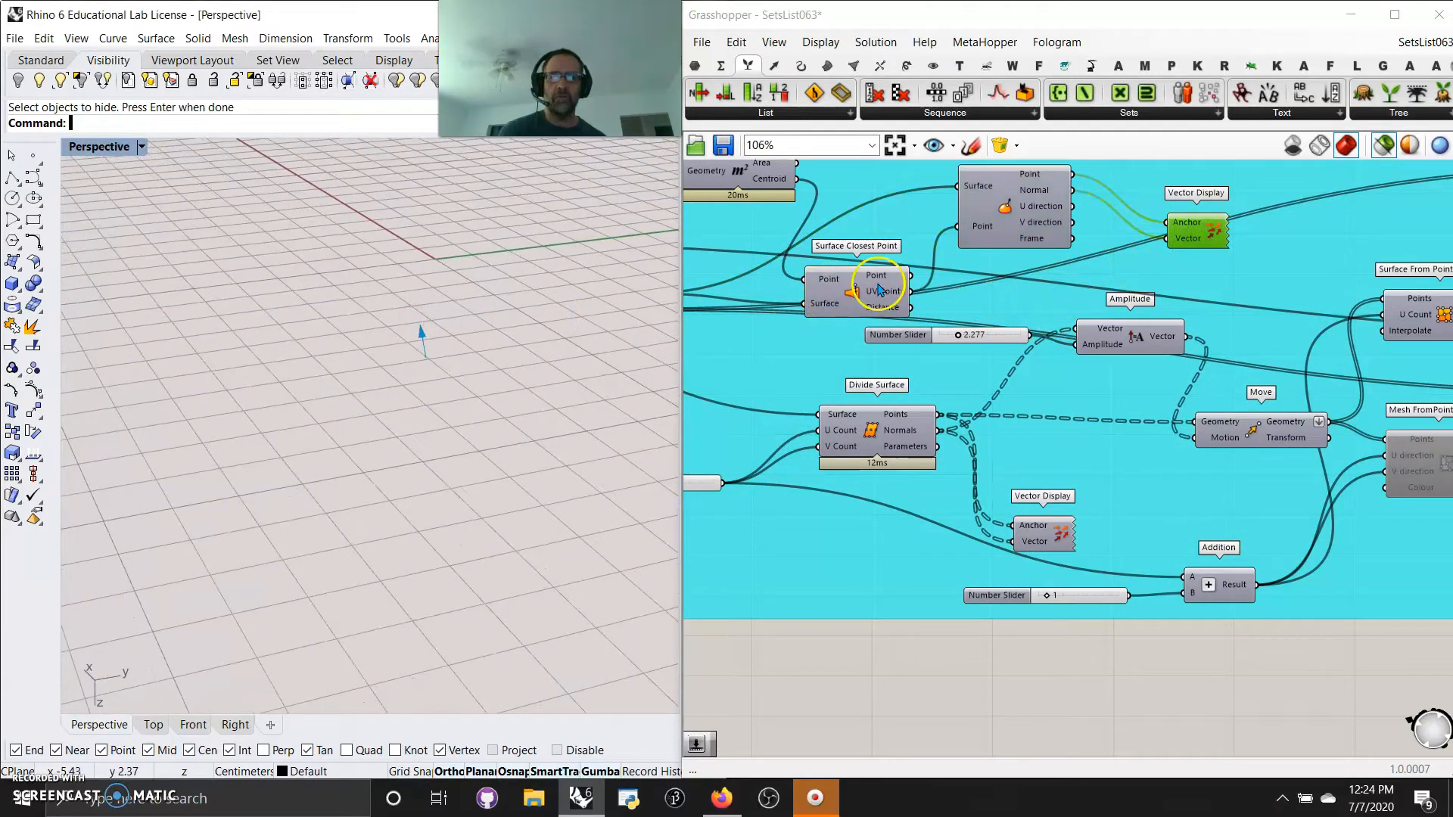
# Step: Examine the Amplitude and Move chain, and preview the points produced by Divide Surface
pyautogui.moveTo(1209, 346); pyautogui.dragTo(937, 352, button='right')
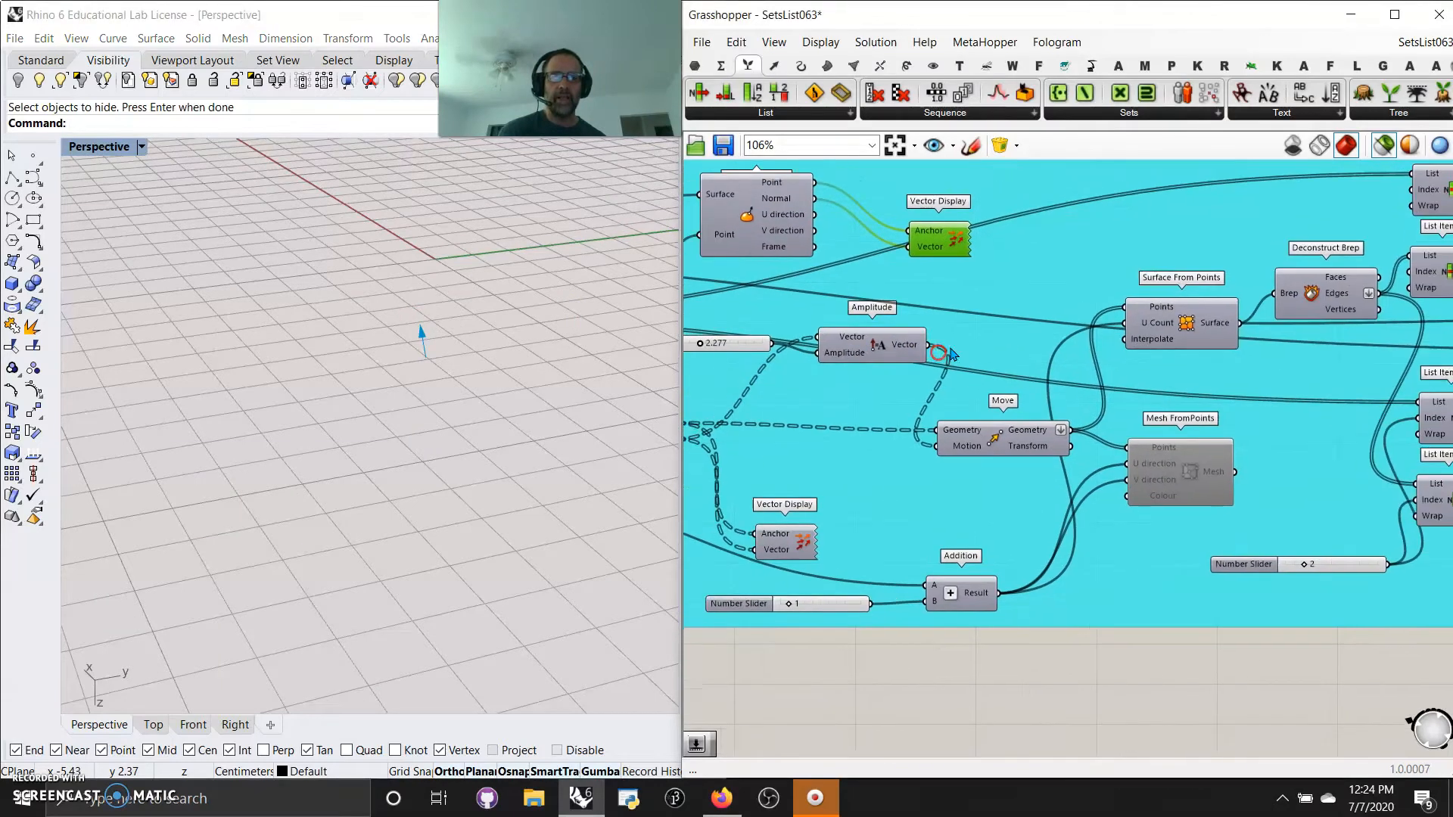
pyautogui.moveTo(821, 437); pyautogui.dragTo(1071, 393, button='right')
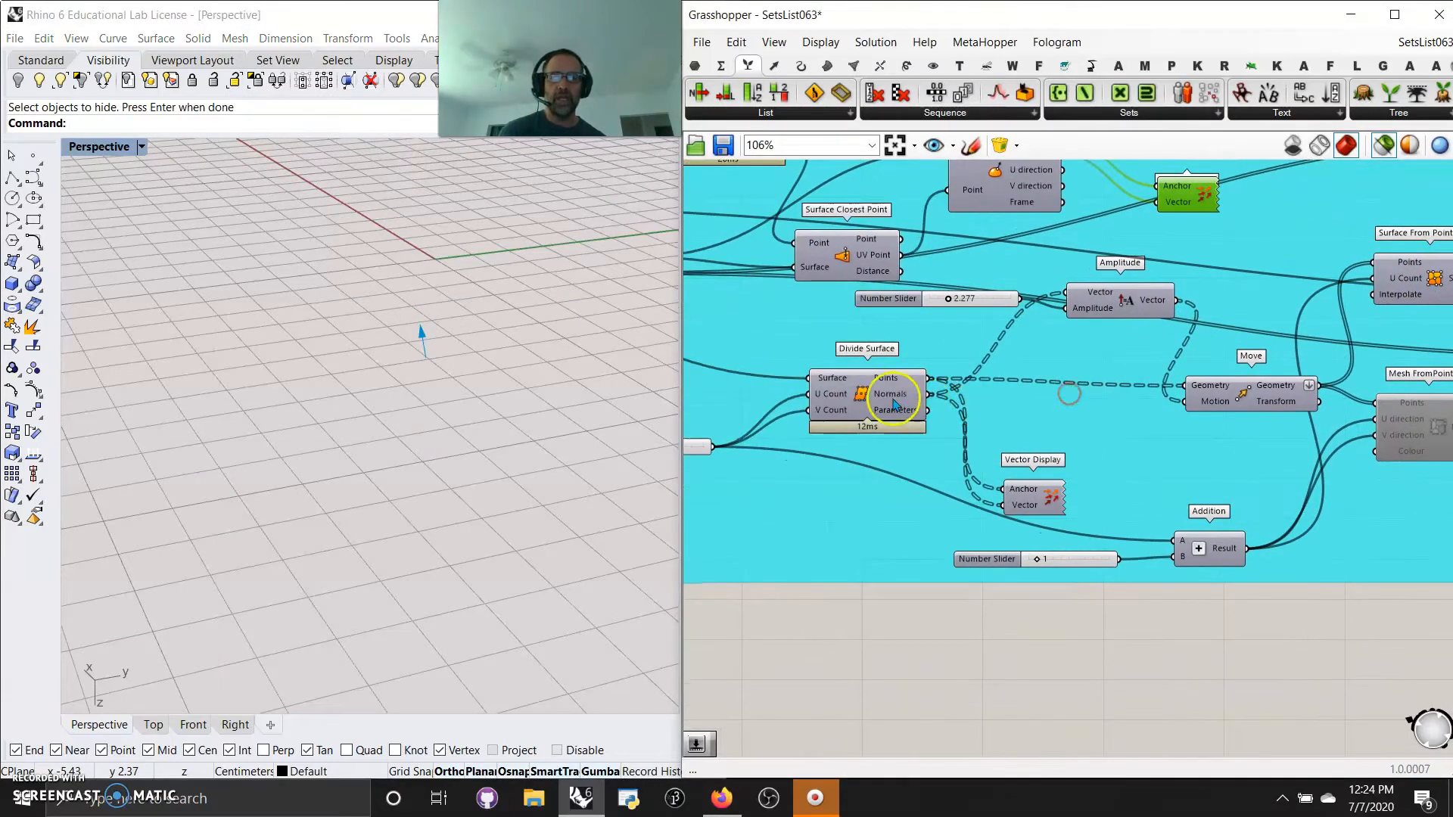
pyautogui.moveTo(870, 500); pyautogui.dragTo(1014, 487, button='right')
pyautogui.click(1009, 385)
pyautogui.moveTo(419, 443)
pyautogui.mouseDown(button='right')
pyautogui.moveTo(439, 516)
pyautogui.moveTo(412, 456)
pyautogui.mouseUp(button='right')
pyautogui.moveTo(1307, 454); pyautogui.dragTo(963, 464, button='right')
# Step: Select the Move component and preview the offset surface built by Surface From Points
pyautogui.click(981, 430)
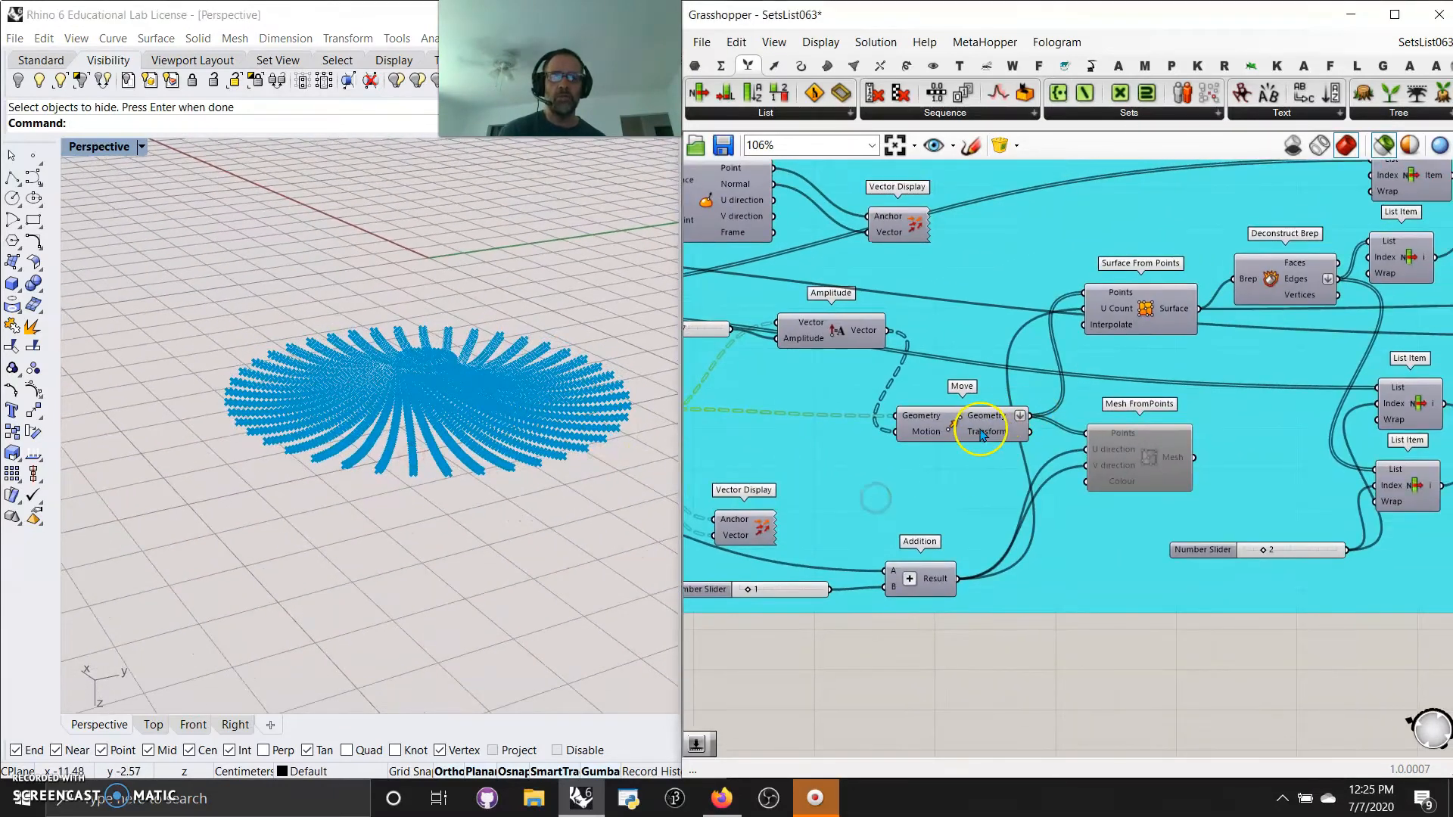
pyautogui.click(1148, 314)
pyautogui.moveTo(872, 411); pyautogui.dragTo(905, 431, button='right')
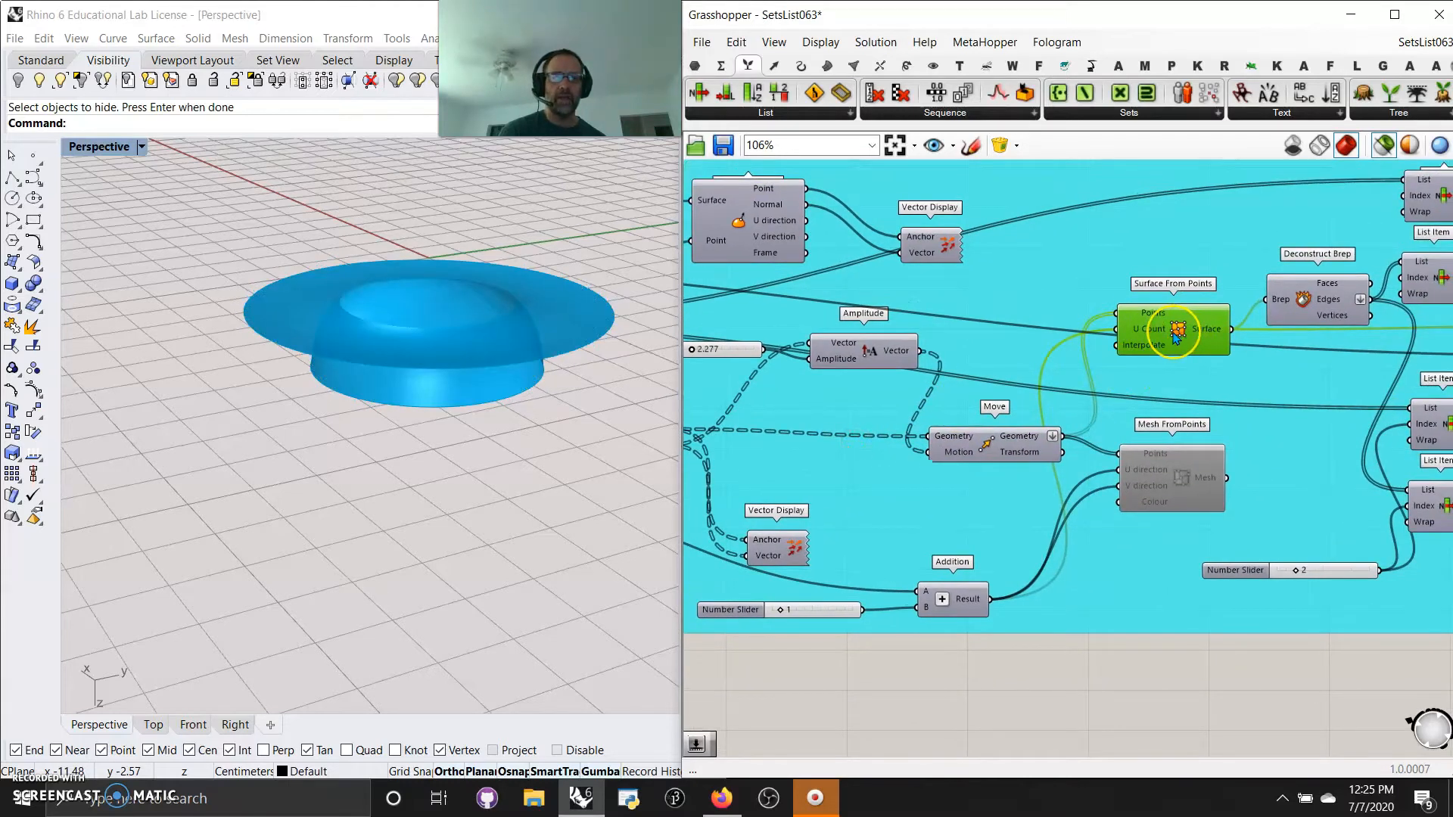
# Step: Preview the original Isotrim surface together with the Surface From Points result and compare both from below
pyautogui.moveTo(757, 523); pyautogui.dragTo(1078, 466, button='right')
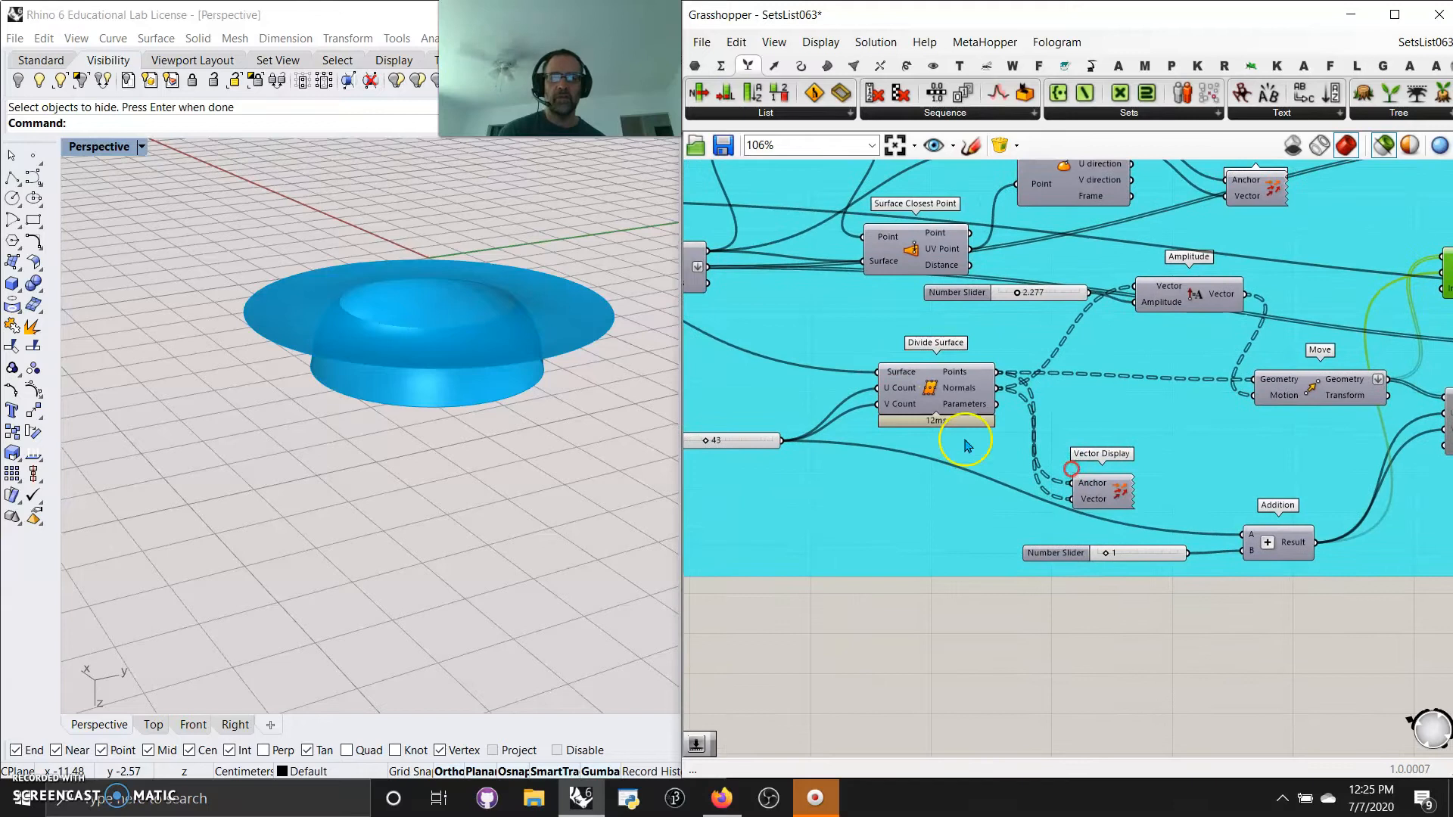
pyautogui.click(940, 397)
pyautogui.moveTo(1178, 406); pyautogui.dragTo(866, 421, button='right')
pyautogui.moveTo(767, 421); pyautogui.dragTo(963, 422, button='right')
pyautogui.click(791, 340)
pyautogui.moveTo(985, 521); pyautogui.dragTo(406, 529, button='right')
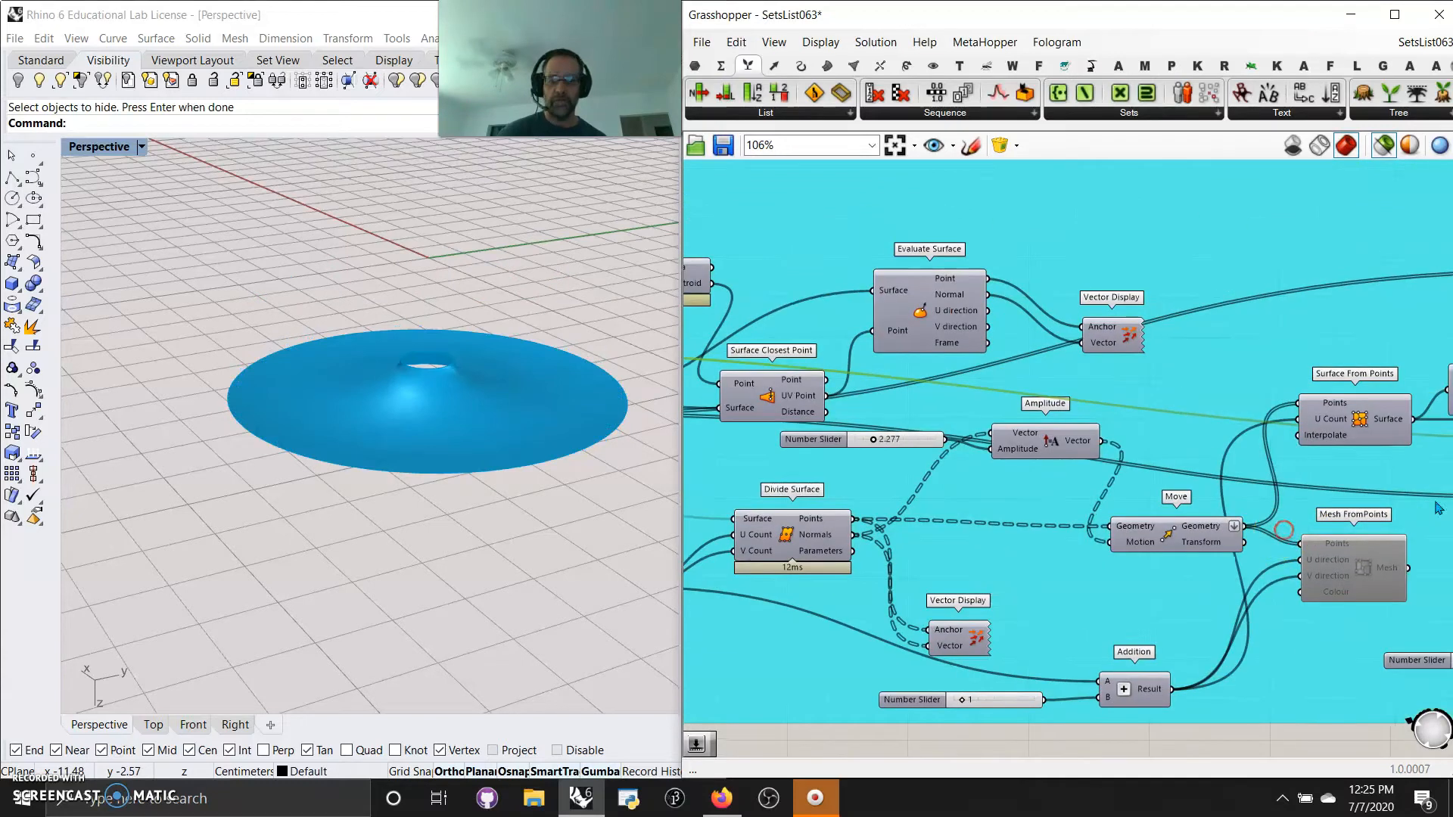
pyautogui.click(1262, 475)
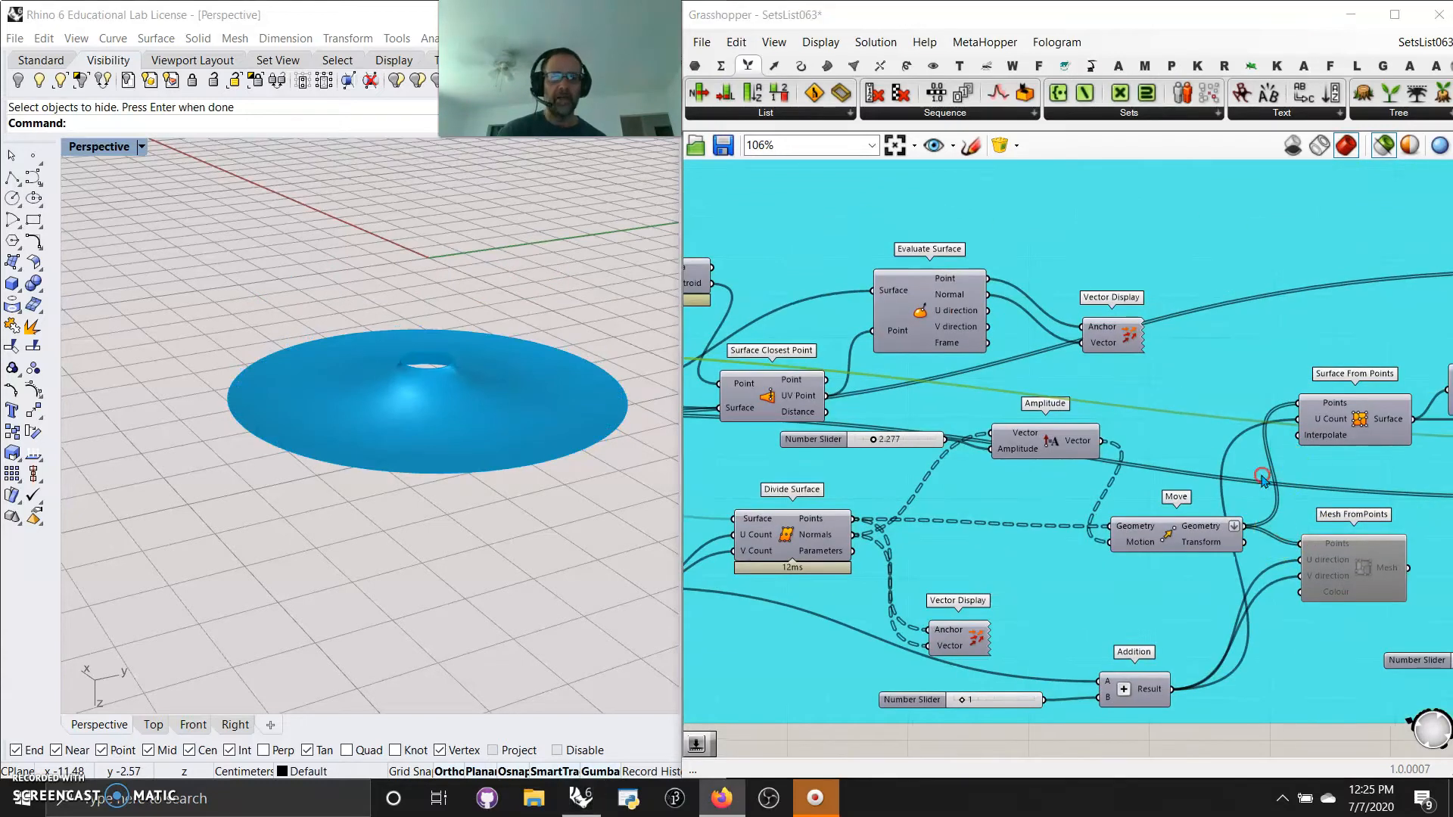
pyautogui.click(1369, 433)
pyautogui.moveTo(469, 484); pyautogui.dragTo(379, 367, button='right')
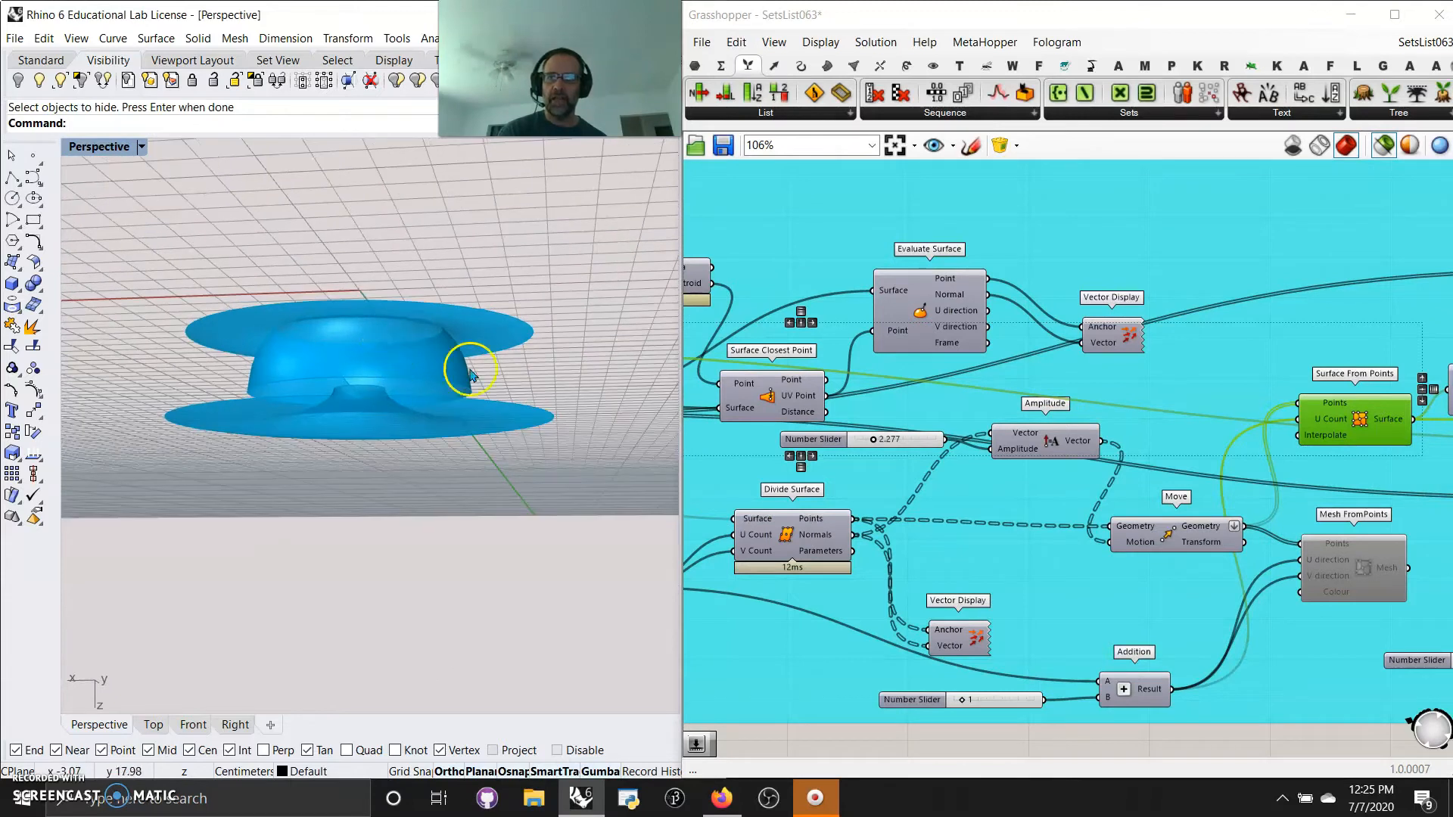
# Step: Examine the Deconstruct Brep edges of the offset surface and preview the List Item edges feeding the upper Loft
pyautogui.moveTo(1201, 451); pyautogui.dragTo(682, 381, button='right')
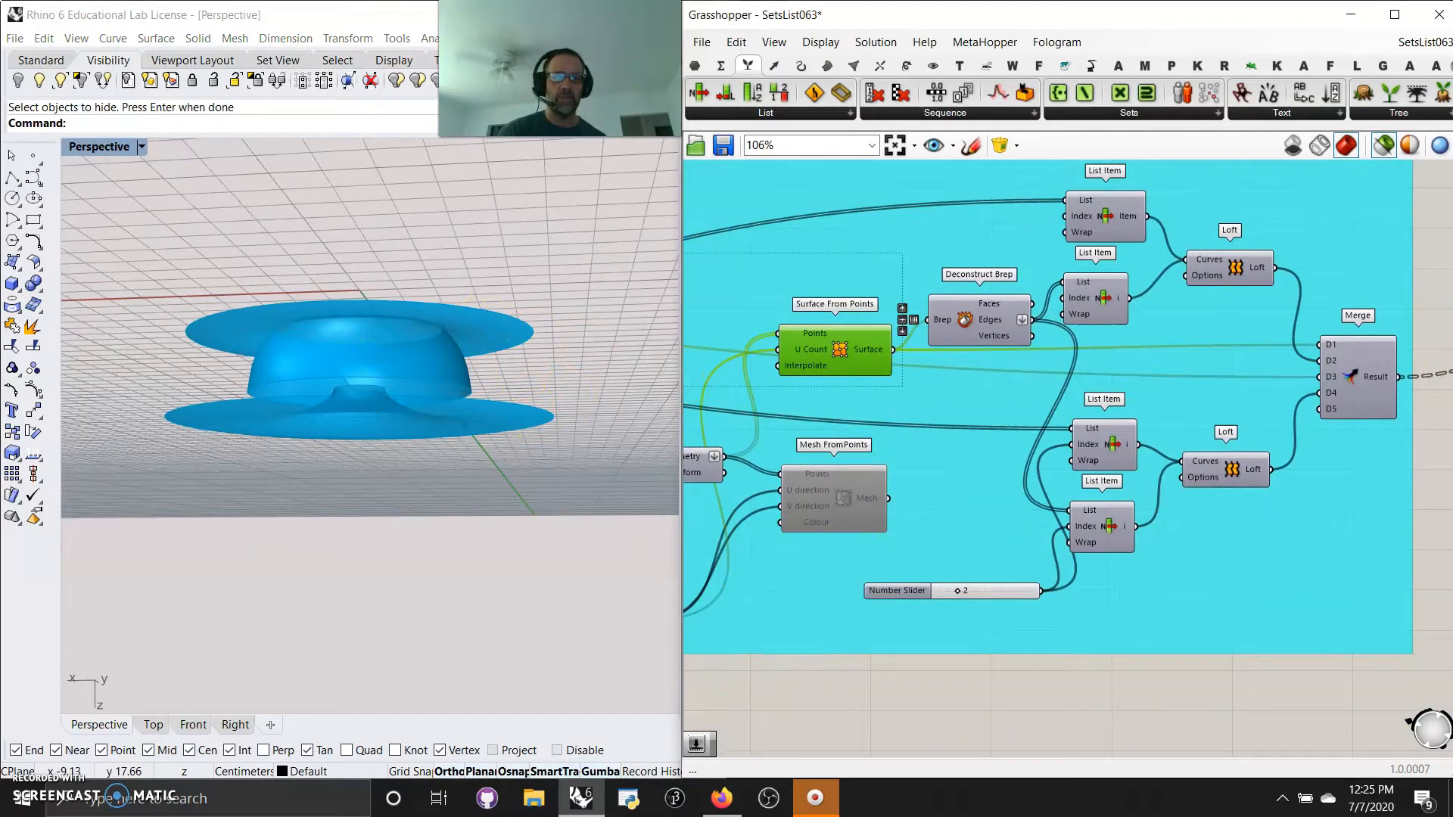
pyautogui.click(1008, 339)
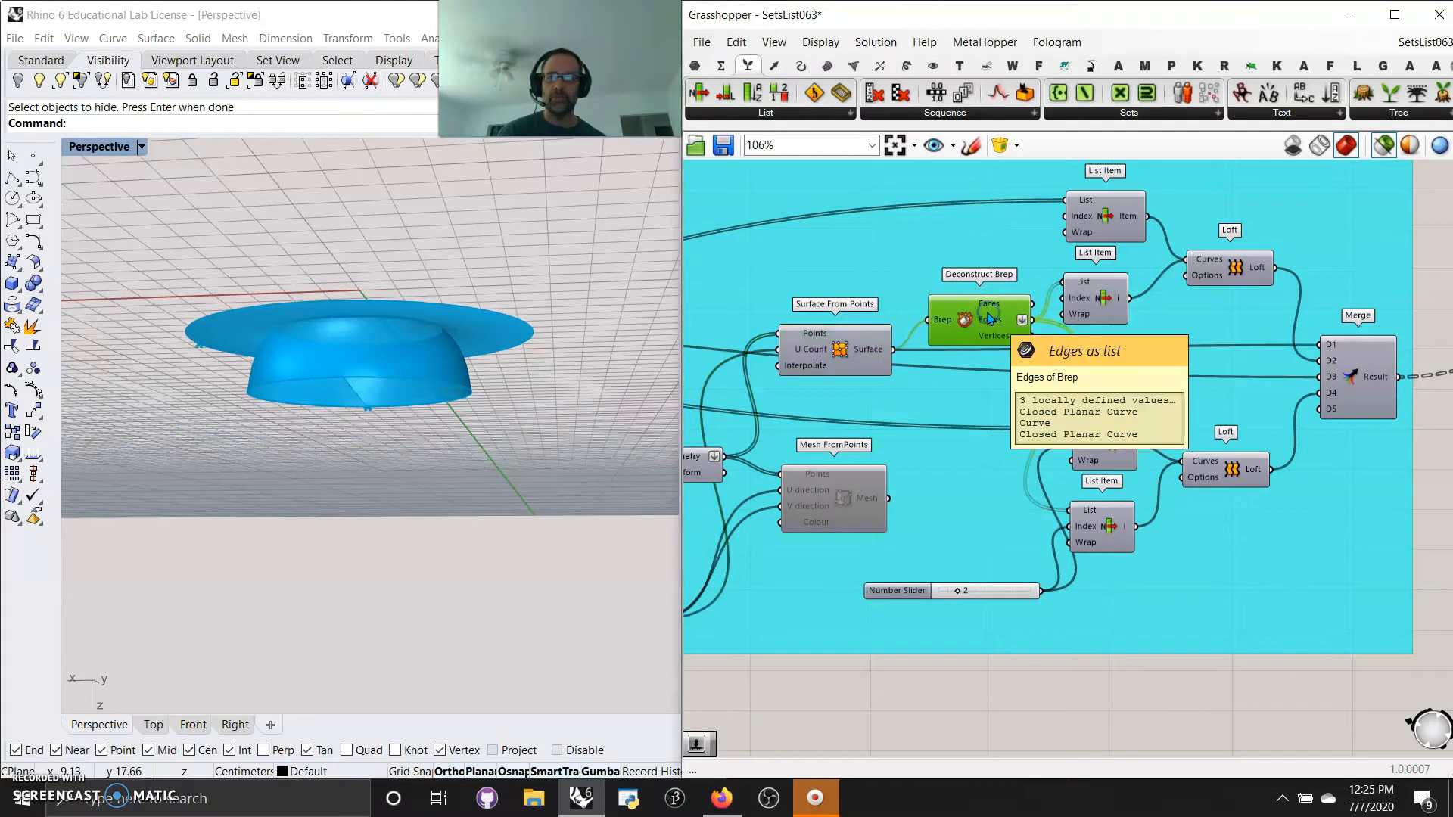
pyautogui.moveTo(978, 435); pyautogui.dragTo(893, 344, button='right')
pyautogui.click(936, 384)
pyautogui.click(1101, 300)
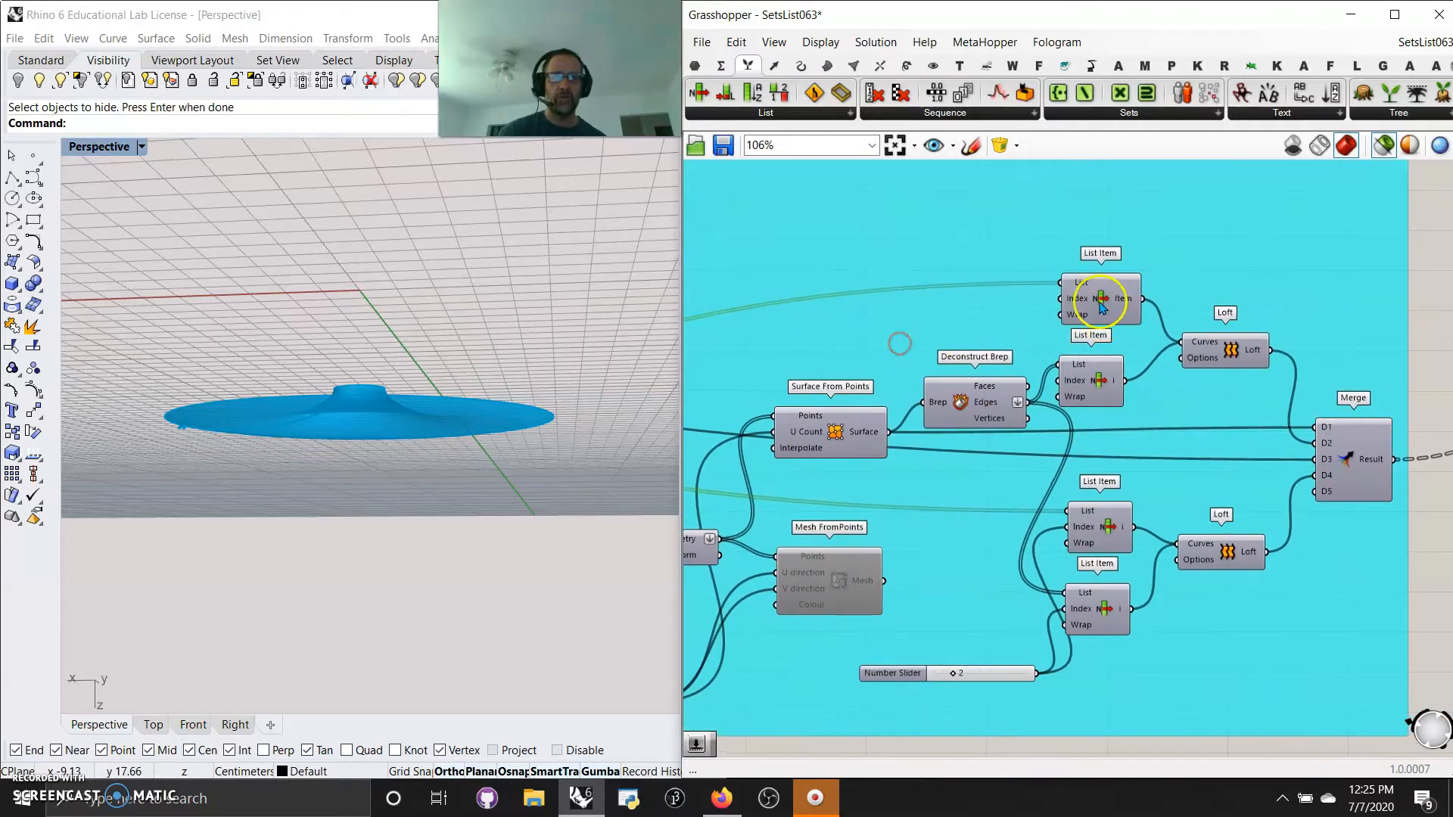
pyautogui.click(1099, 388)
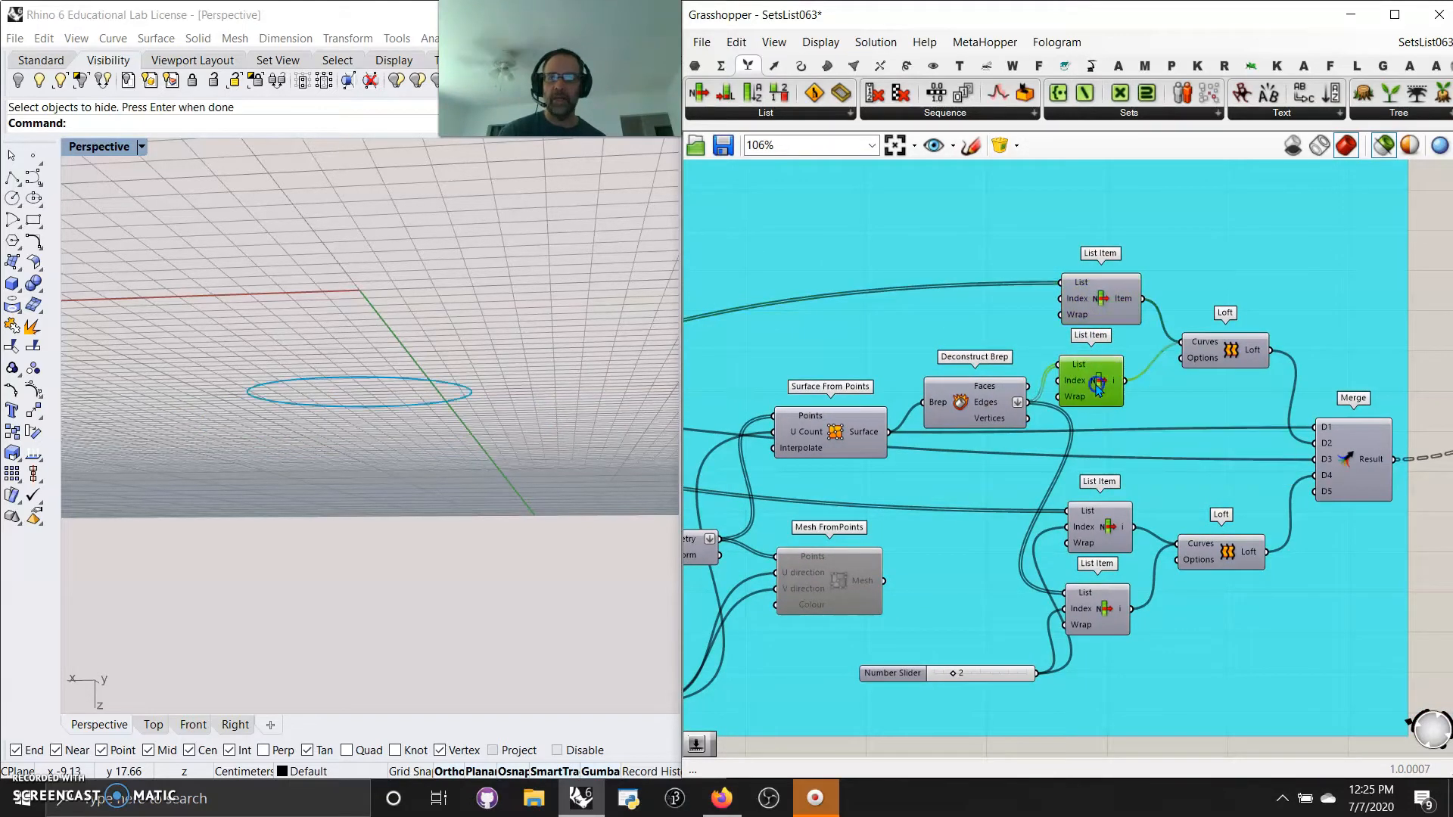
# Step: Preview the upper Loft, the two lower List Item edges, and the lower Loft one after another
pyautogui.click(1222, 355)
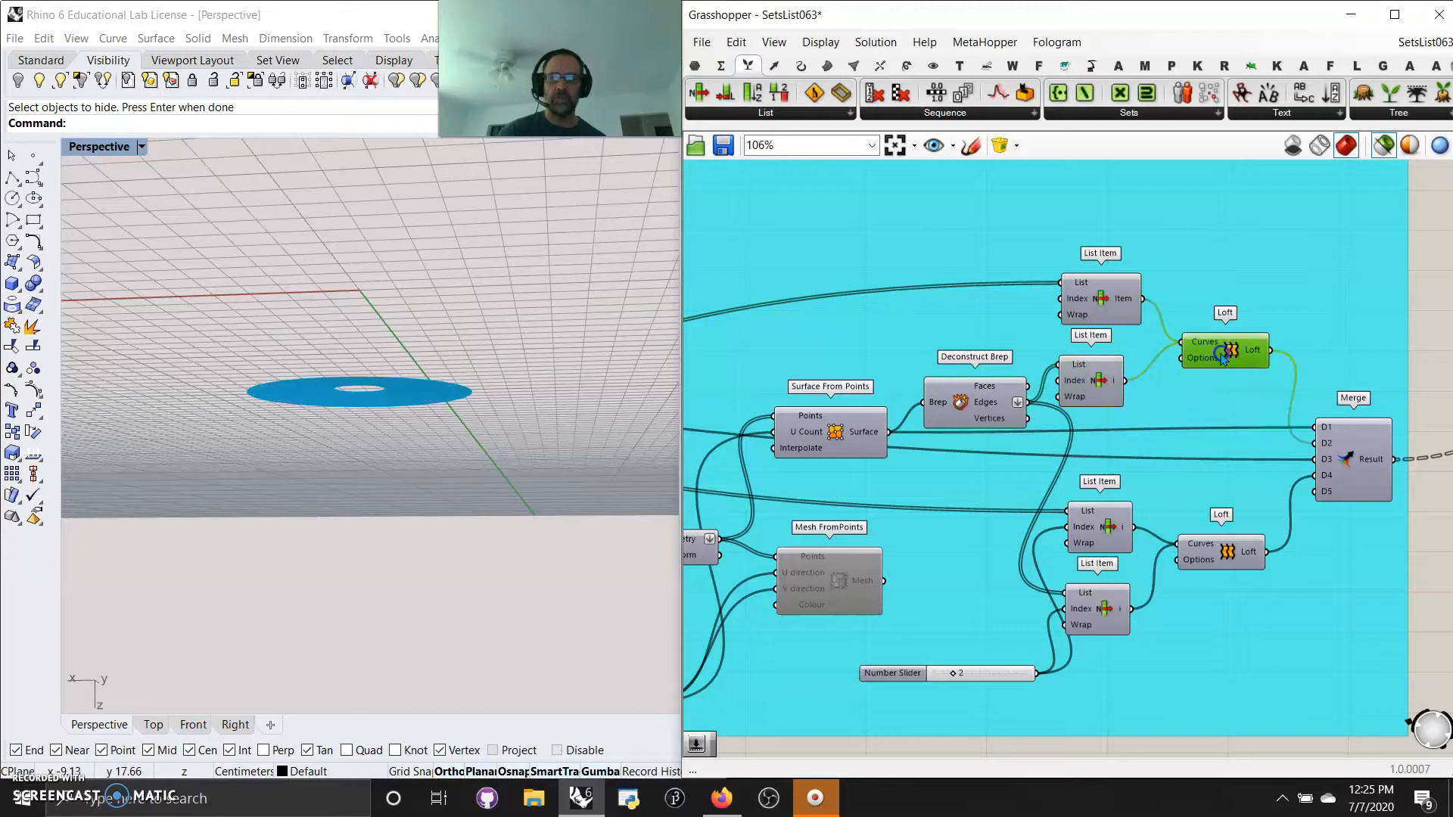
pyautogui.click(1105, 529)
pyautogui.click(1112, 609)
pyautogui.click(1223, 564)
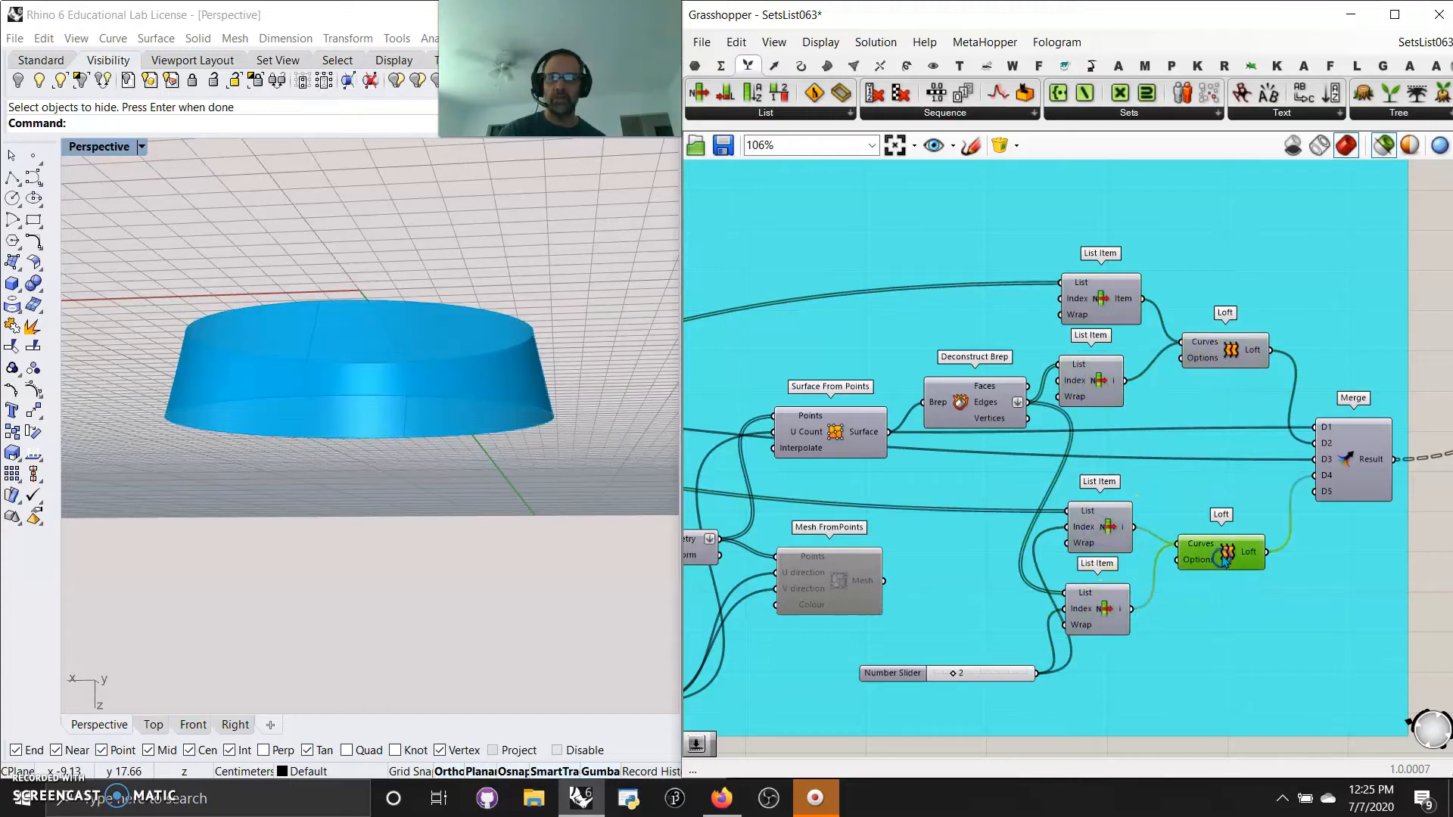
# Step: Select the Merge component, preview the combined surfaces from above, and follow its result to Explode Tree
pyautogui.click(1338, 460)
pyautogui.moveTo(383, 360); pyautogui.dragTo(390, 449, button='right')
pyautogui.moveTo(1371, 505); pyautogui.dragTo(959, 541, button='right')
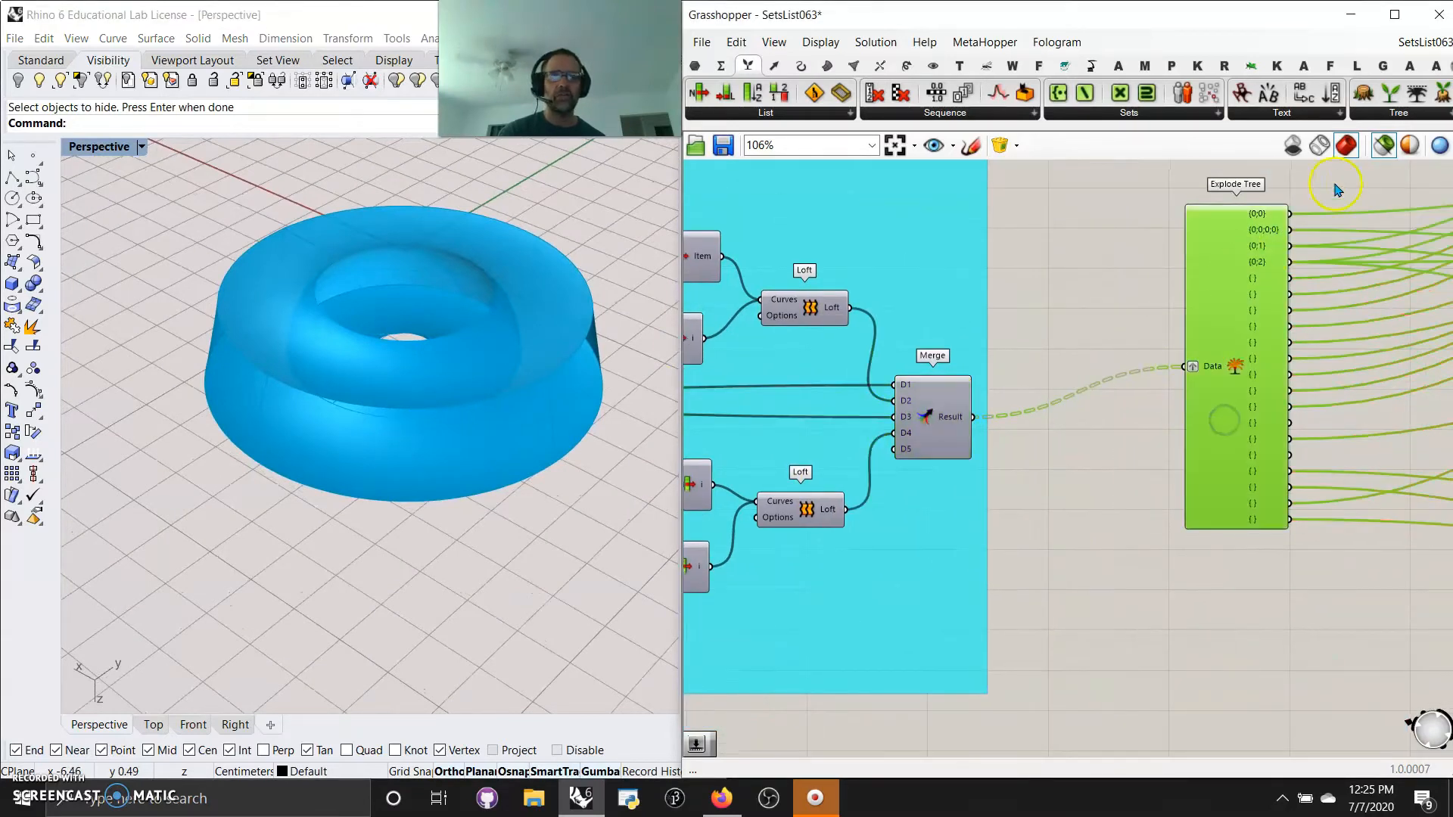
# Step: Switch the Grasshopper preview to wireframe, set the Perspective viewport to Rendered display, and inspect the bowl
pyautogui.click(1317, 147)
pyautogui.click(102, 148)
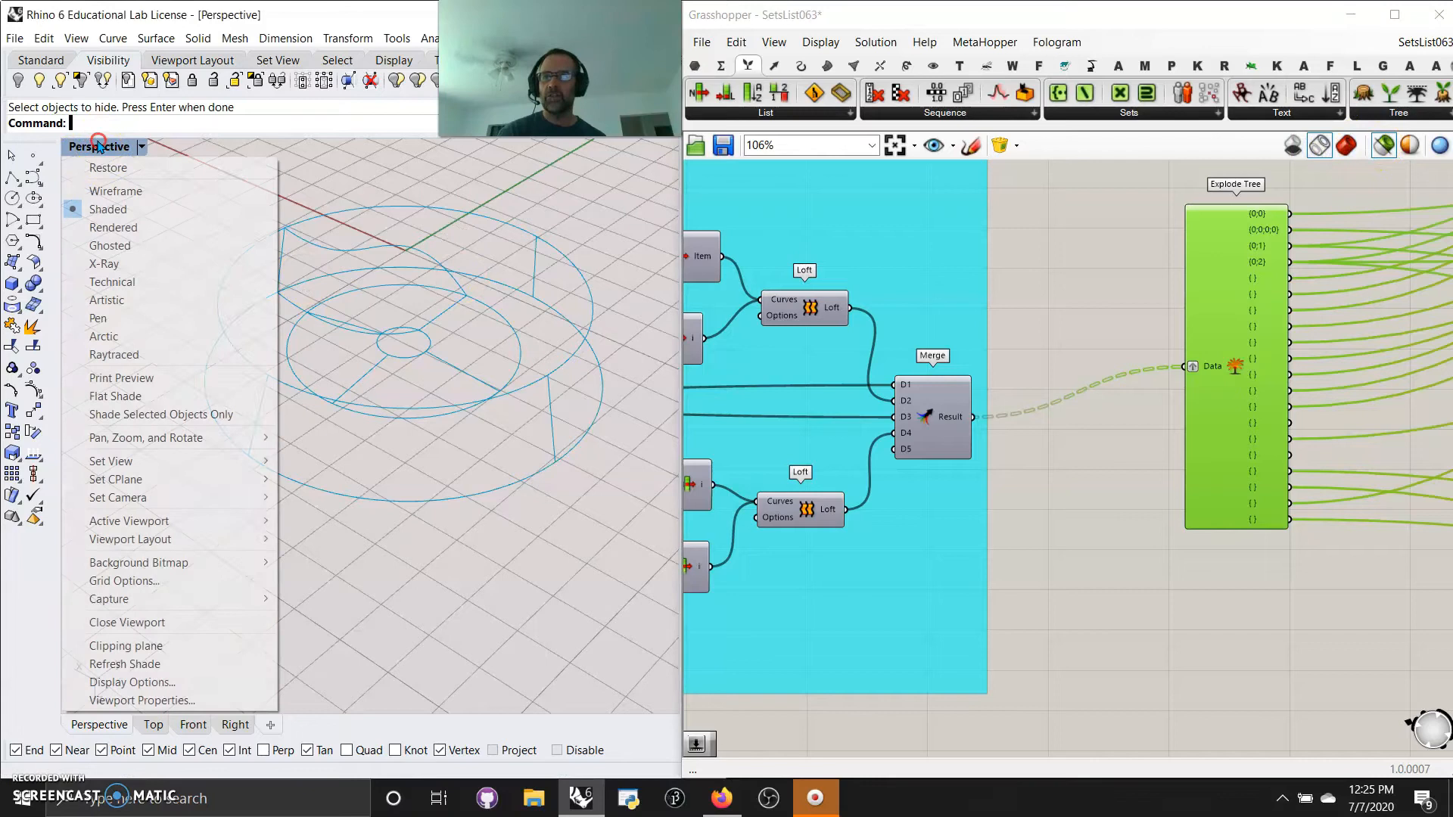
pyautogui.click(106, 208)
pyautogui.moveTo(513, 377); pyautogui.dragTo(440, 513, button='right')
pyautogui.click(464, 532)
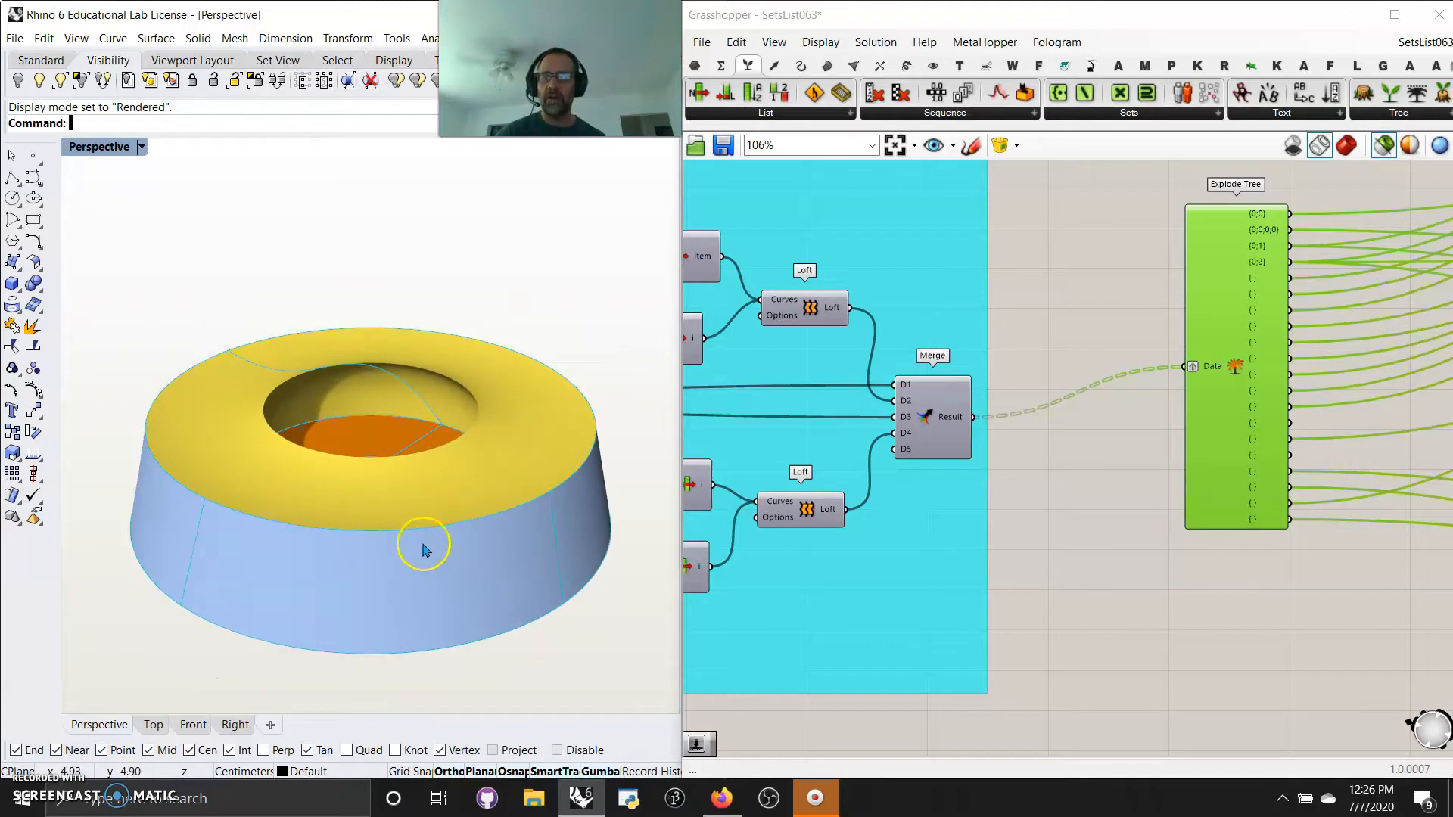
pyautogui.moveTo(380, 578)
pyautogui.mouseDown(button='right')
pyautogui.moveTo(389, 462)
pyautogui.moveTo(363, 389)
pyautogui.moveTo(393, 512)
pyautogui.moveTo(371, 581)
pyautogui.mouseUp(button='right')
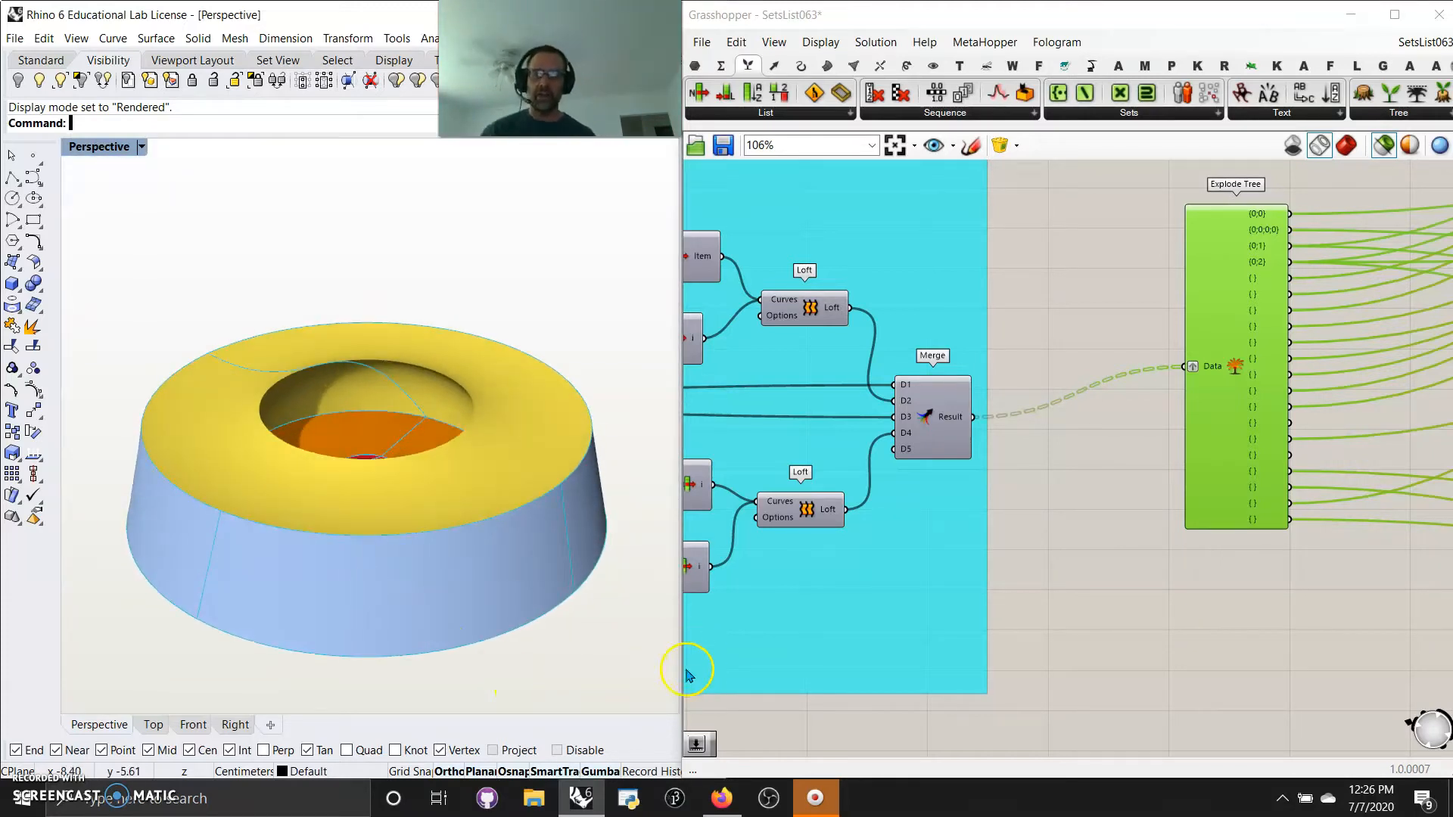
# Step: Set the Cull Nth frequency slider to 3 and inspect the resulting bowl shape
pyautogui.moveTo(679, 646)
pyautogui.mouseDown()
pyautogui.moveTo(713, 638)
pyautogui.moveTo(681, 631)
pyautogui.mouseUp()
pyautogui.moveTo(805, 632); pyautogui.dragTo(1333, 580, button='right')
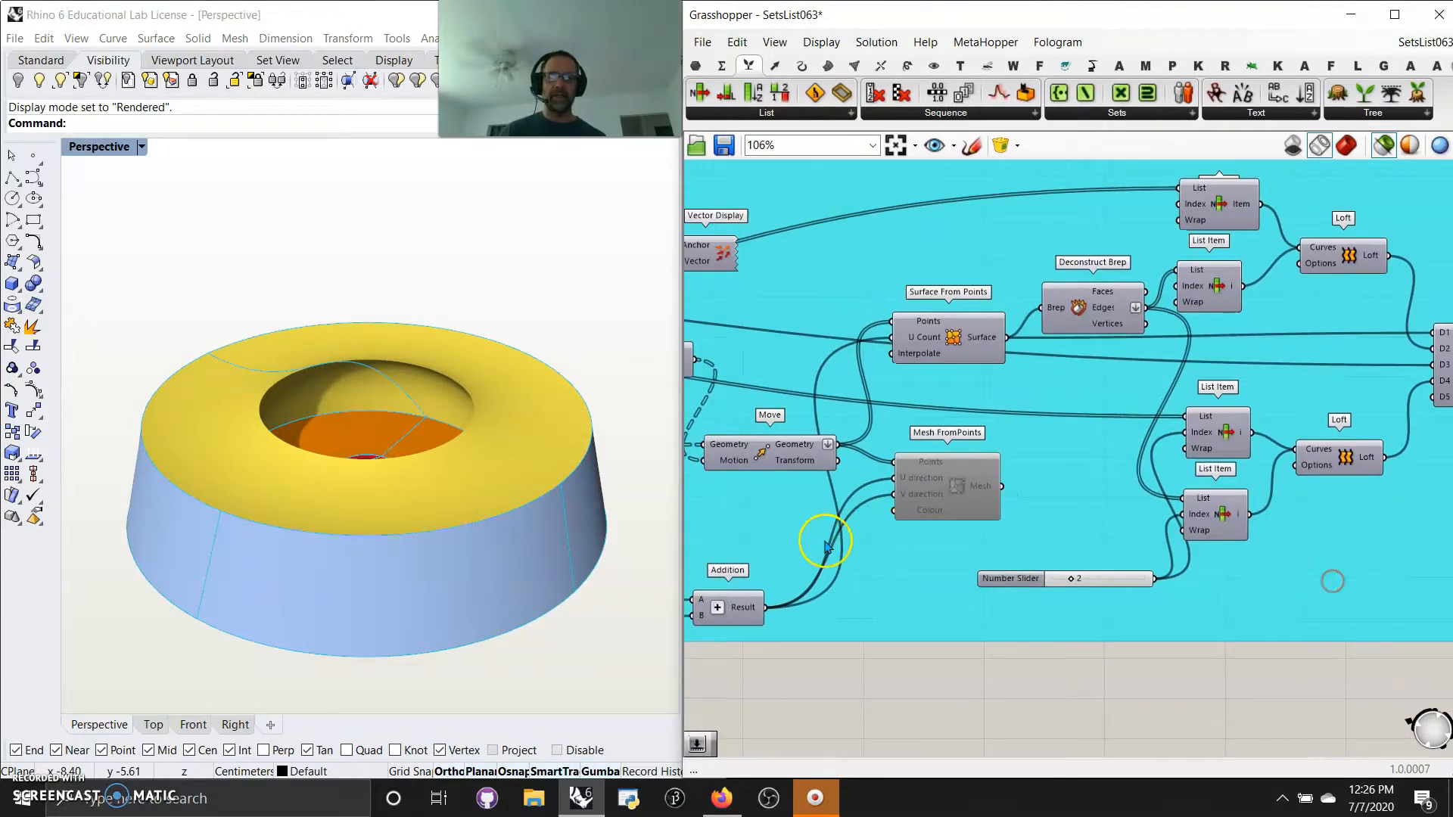
pyautogui.moveTo(840, 552); pyautogui.dragTo(1134, 590, button='right')
pyautogui.scroll(-3, 993, 574)
pyautogui.scroll(-2, 990, 566)
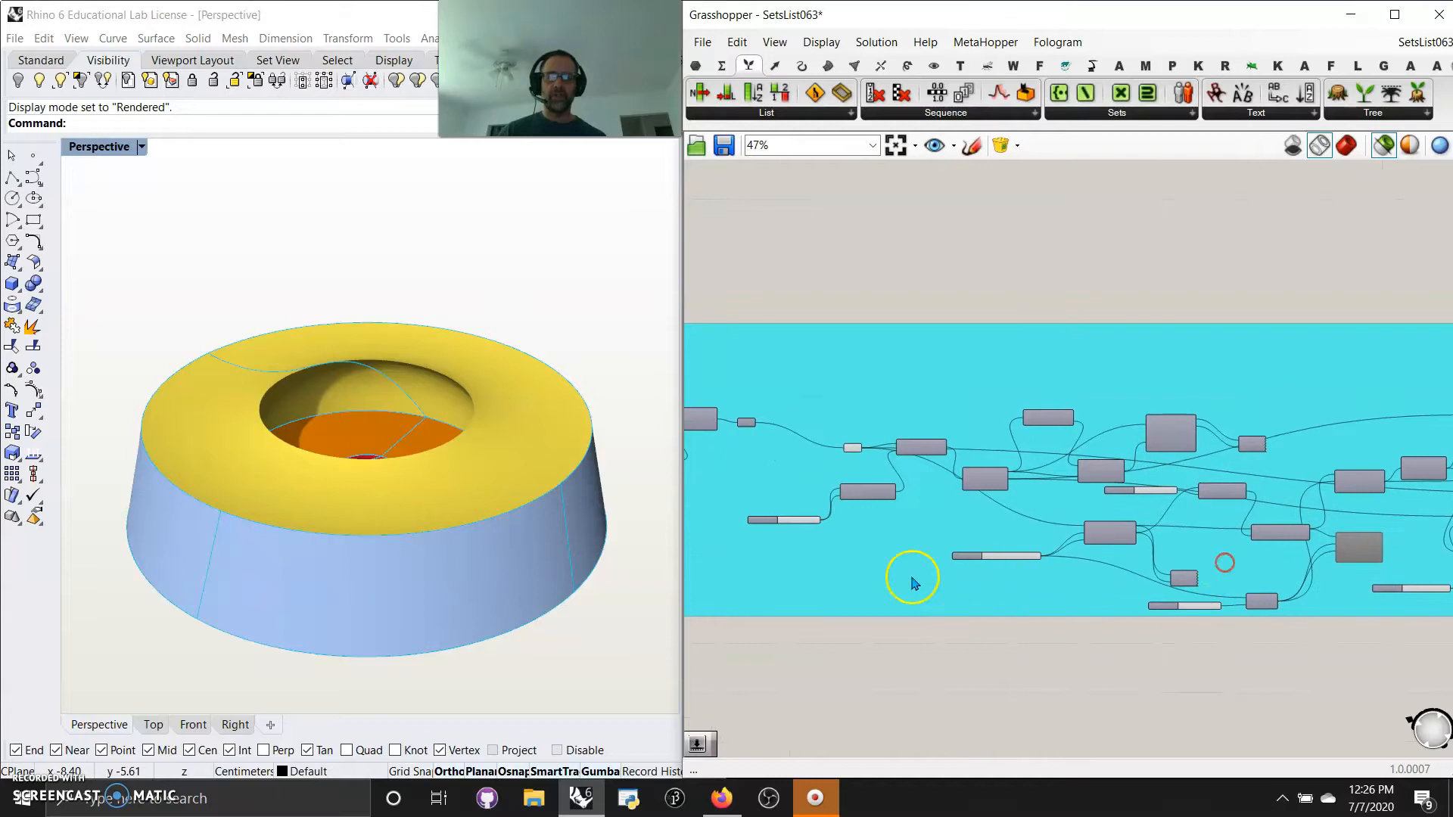
pyautogui.moveTo(911, 575); pyautogui.dragTo(1115, 593, button='right')
pyautogui.moveTo(875, 611); pyautogui.dragTo(1098, 609, button='right')
pyautogui.scroll(1, 810, 391)
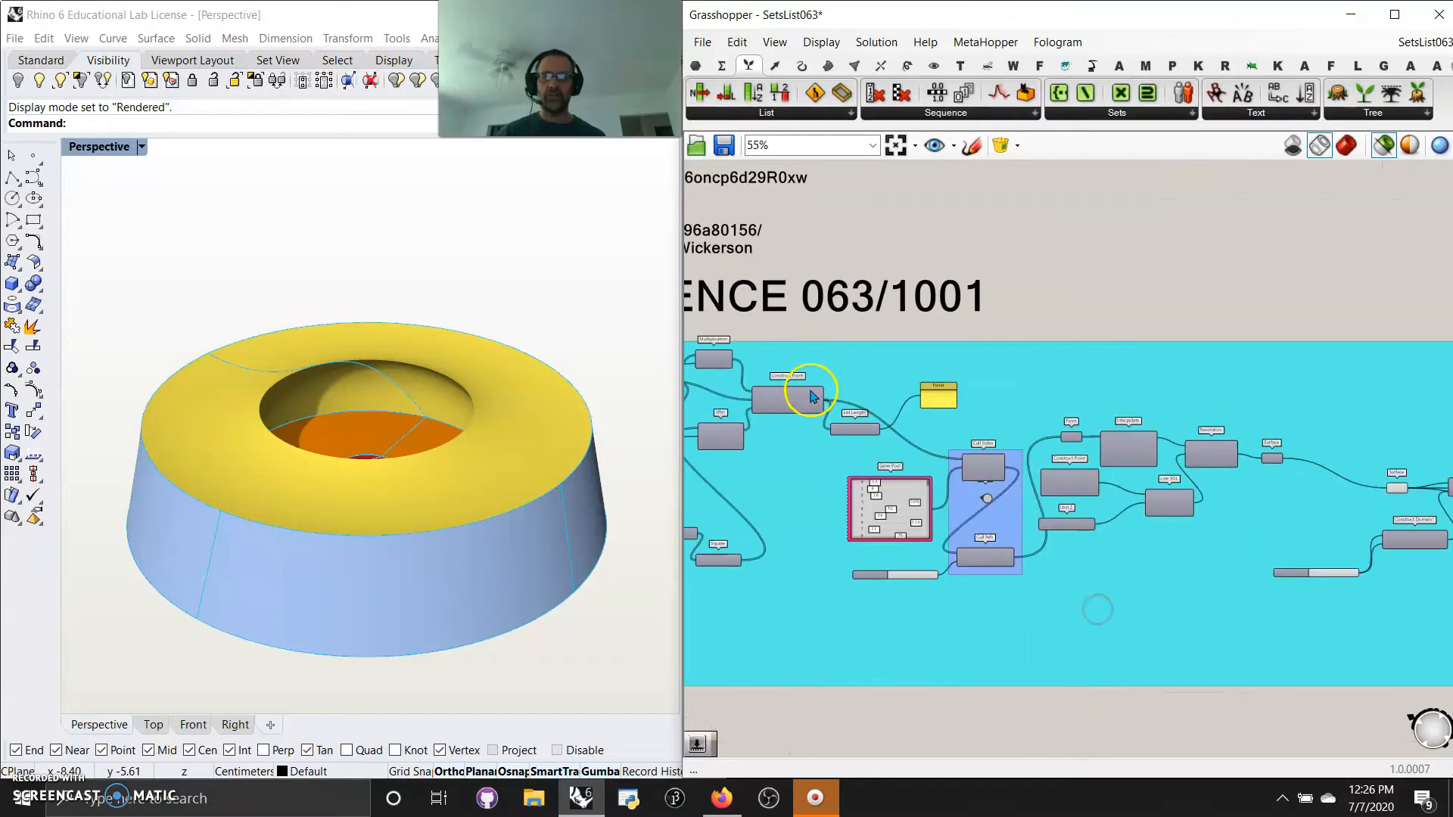
pyautogui.scroll(3, 908, 562)
pyautogui.moveTo(910, 678); pyautogui.dragTo(1019, 581, button='right')
pyautogui.scroll(2, 1052, 504)
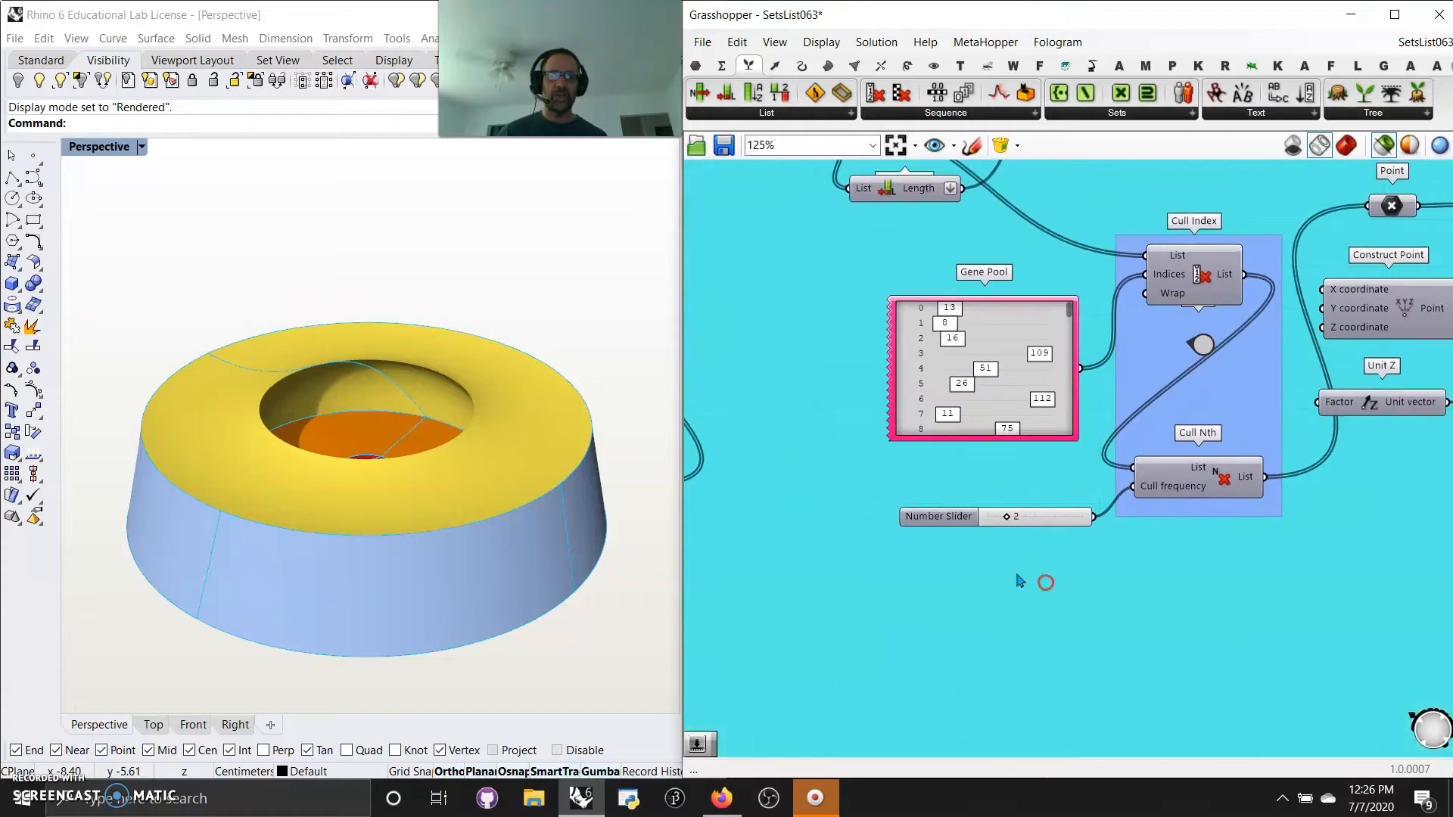
pyautogui.moveTo(1008, 519); pyautogui.dragTo(1017, 522)
pyautogui.moveTo(356, 399); pyautogui.dragTo(321, 578, button='right')
# Step: Raise the Cull Nth frequency to 4 and onward to 6, inspecting the bowl variation after each change
pyautogui.click(1011, 519)
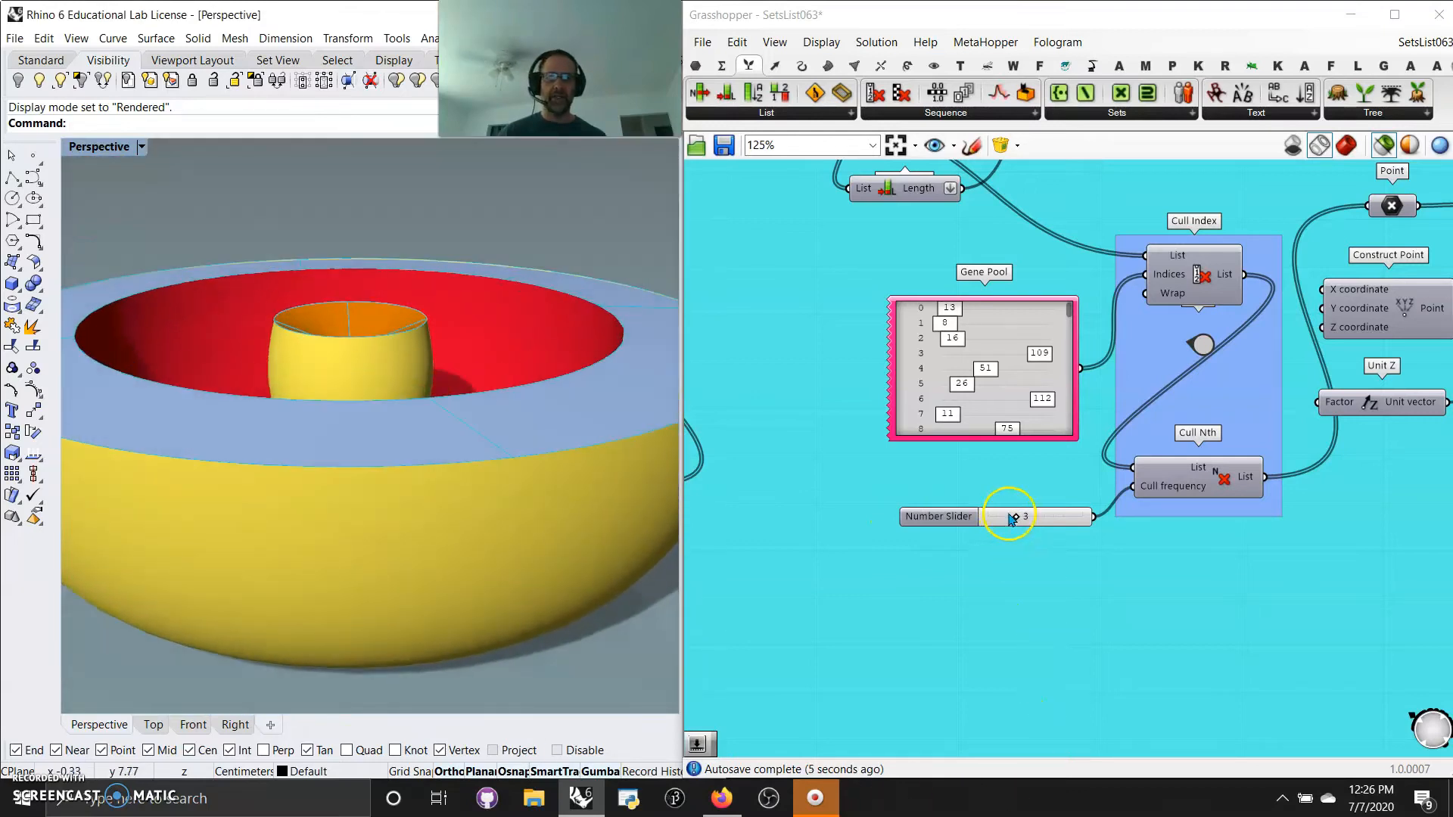
pyautogui.moveTo(1016, 521); pyautogui.dragTo(1025, 519)
pyautogui.moveTo(356, 519); pyautogui.dragTo(450, 234, button='right')
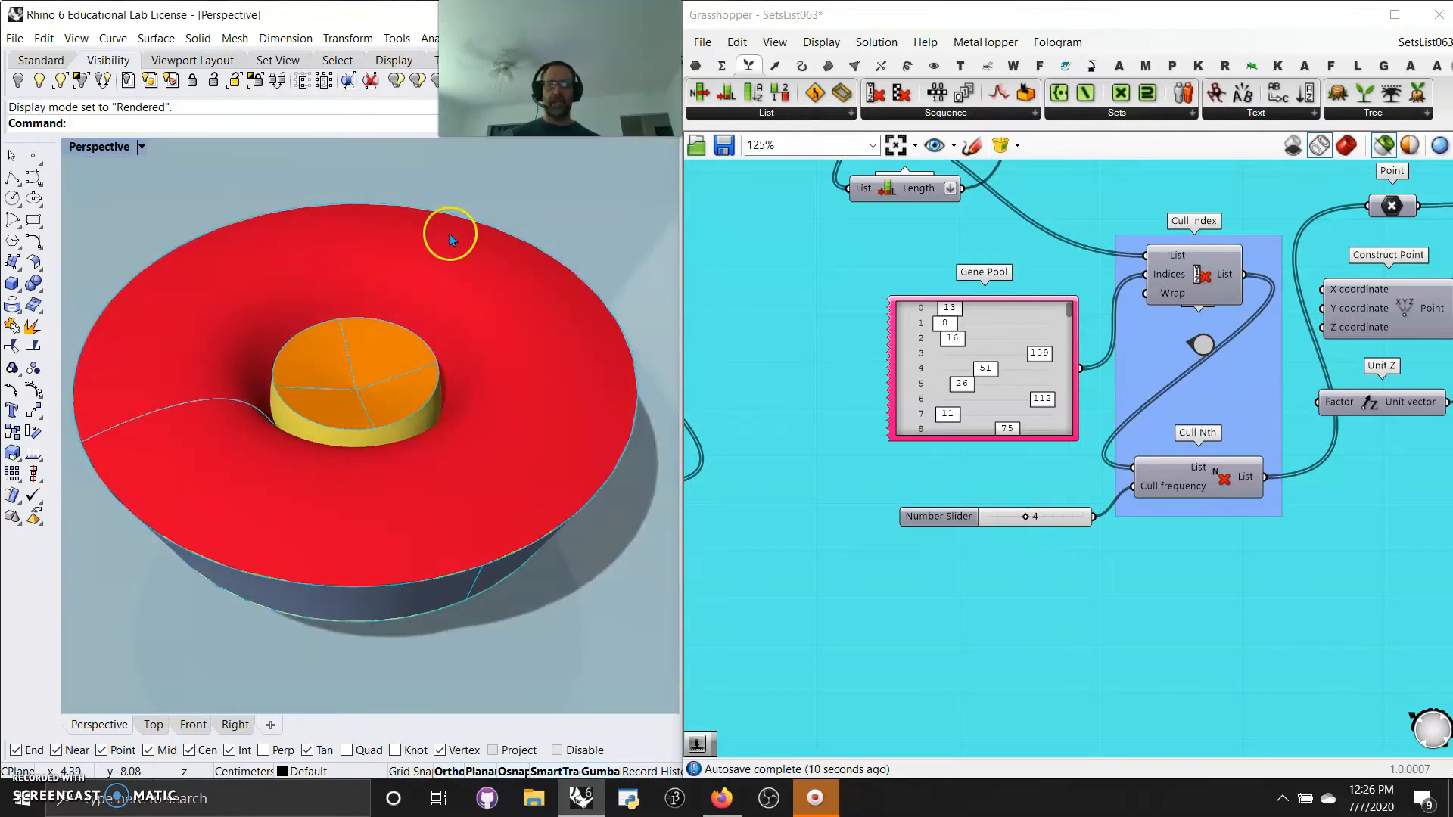
pyautogui.click(1027, 523)
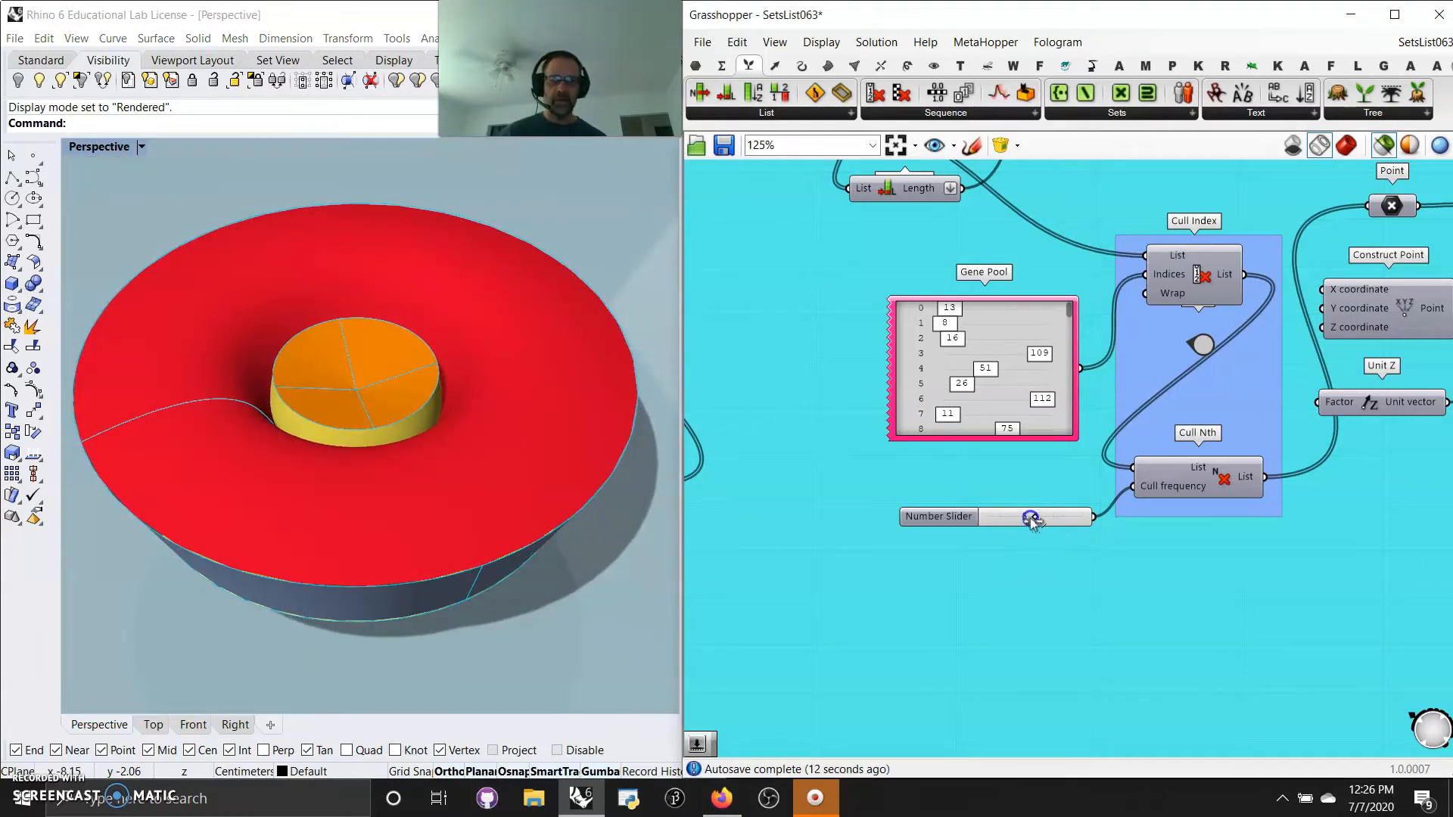
pyautogui.moveTo(1031, 521); pyautogui.dragTo(1034, 517)
pyautogui.moveTo(480, 480); pyautogui.dragTo(535, 462, button='right')
pyautogui.moveTo(1034, 523); pyautogui.dragTo(1042, 519)
pyautogui.moveTo(445, 493); pyautogui.dragTo(509, 478, button='right')
# Step: Try feeding Square directly from the Sine result, inspect the bowl, and restore the Power of E connection to Square
pyautogui.moveTo(778, 484); pyautogui.dragTo(1115, 544, button='right')
pyautogui.moveTo(909, 368); pyautogui.dragTo(1147, 418, button='right')
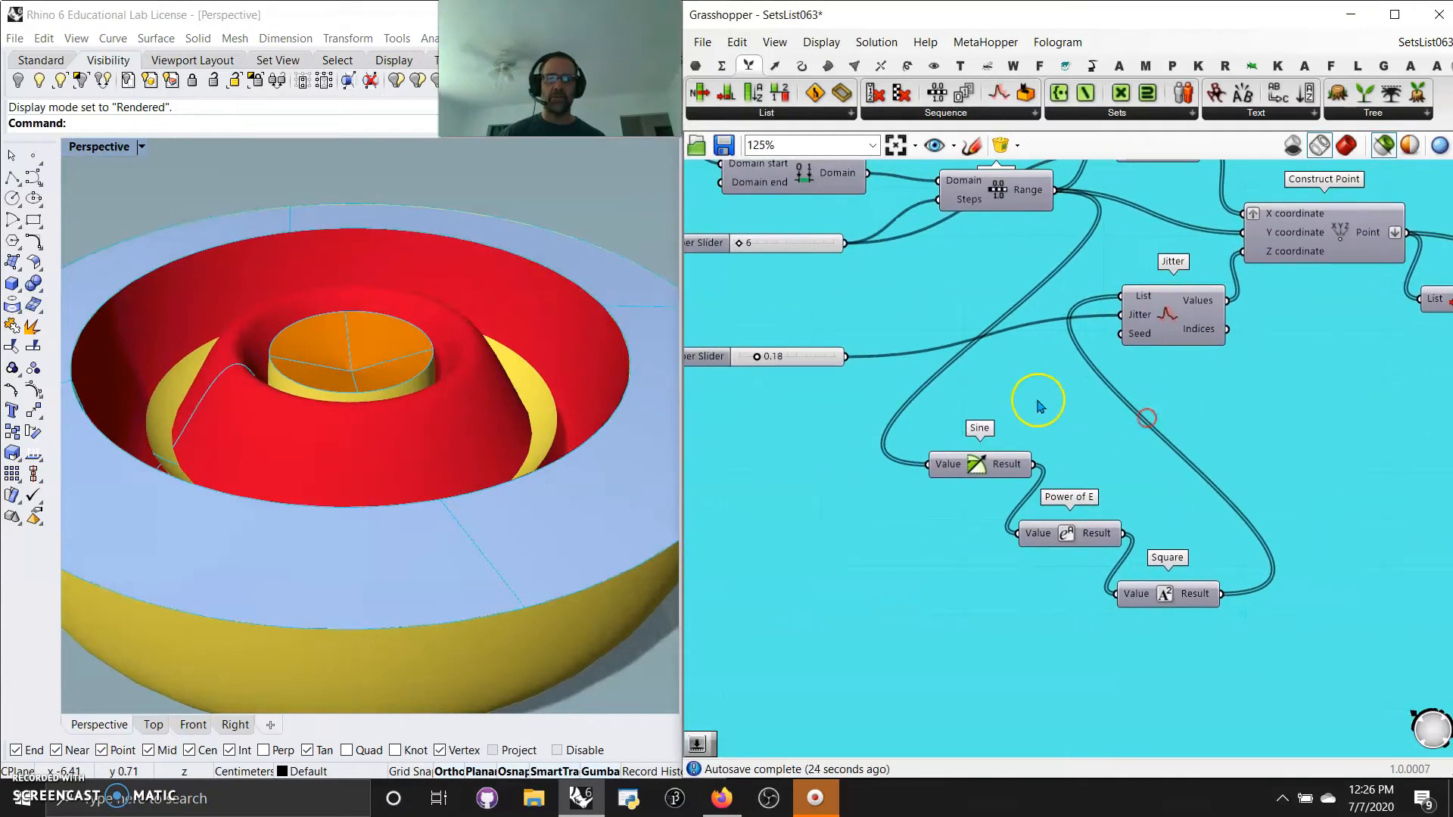
pyautogui.moveTo(1088, 558); pyautogui.dragTo(1117, 594)
pyautogui.moveTo(383, 448); pyautogui.dragTo(403, 510, button='right')
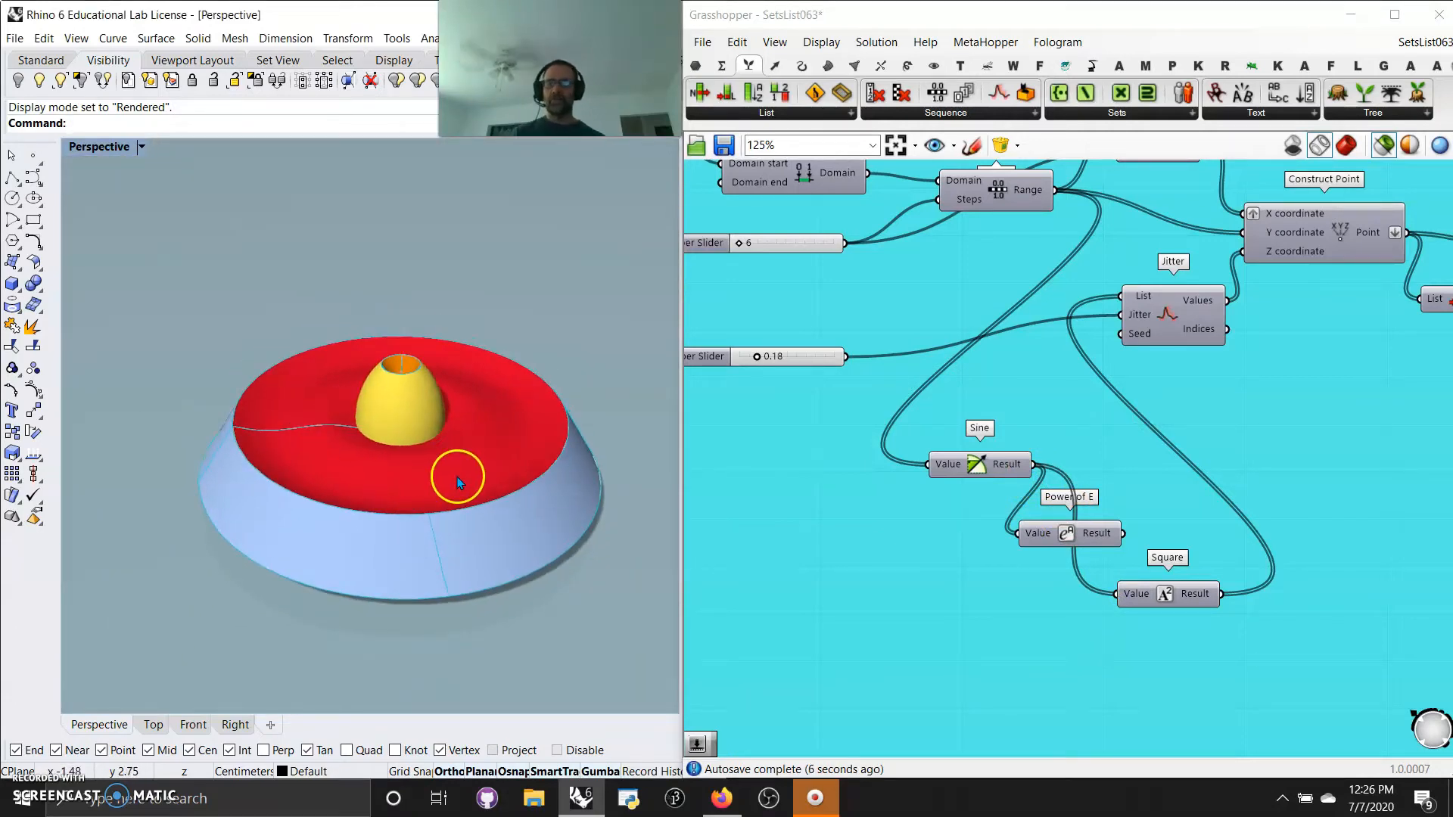
pyautogui.moveTo(509, 568); pyautogui.dragTo(487, 546, button='right')
pyautogui.scroll(4, 468, 490)
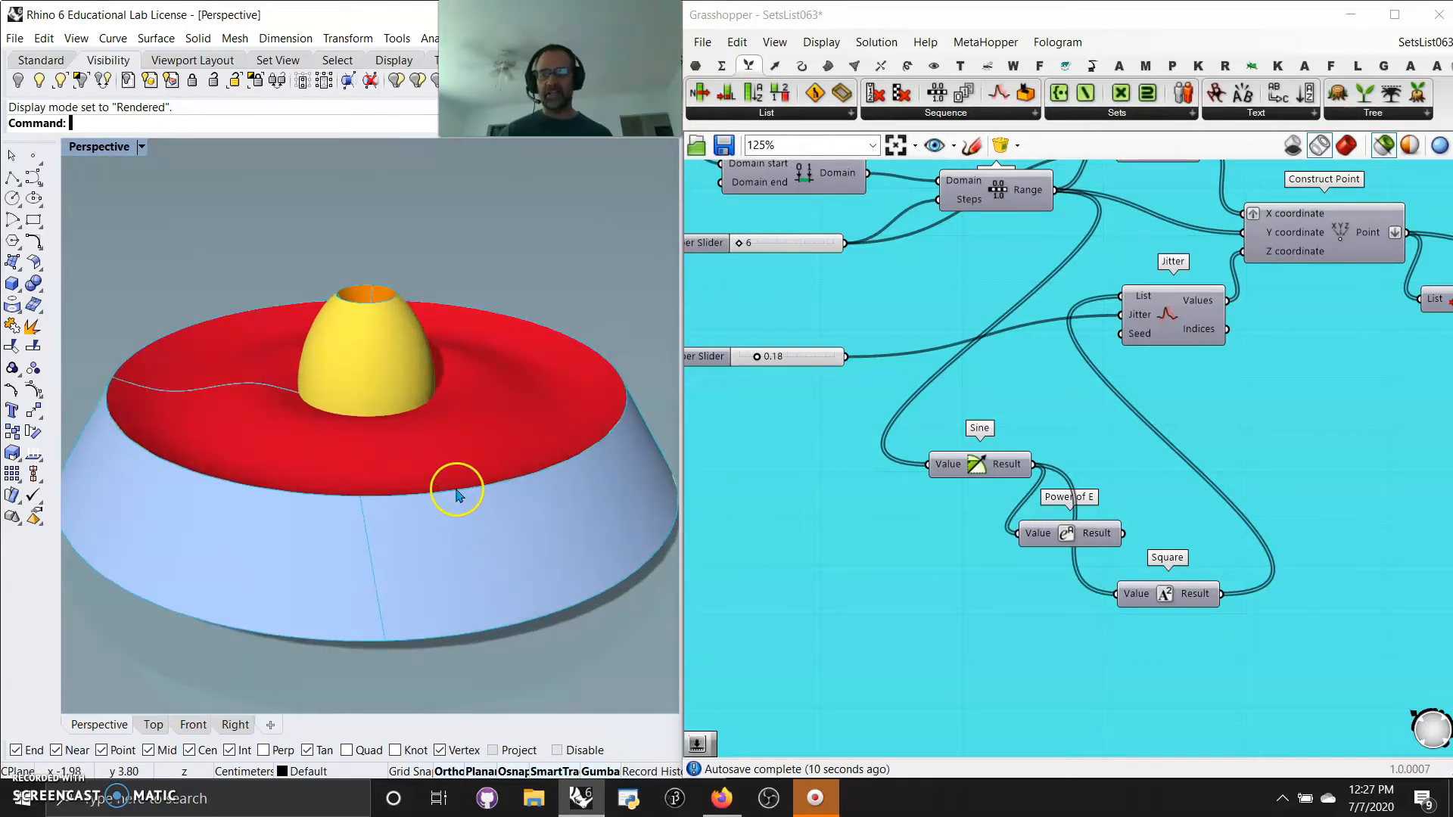
pyautogui.scroll(-2, 445, 504)
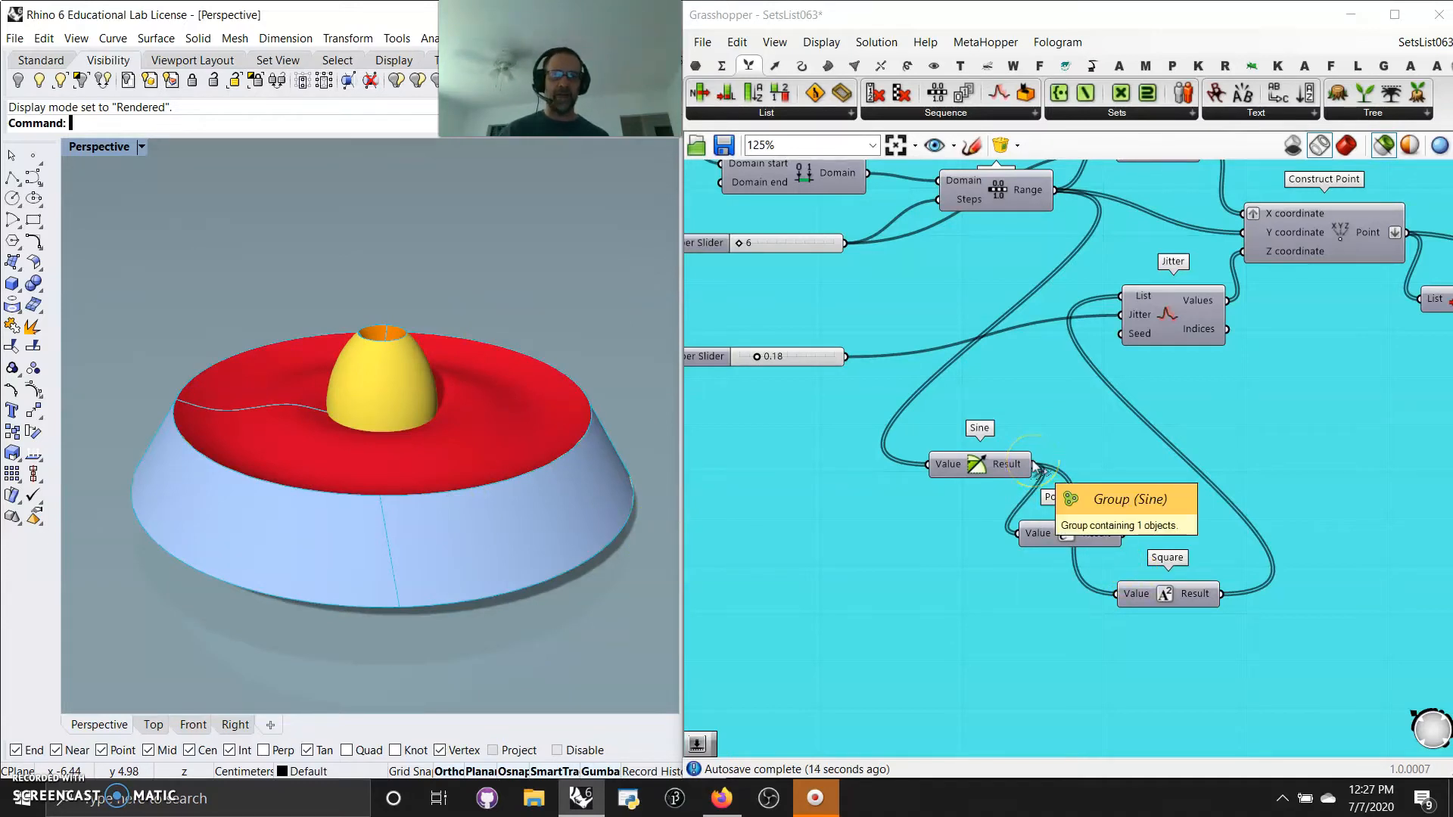
pyautogui.moveTo(1124, 532); pyautogui.dragTo(1125, 602)
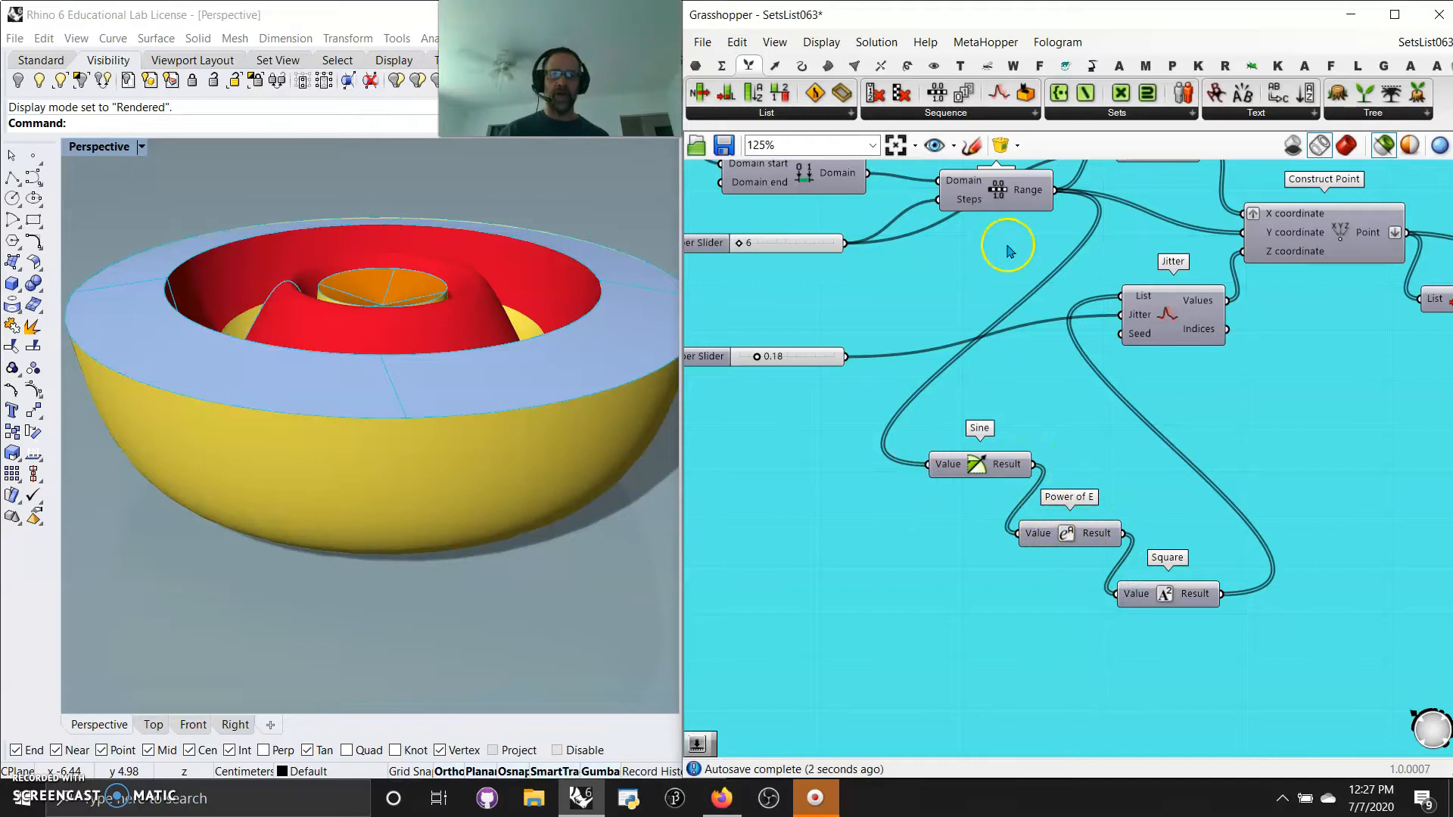
# Step: Connect the Range output directly to the Power of E value and to the Square value, and inspect the bowl
pyautogui.moveTo(1058, 195); pyautogui.dragTo(1029, 533)
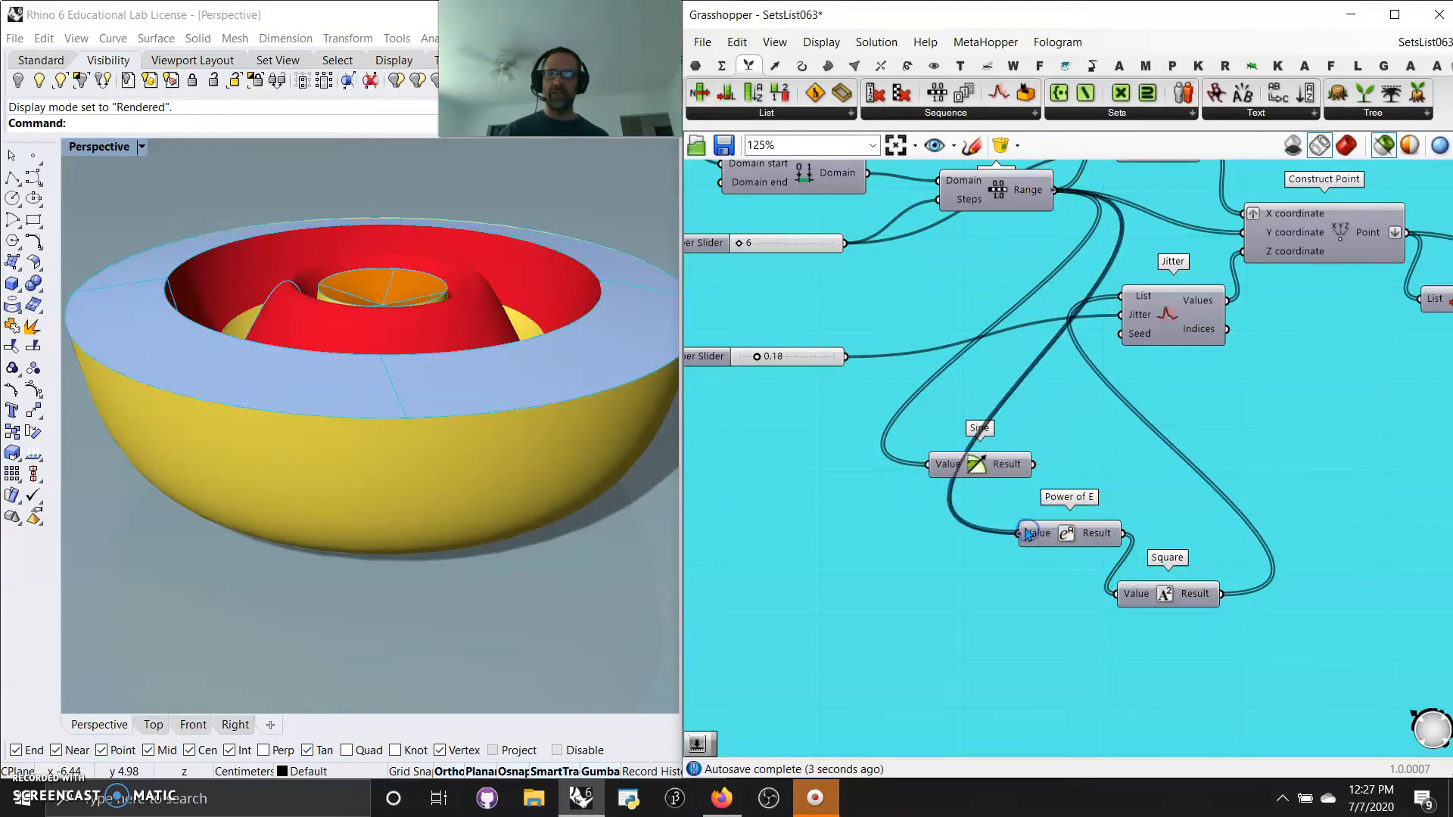
pyautogui.click(1013, 526)
pyautogui.moveTo(1056, 193); pyautogui.dragTo(1108, 606)
pyautogui.moveTo(438, 639); pyautogui.dragTo(401, 573, button='right')
# Step: Reconnect the Sine result to Power of E and feed the Power of E result into Jitter's List input
pyautogui.click(1009, 498)
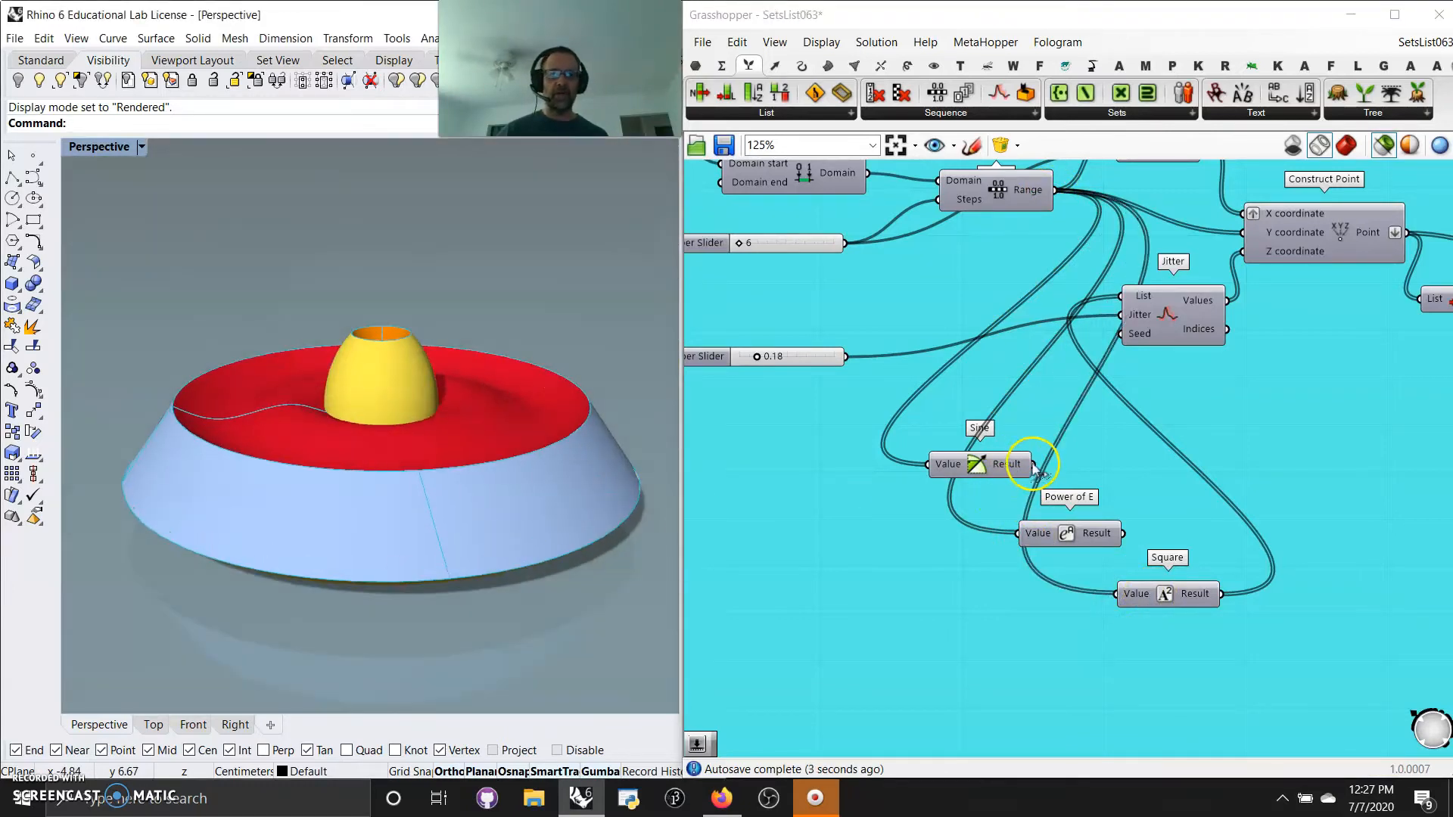
pyautogui.moveTo(1025, 519); pyautogui.dragTo(1026, 521)
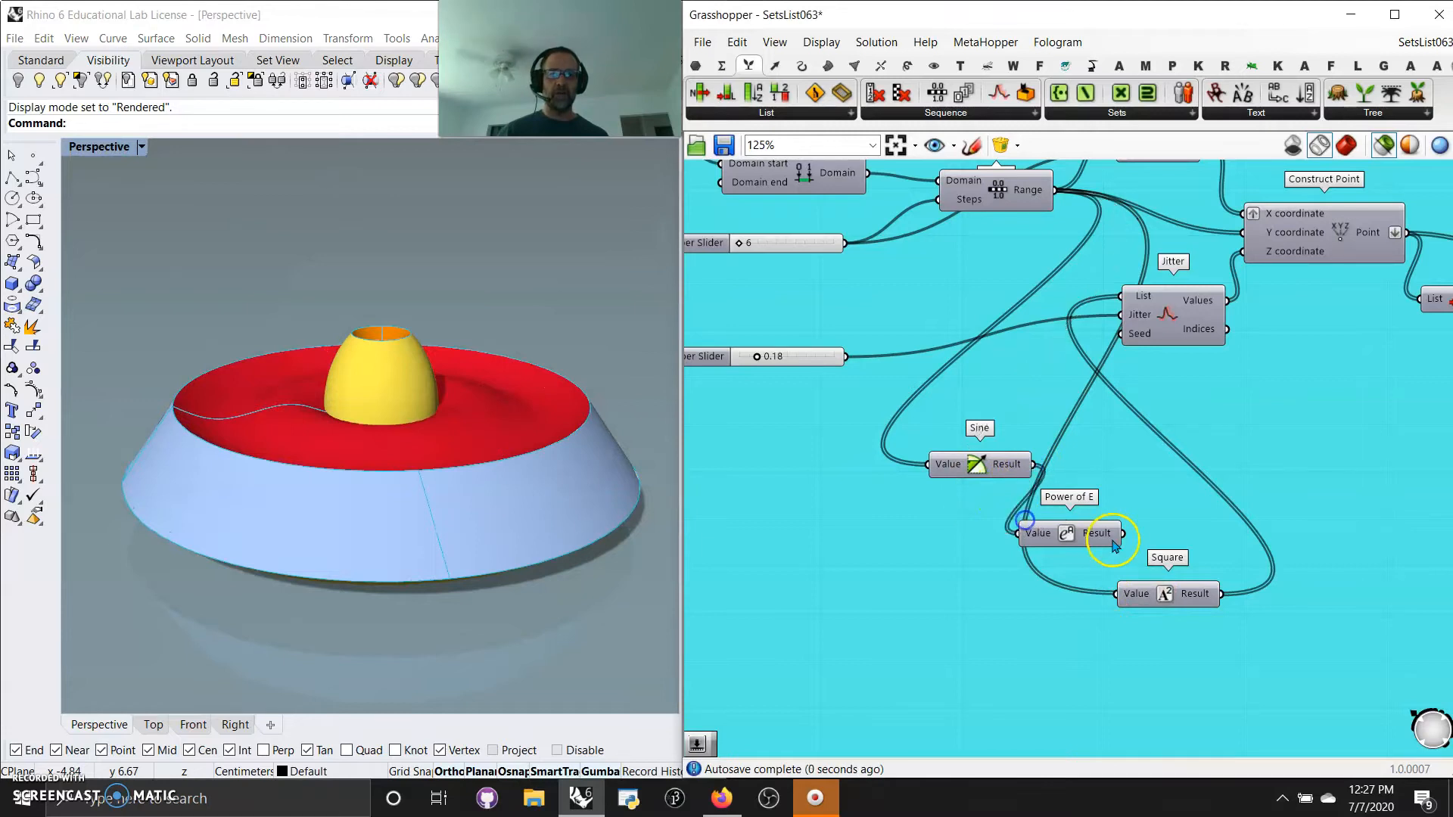
pyautogui.moveTo(1128, 572); pyautogui.dragTo(1113, 299)
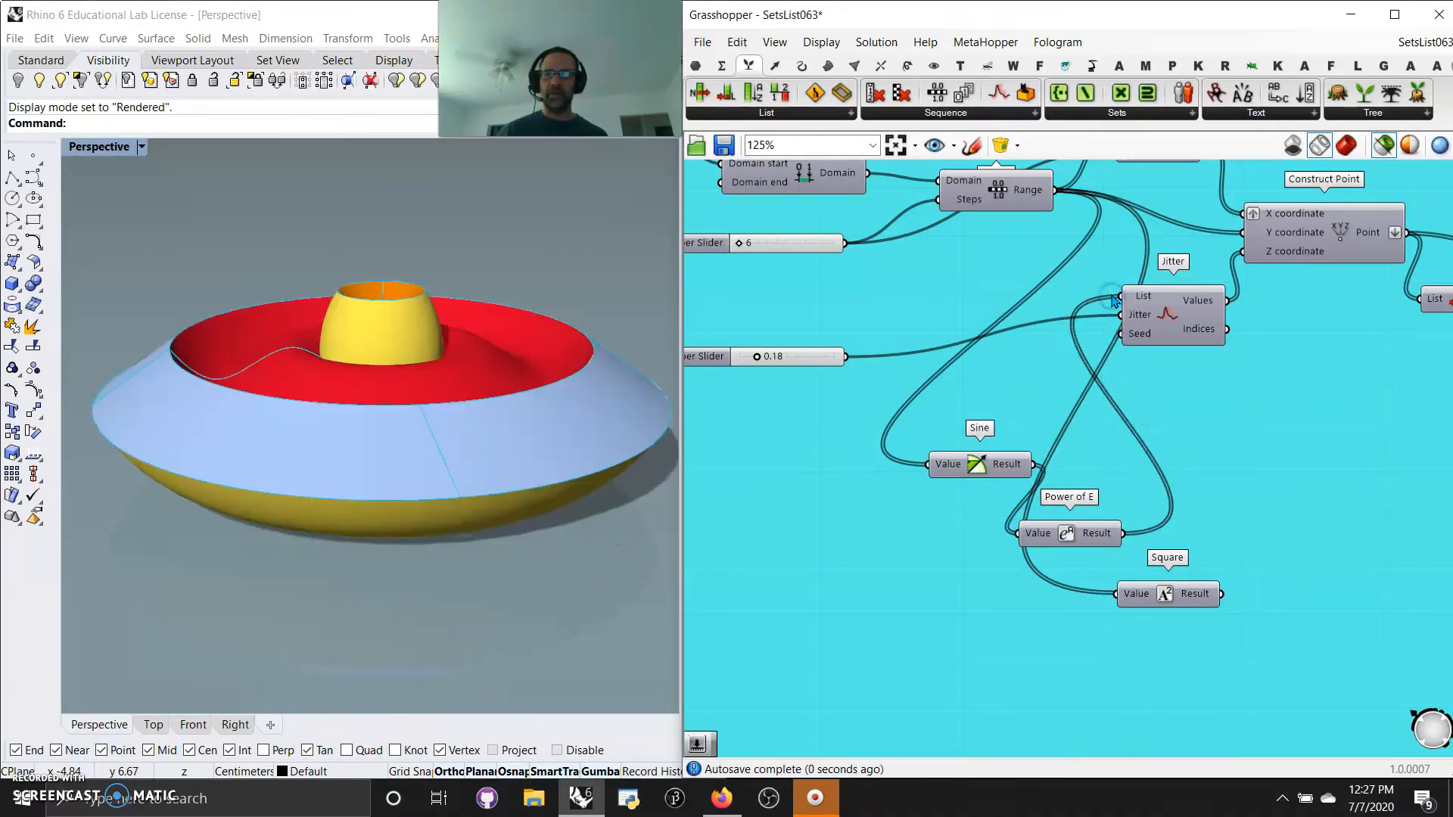
# Step: Test a higher value on the slider feeding Jitter's strength, and settle it at 0.27
pyautogui.moveTo(893, 439); pyautogui.dragTo(955, 451, button='right')
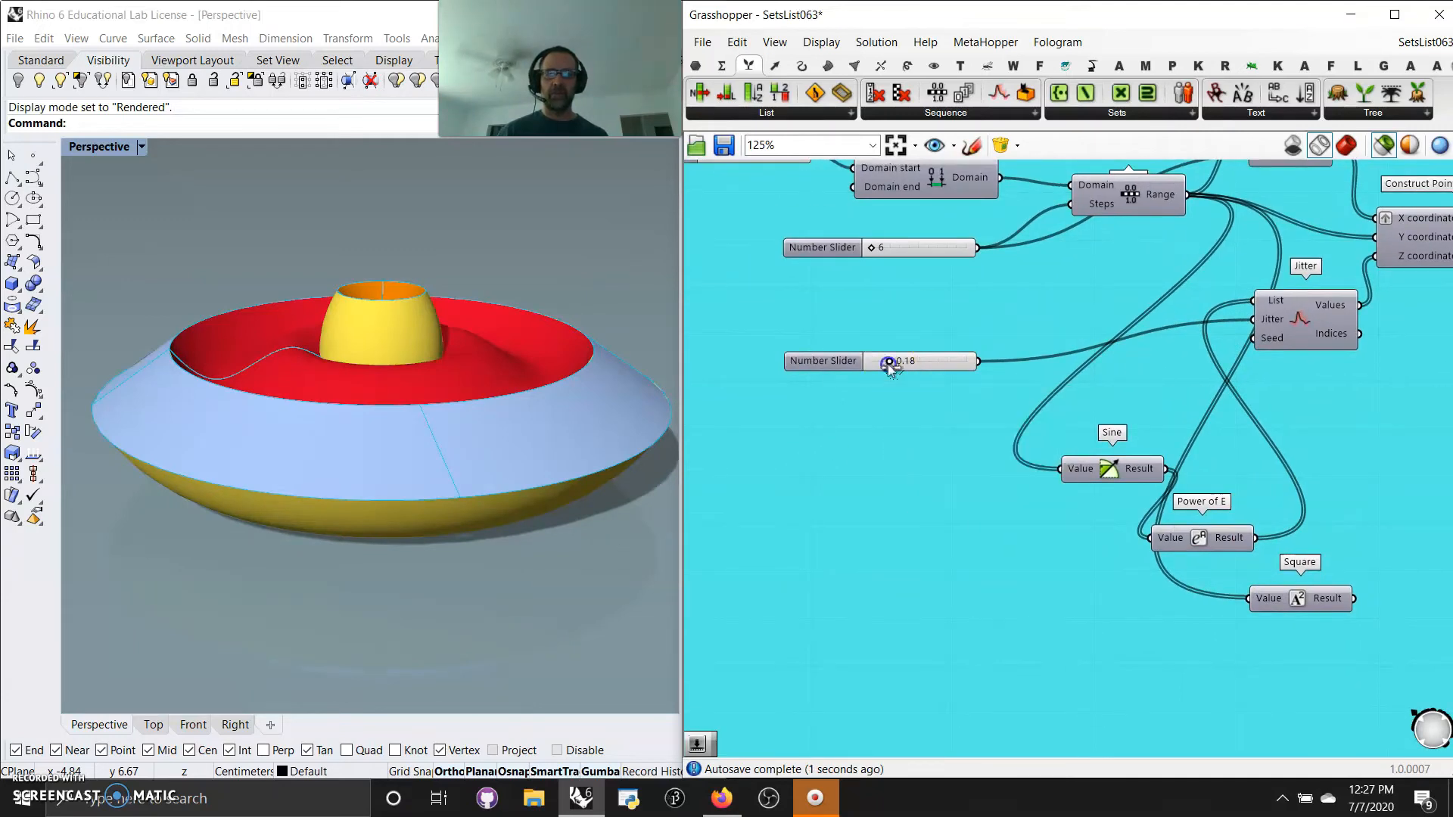
pyautogui.moveTo(896, 365); pyautogui.dragTo(927, 368)
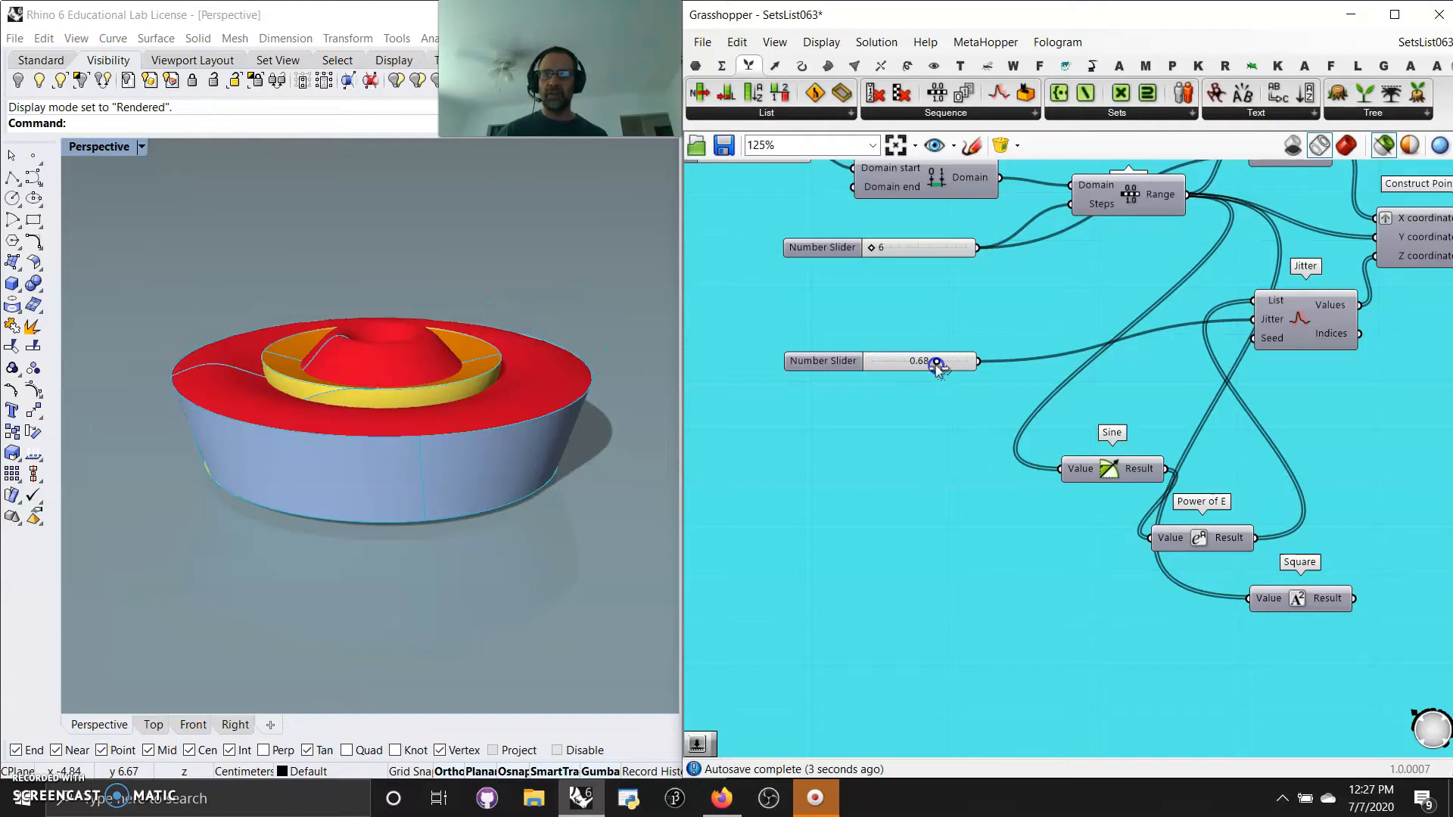
pyautogui.moveTo(918, 365); pyautogui.dragTo(898, 365)
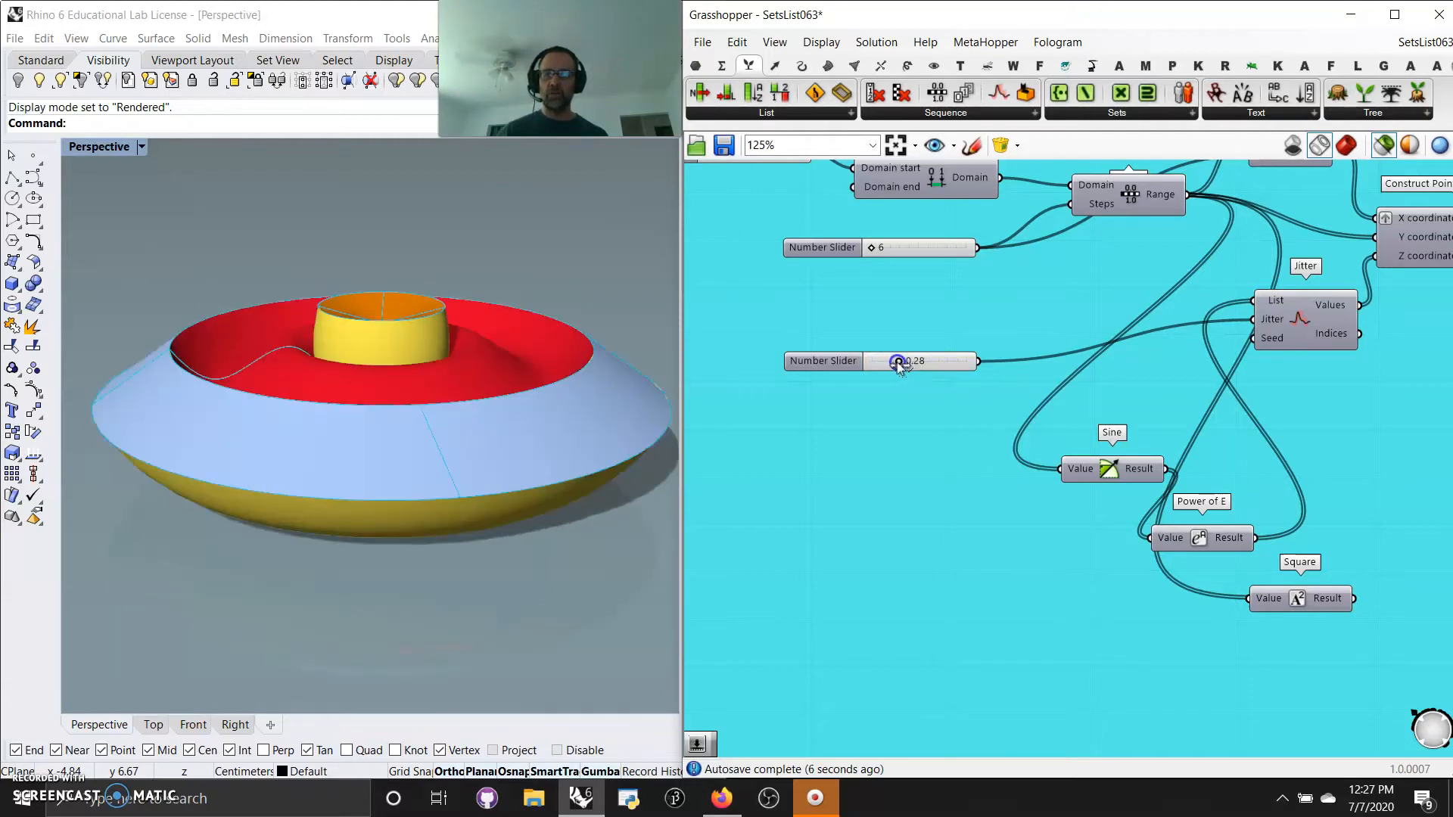
# Step: Select Construct Point and preview its point grid against the bowl from different angles
pyautogui.moveTo(901, 376); pyautogui.dragTo(765, 558, button='right')
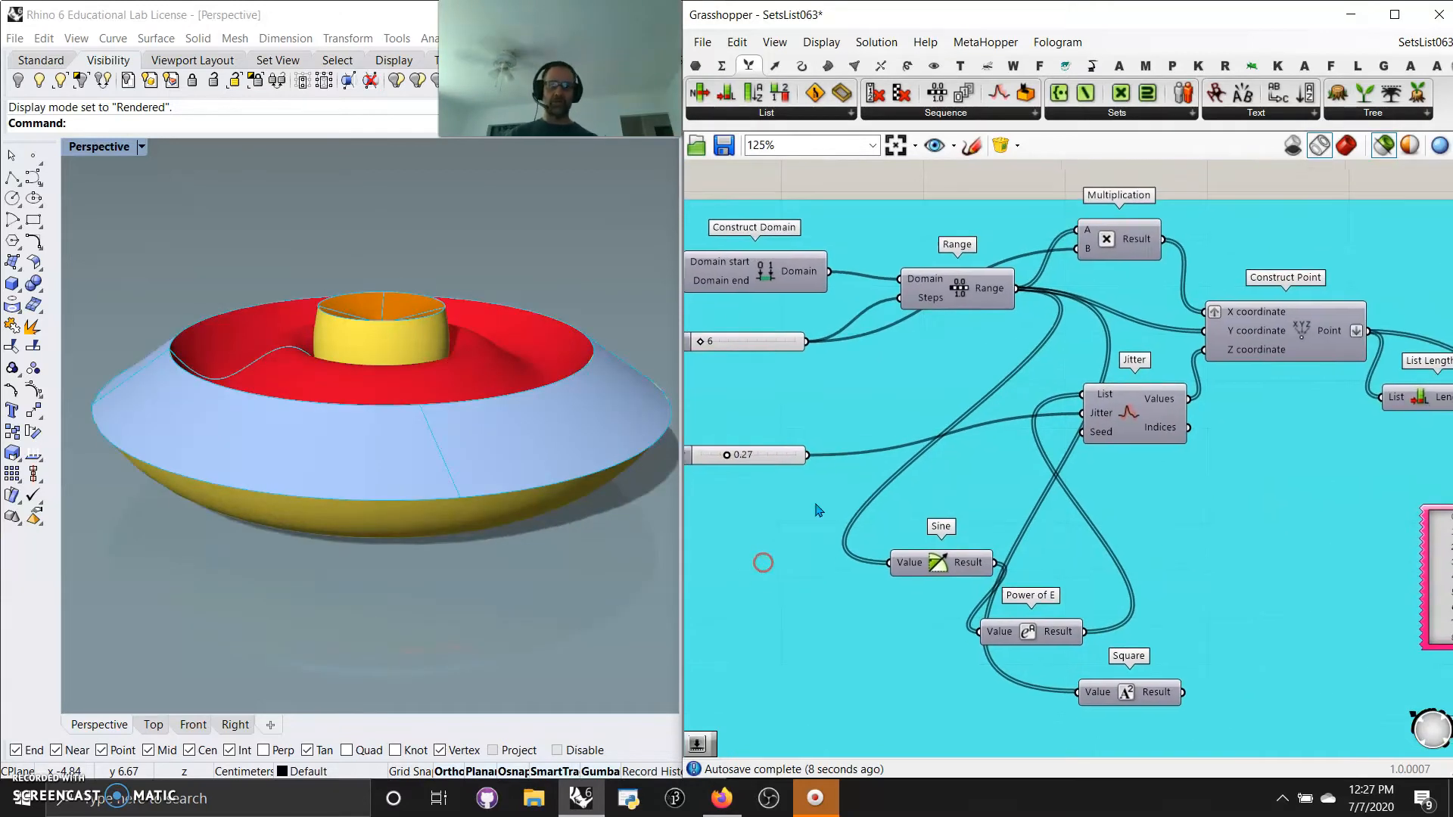
pyautogui.click(1254, 330)
pyautogui.moveTo(1369, 512); pyautogui.dragTo(1006, 486, button='right')
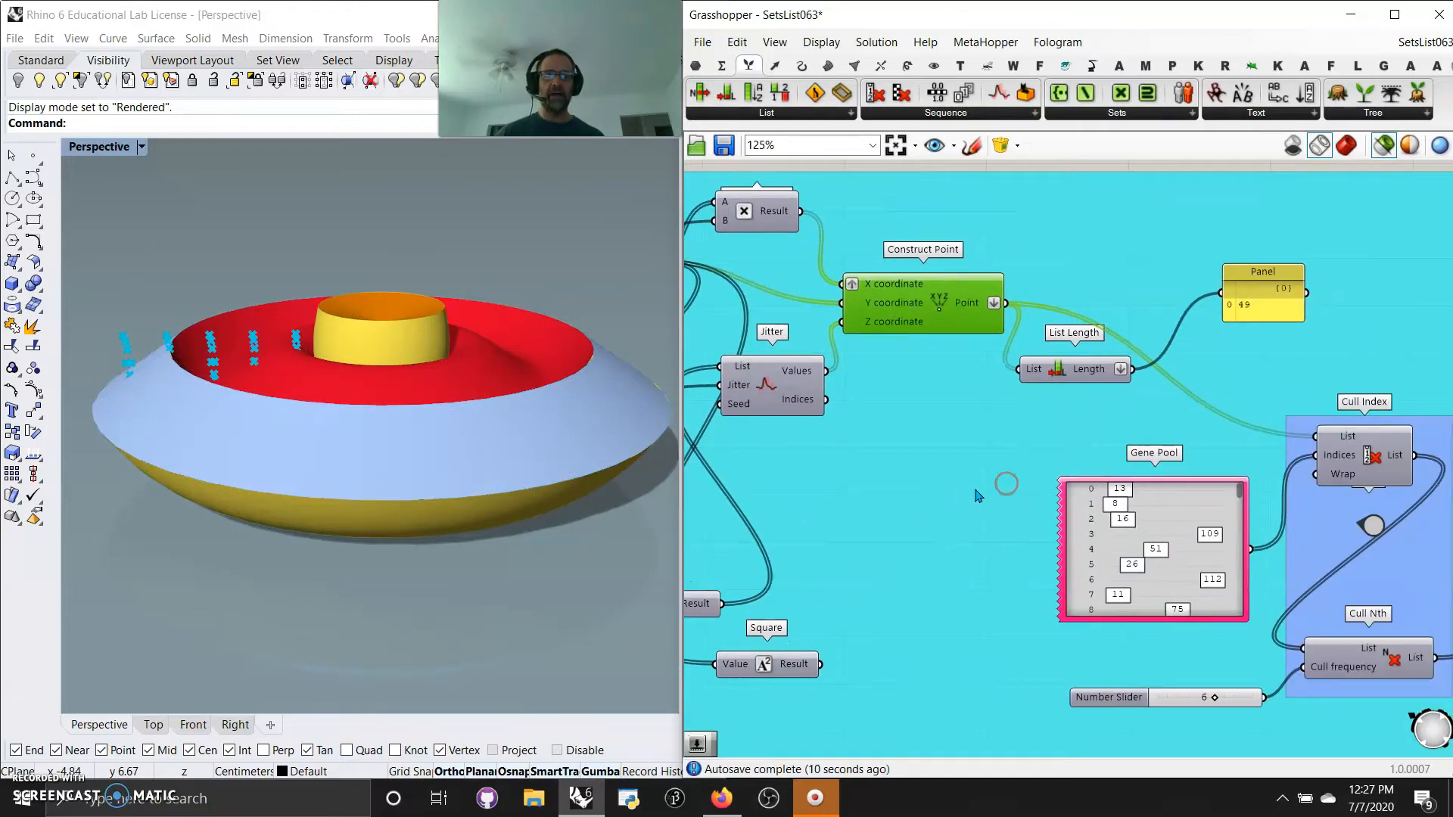
pyautogui.scroll(-2, 977, 490)
pyautogui.moveTo(379, 556); pyautogui.dragTo(431, 571, button='right')
pyautogui.moveTo(272, 557)
pyautogui.mouseDown(button='right')
pyautogui.moveTo(285, 577)
pyautogui.moveTo(267, 562)
pyautogui.mouseUp(button='right')
# Step: Follow the definition through to Explode Tree, select it, and examine the rendered bowl up close
pyautogui.moveTo(943, 569); pyautogui.dragTo(728, 430, button='right')
pyautogui.moveTo(1278, 589); pyautogui.dragTo(759, 554, button='right')
pyautogui.scroll(-3, 1001, 574)
pyautogui.moveTo(1219, 658); pyautogui.dragTo(1073, 666, button='right')
pyautogui.moveTo(883, 654); pyautogui.dragTo(936, 589, button='right')
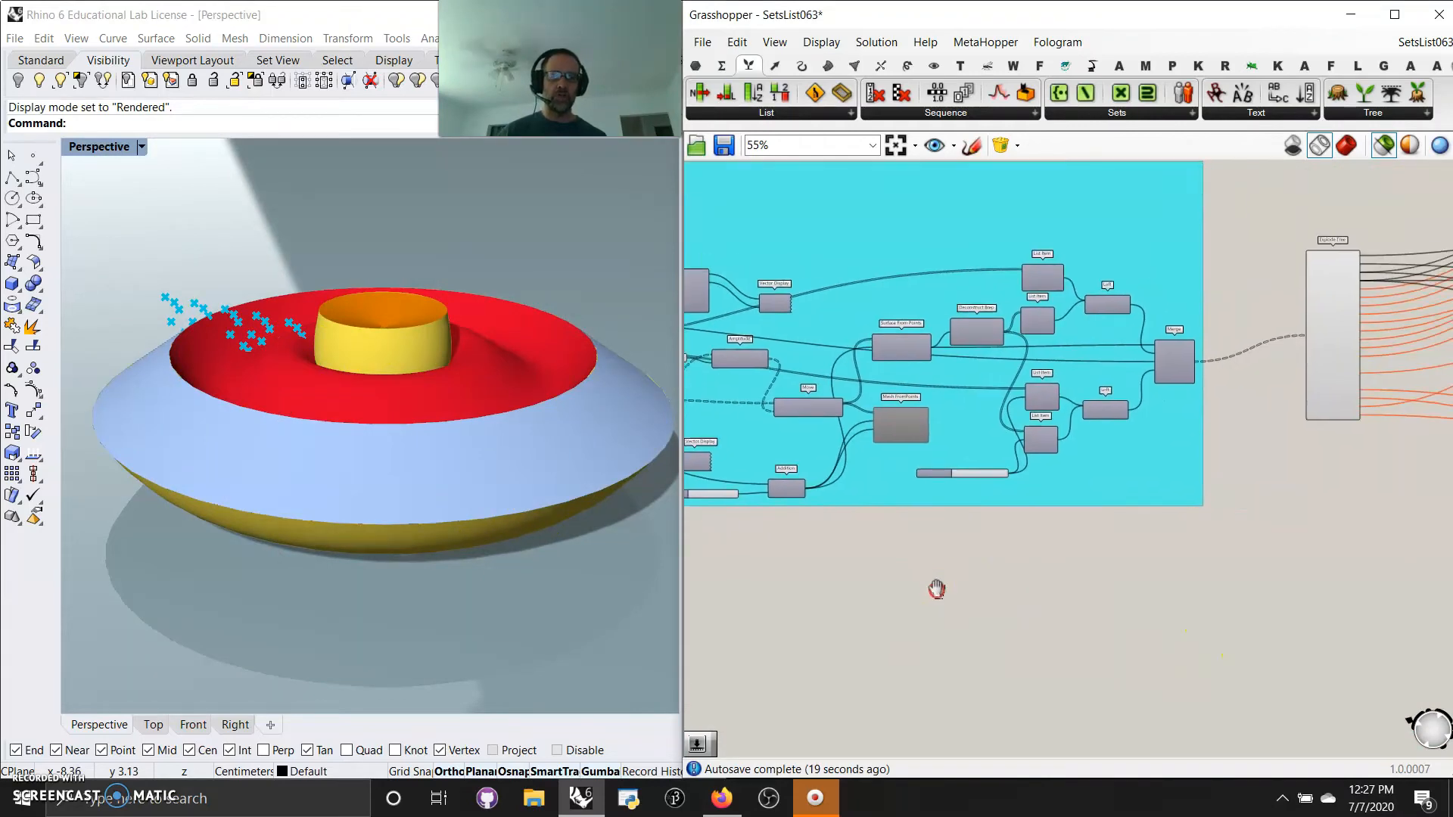
pyautogui.moveTo(1174, 552); pyautogui.dragTo(998, 598, button='right')
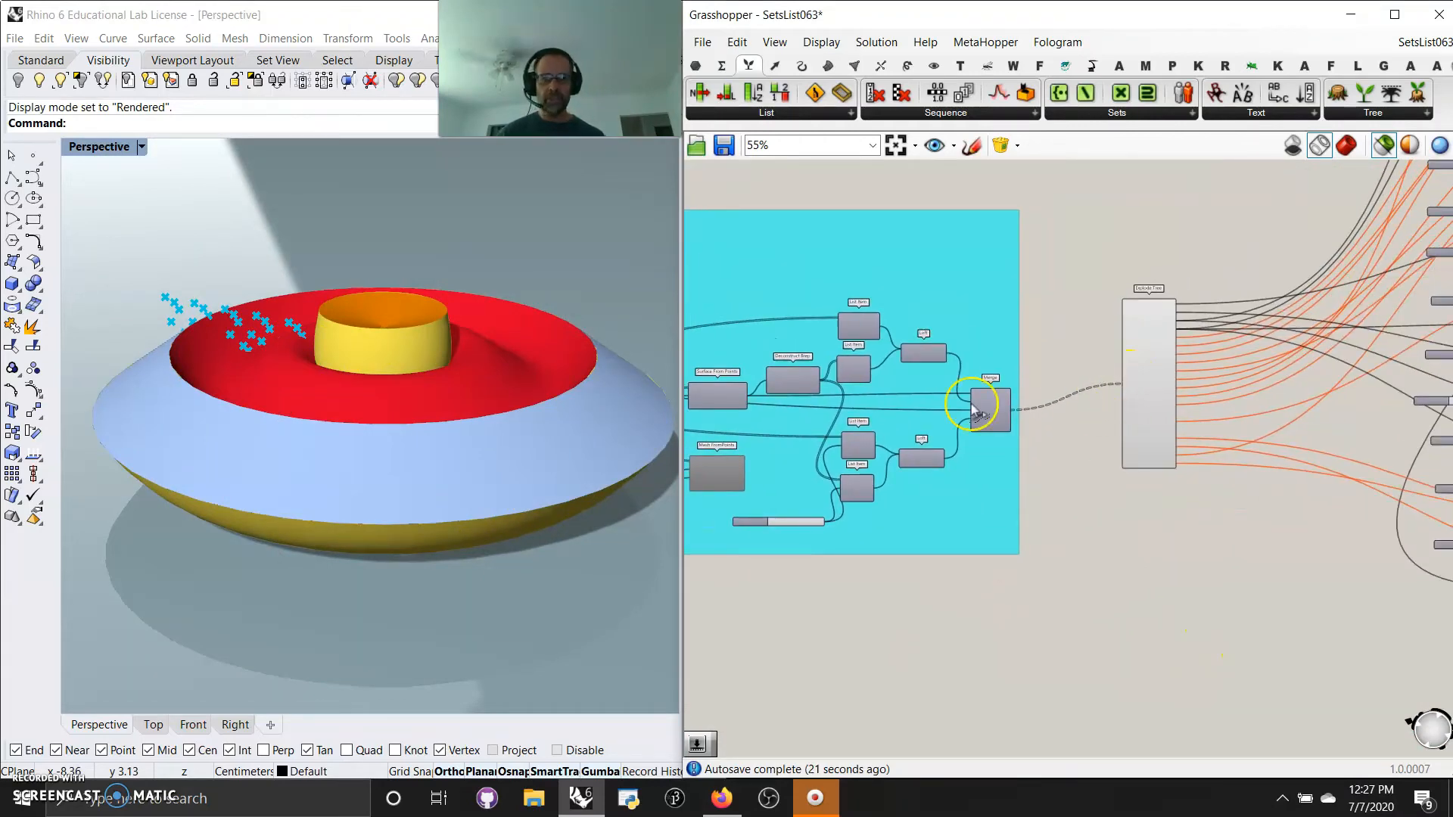
pyautogui.click(1152, 376)
pyautogui.moveTo(862, 606); pyautogui.dragTo(1134, 636, button='right')
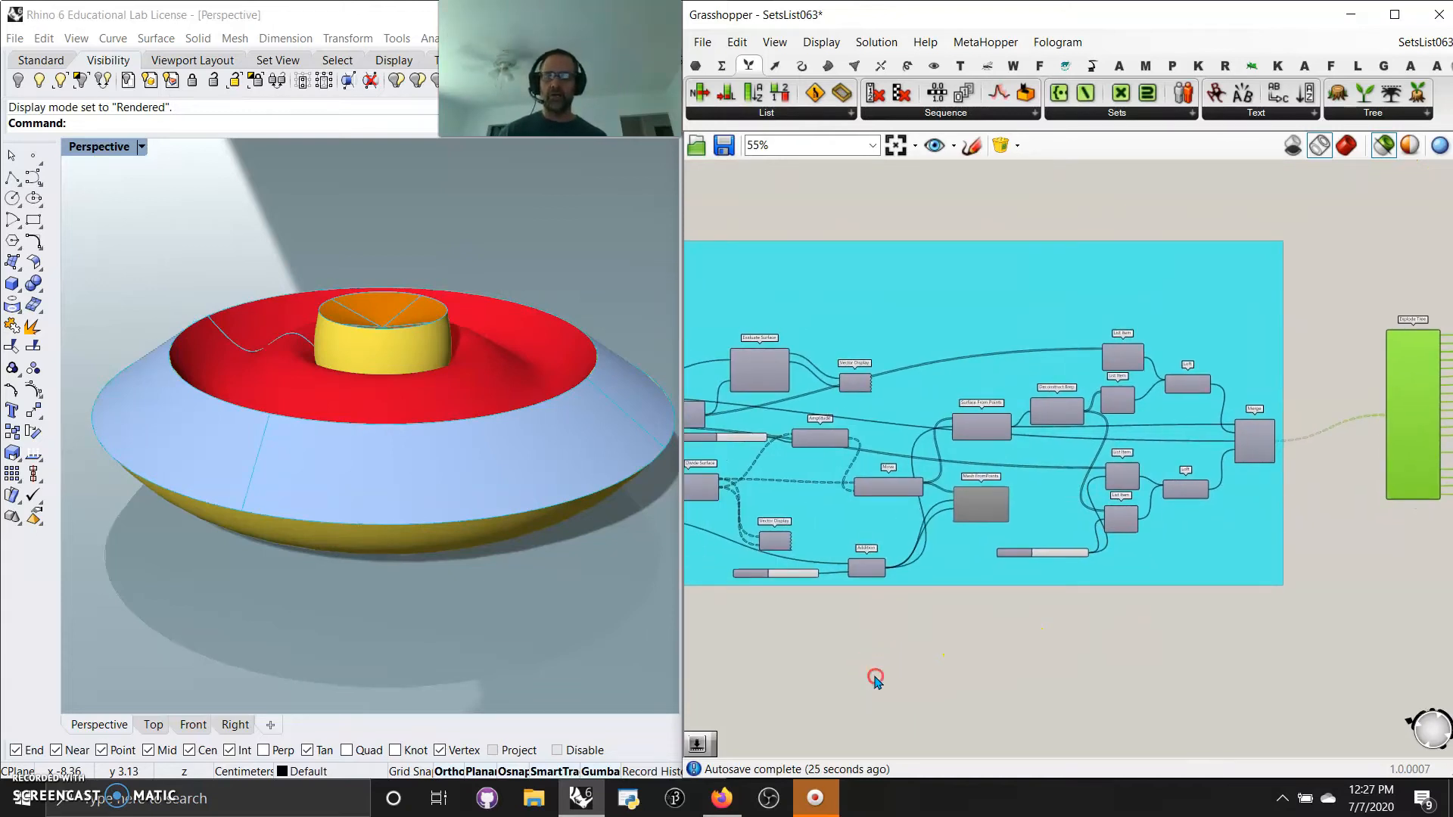
pyautogui.moveTo(874, 680); pyautogui.dragTo(1023, 662, button='right')
pyautogui.moveTo(363, 634)
pyautogui.mouseDown(button='right')
pyautogui.moveTo(509, 616)
pyautogui.moveTo(490, 623)
pyautogui.moveTo(495, 642)
pyautogui.mouseUp(button='right')
pyautogui.moveTo(437, 421); pyautogui.dragTo(400, 454, button='right')
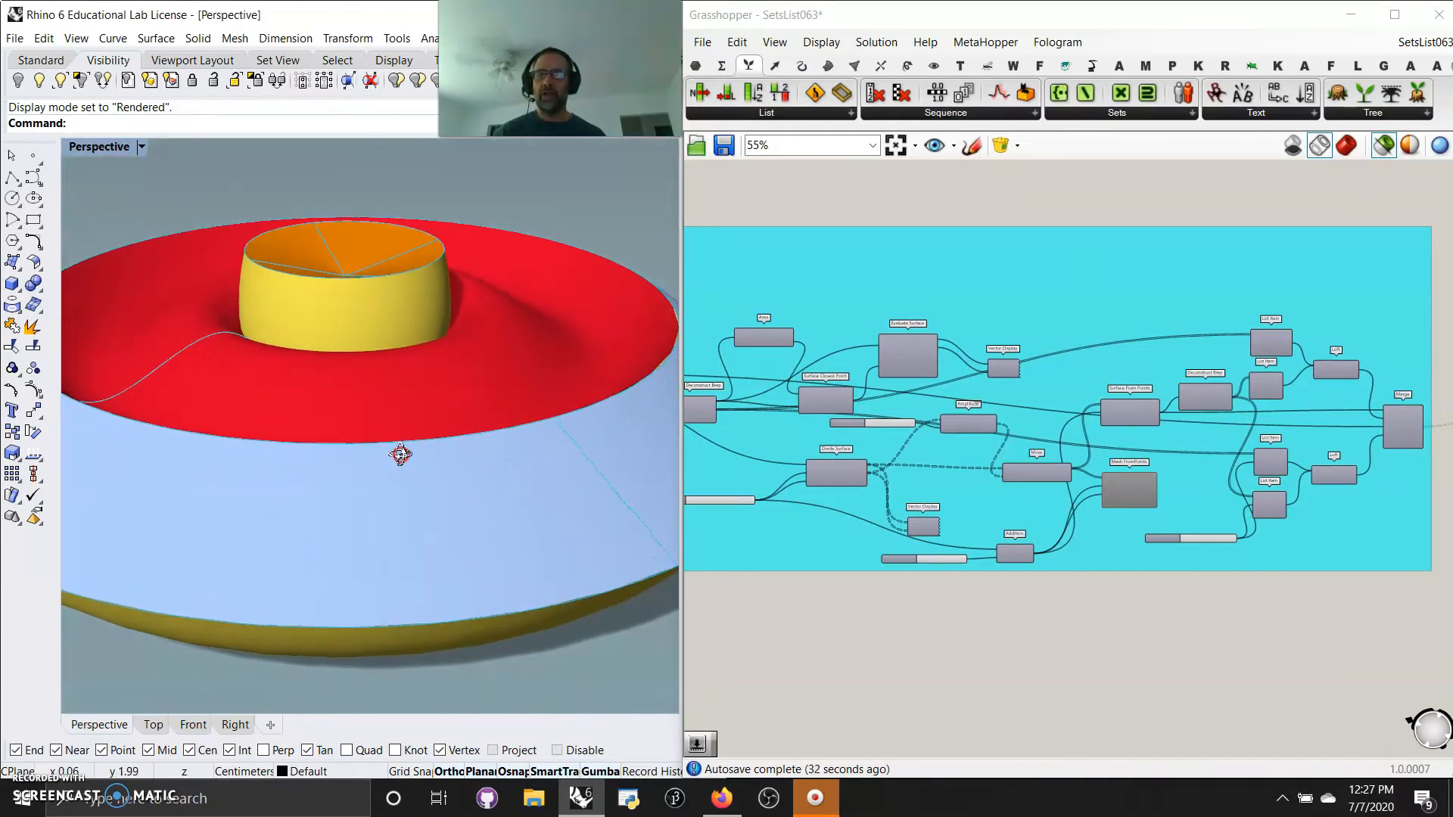
# Step: Show the four-viewport layout and run the Turntable command to spin the view around the bowl
pyautogui.doubleClick(103, 148)
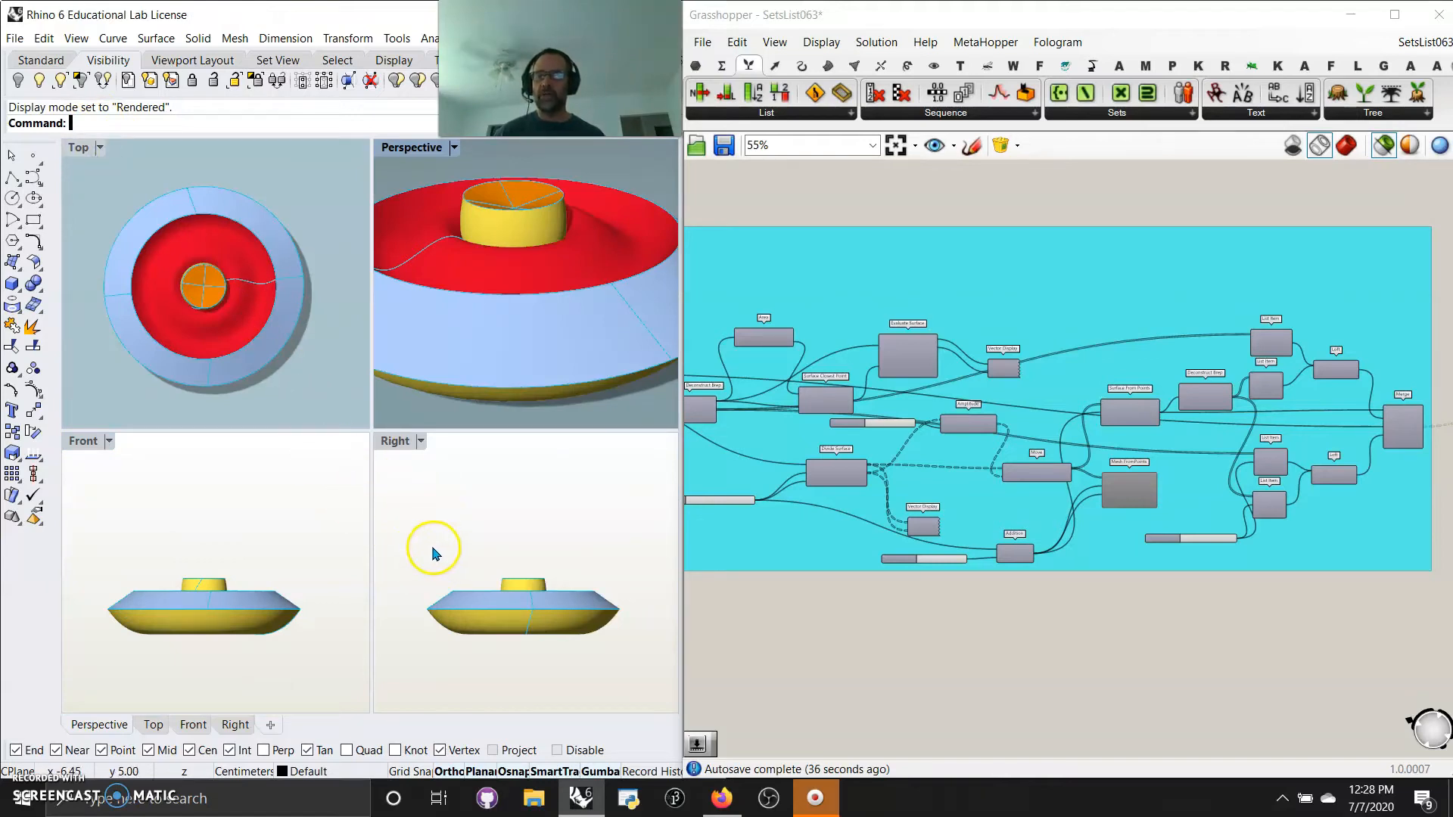
pyautogui.click(176, 124)
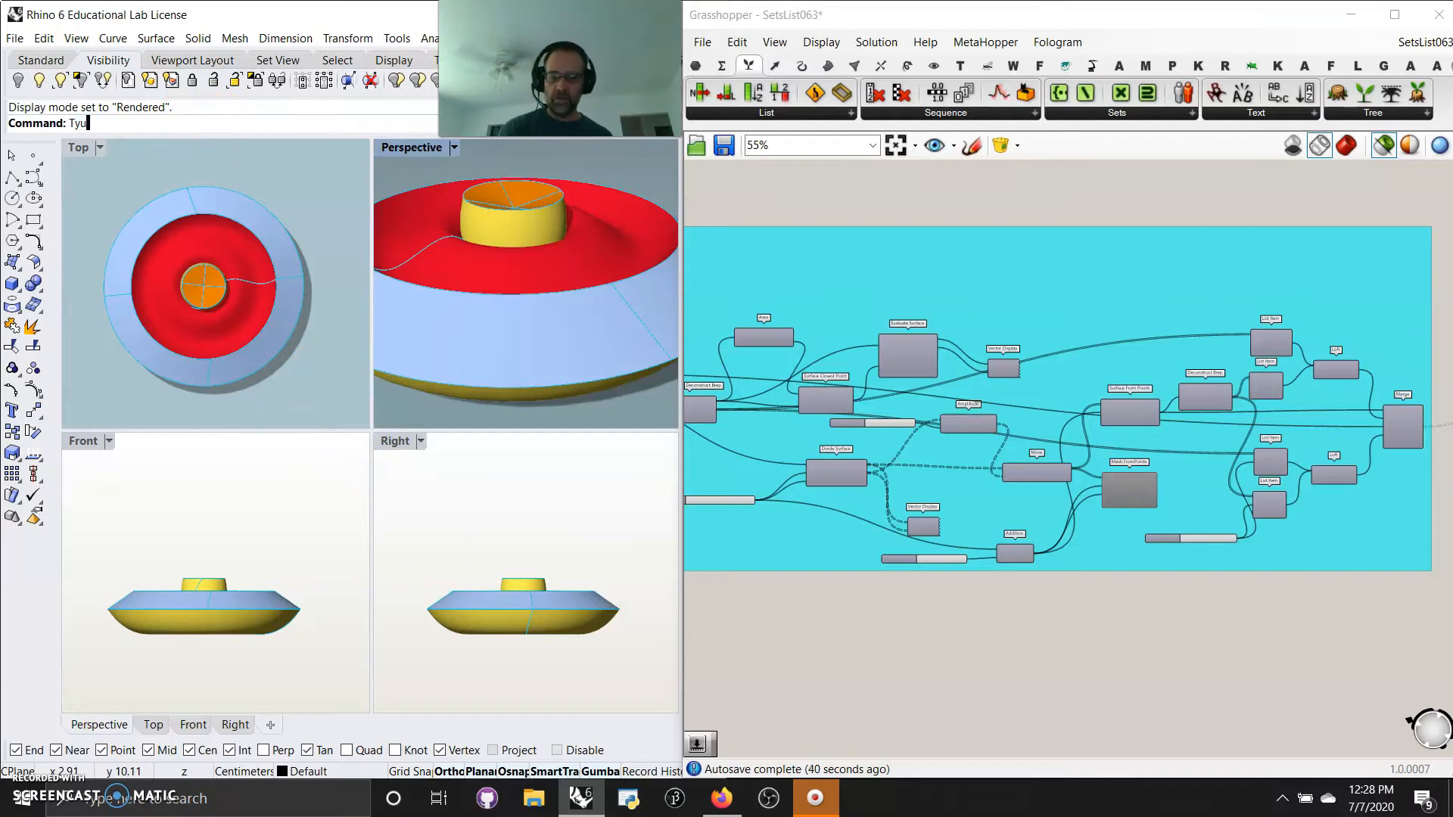
pyautogui.write('Tyu')
pyautogui.press('BackSpace')
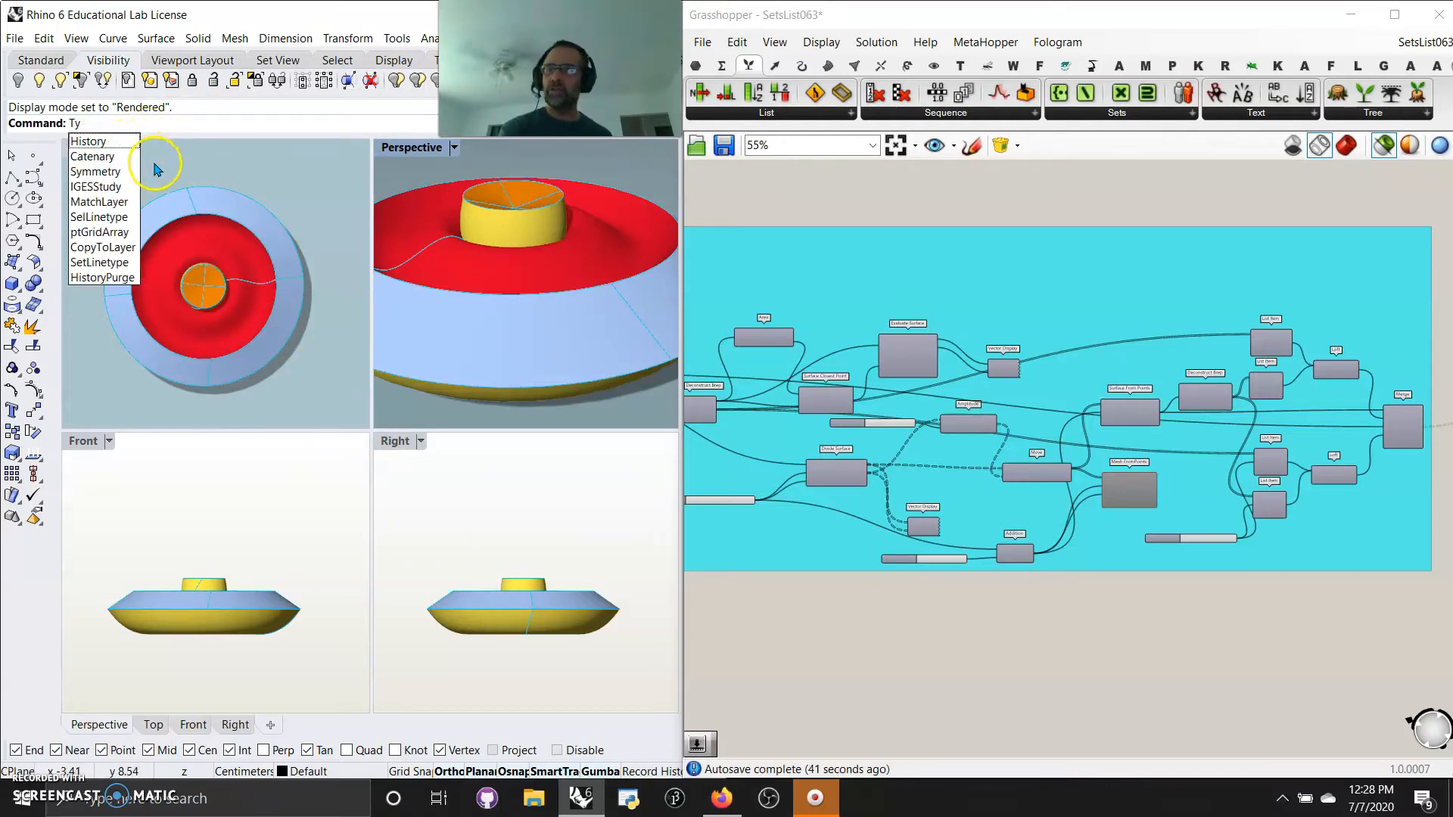
pyautogui.press('BackSpace')
pyautogui.write('urntable')
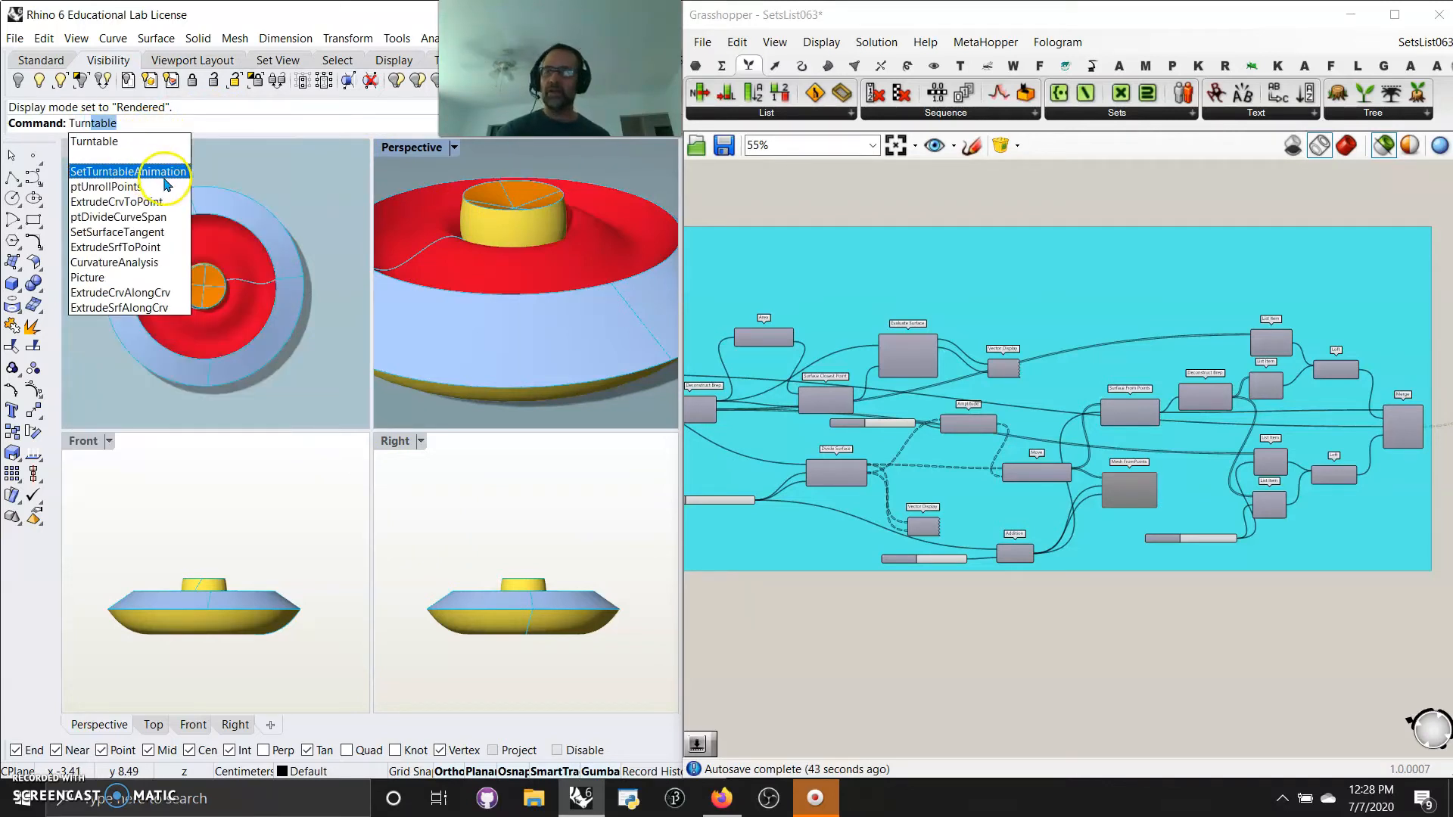
pyautogui.click(114, 141)
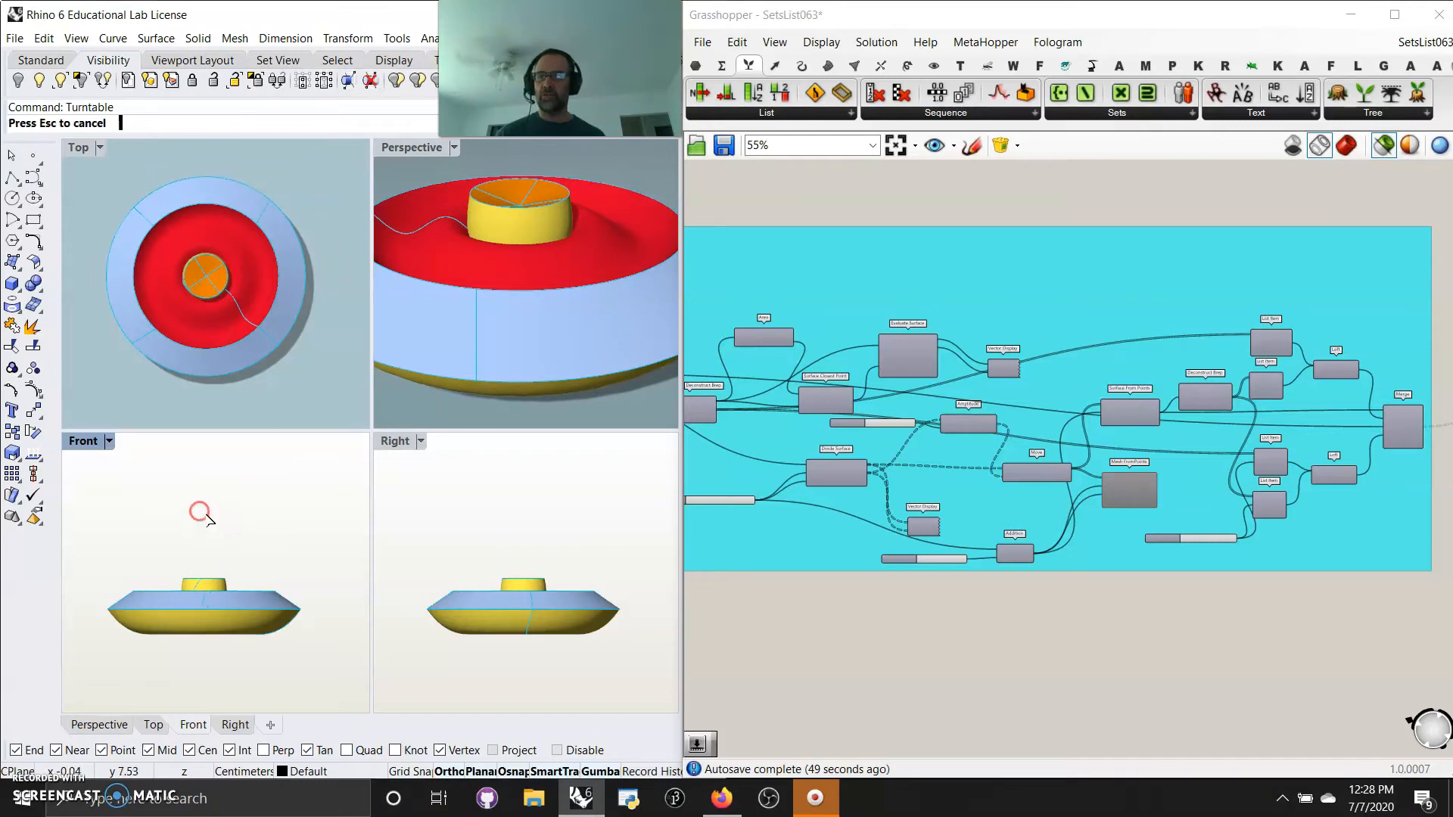
# Step: Stop the rotation, repeat Turntable in the Front viewport, and tilt that view to look down into the bowl
pyautogui.click(121, 204)
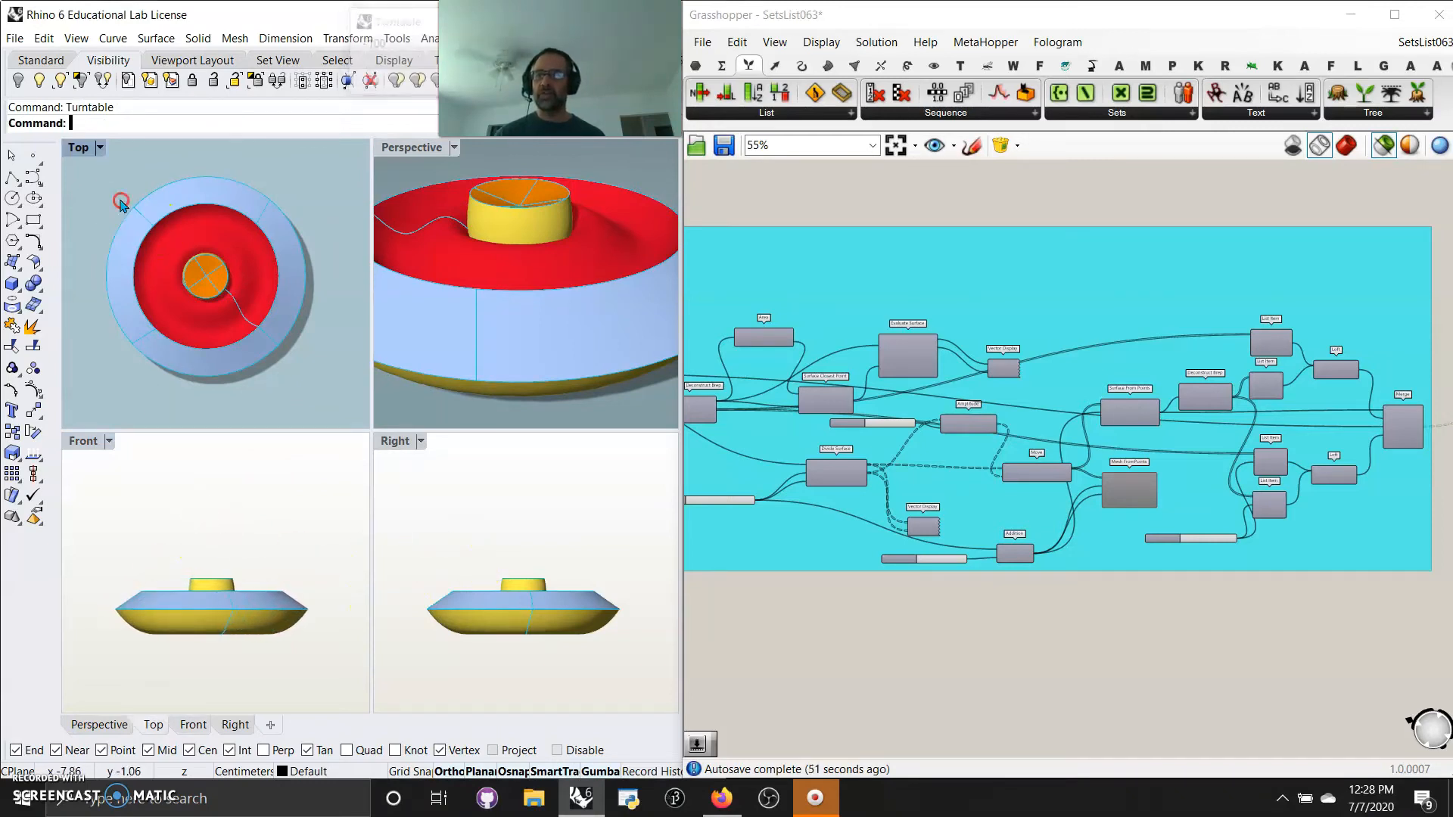
pyautogui.click(243, 511)
pyautogui.click(242, 555)
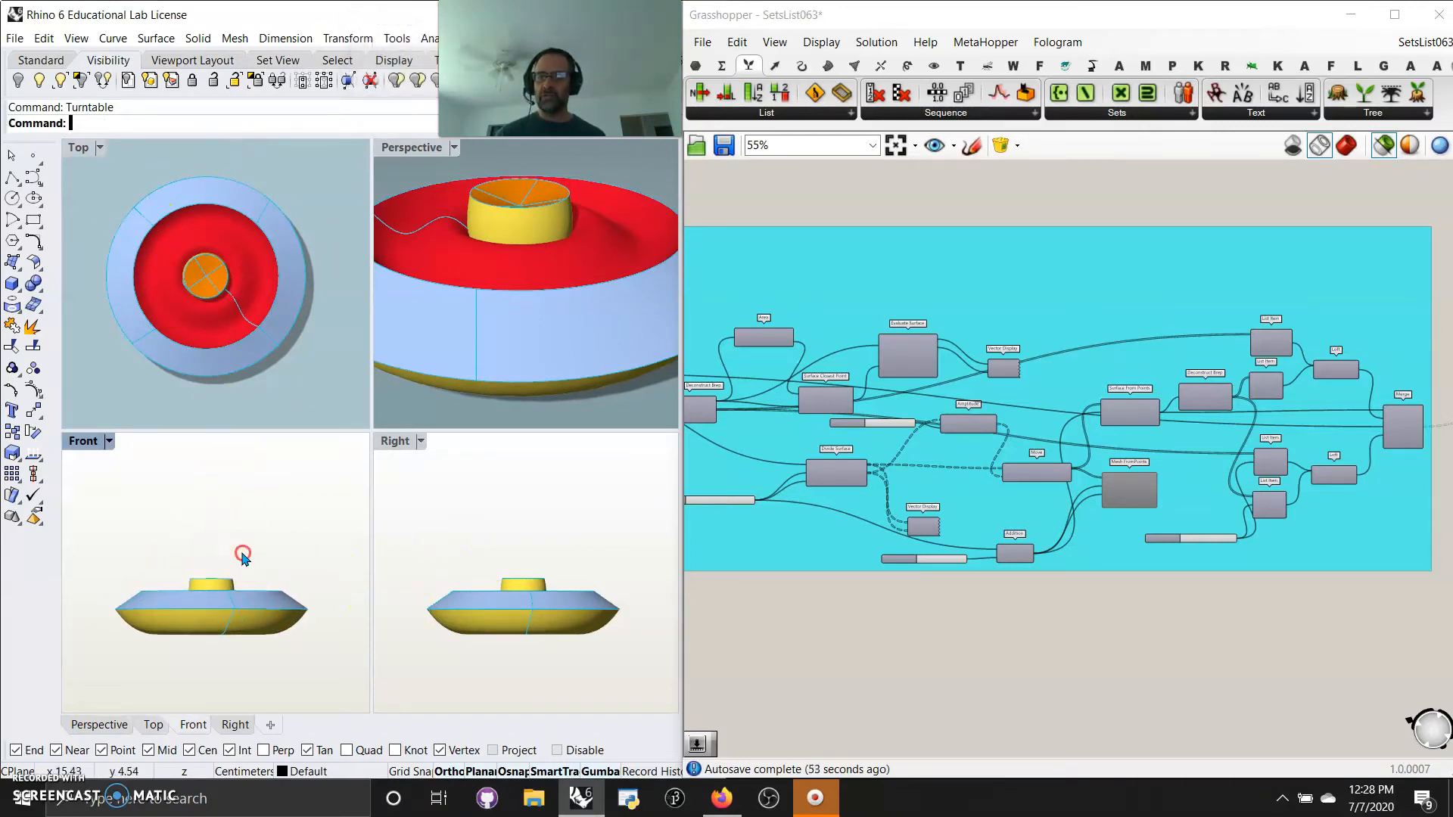
pyautogui.rightClick(242, 554)
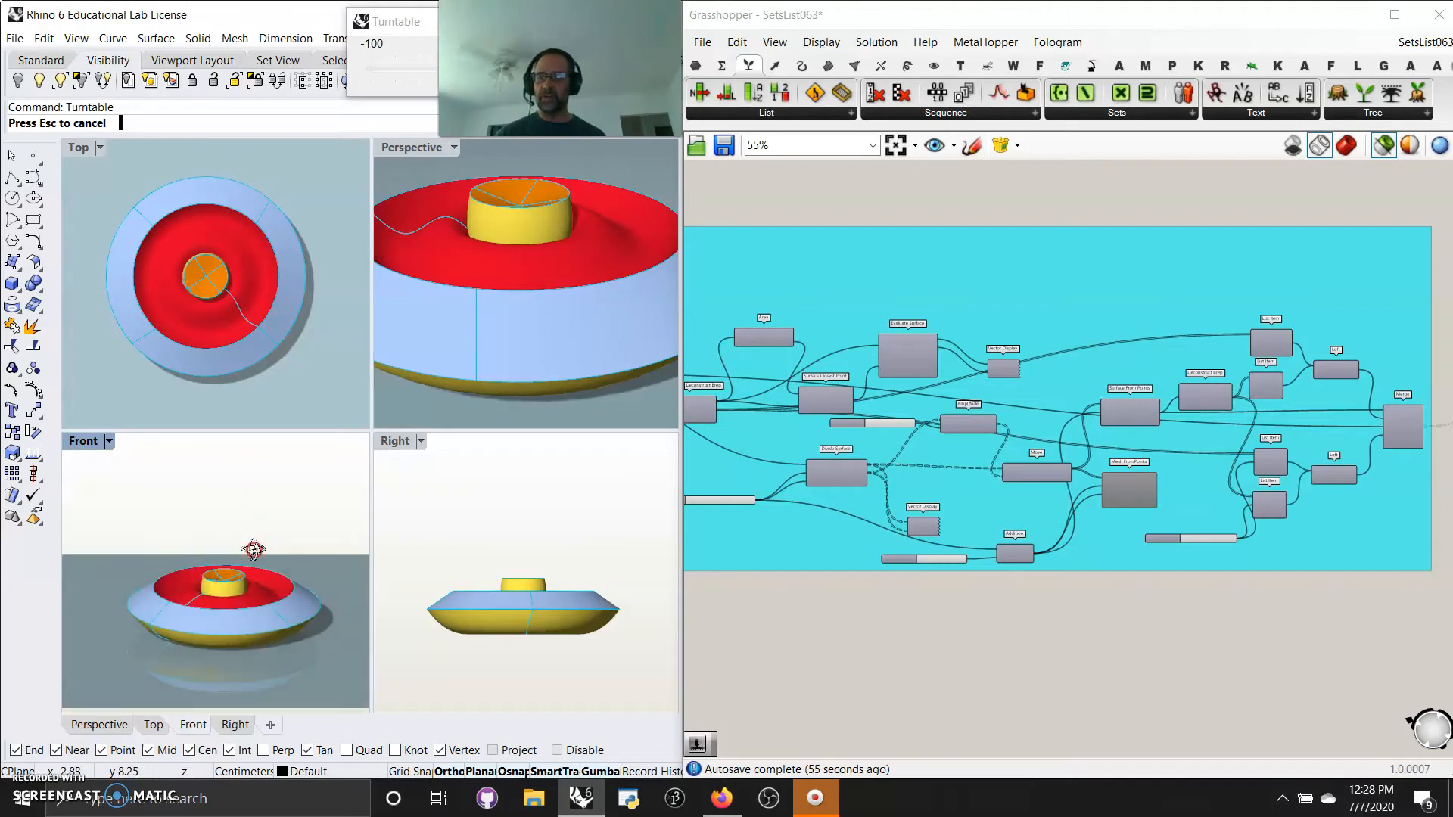
pyautogui.click(530, 535)
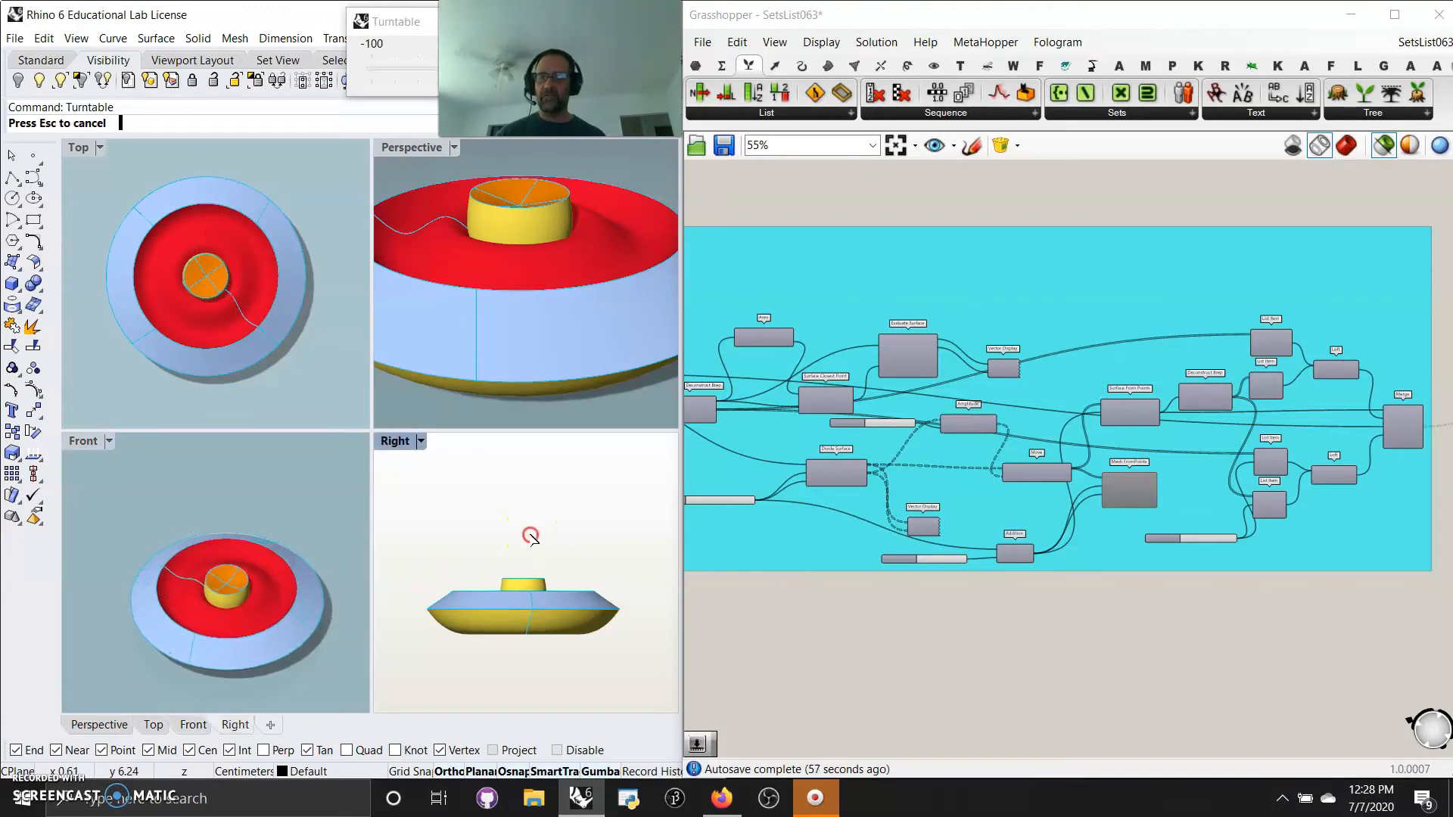
pyautogui.click(257, 333)
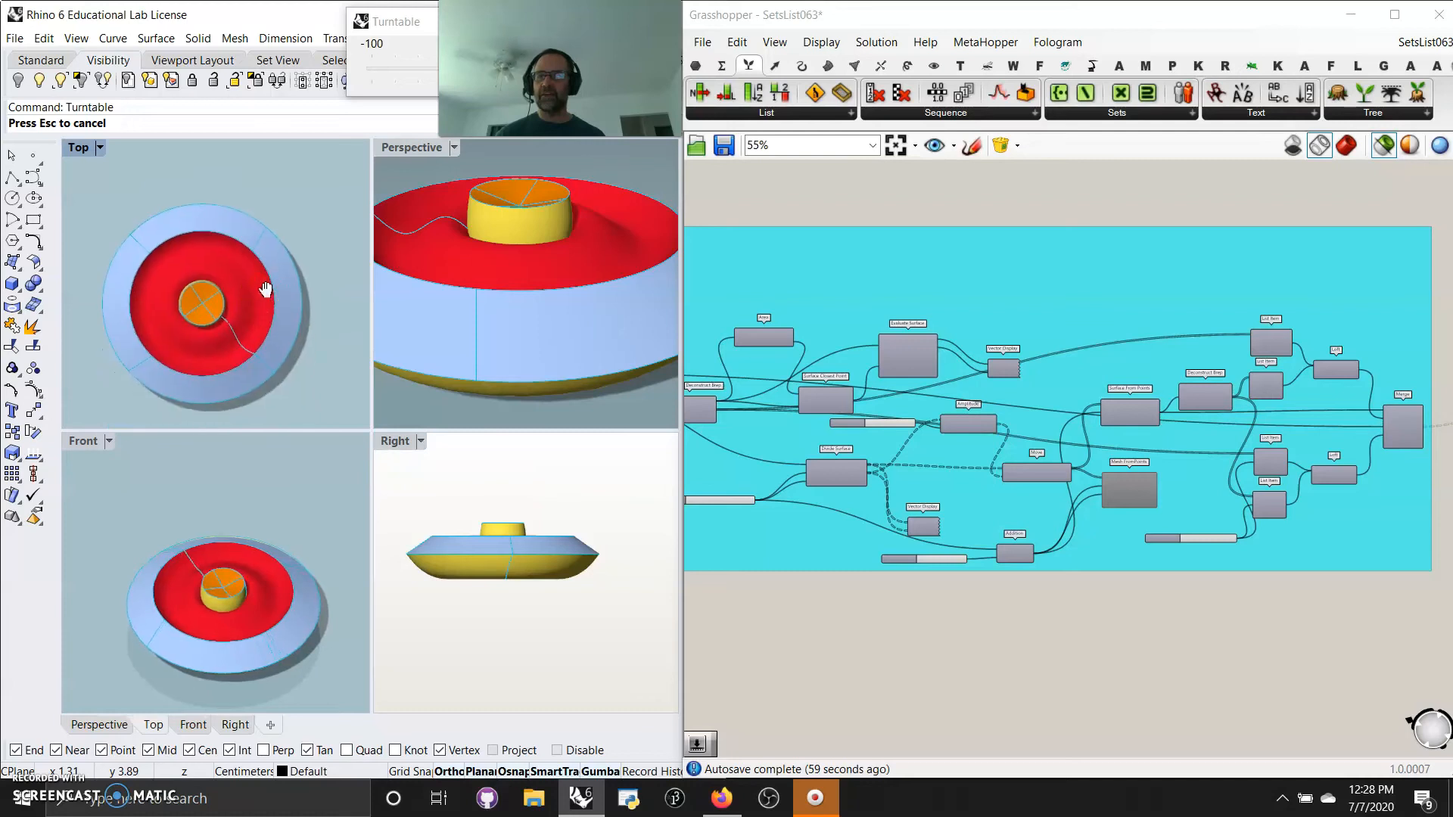
# Step: Stop and repeat Turntable in the Top viewport, panning to watch the bowl spin from above
pyautogui.moveTo(265, 290); pyautogui.dragTo(272, 187, button='right')
pyautogui.press('Escape')
pyautogui.rightClick(309, 217)
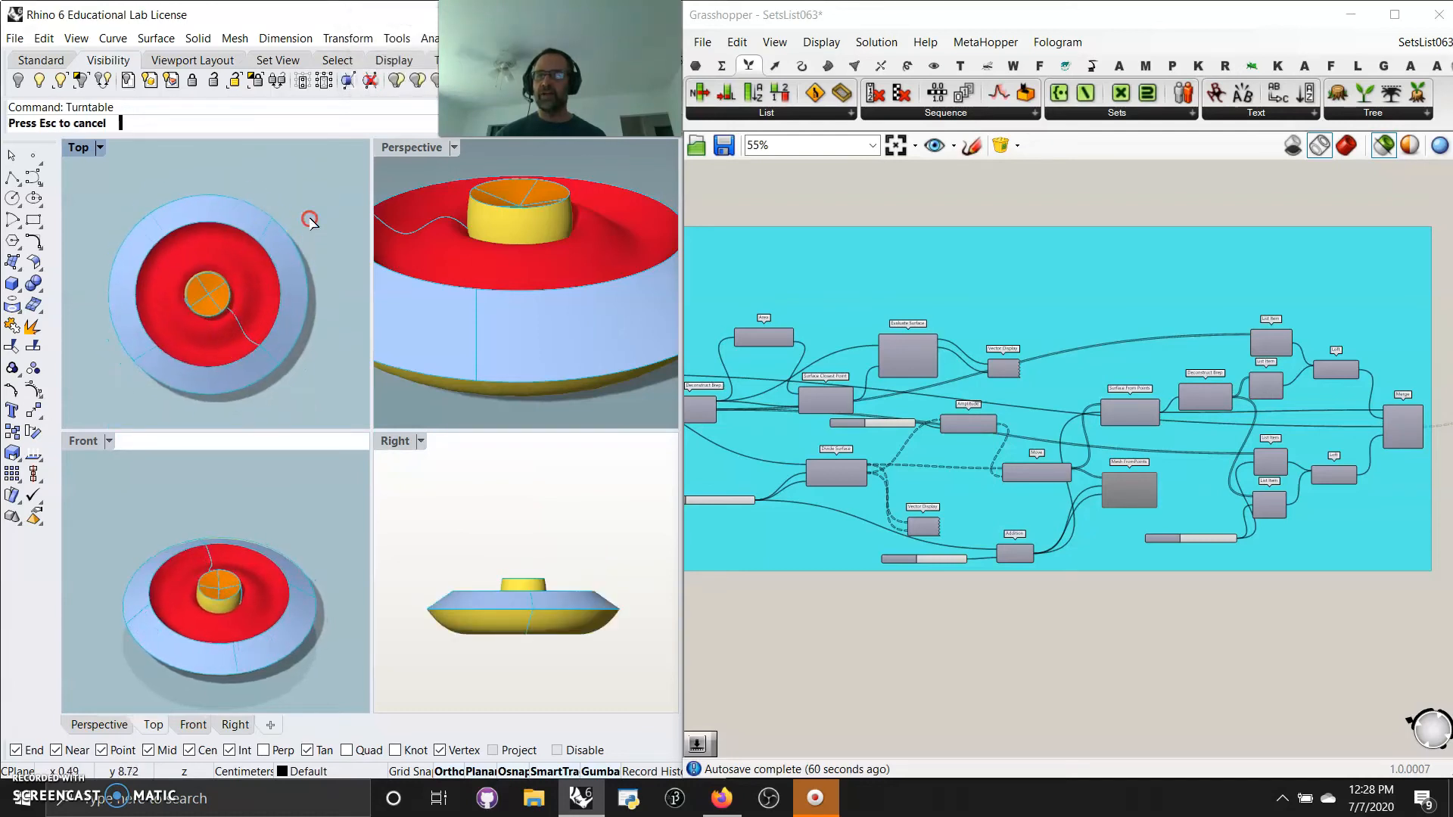
pyautogui.moveTo(292, 377)
pyautogui.mouseDown(button='right')
pyautogui.moveTo(250, 264)
pyautogui.moveTo(296, 388)
pyautogui.mouseUp(button='right')
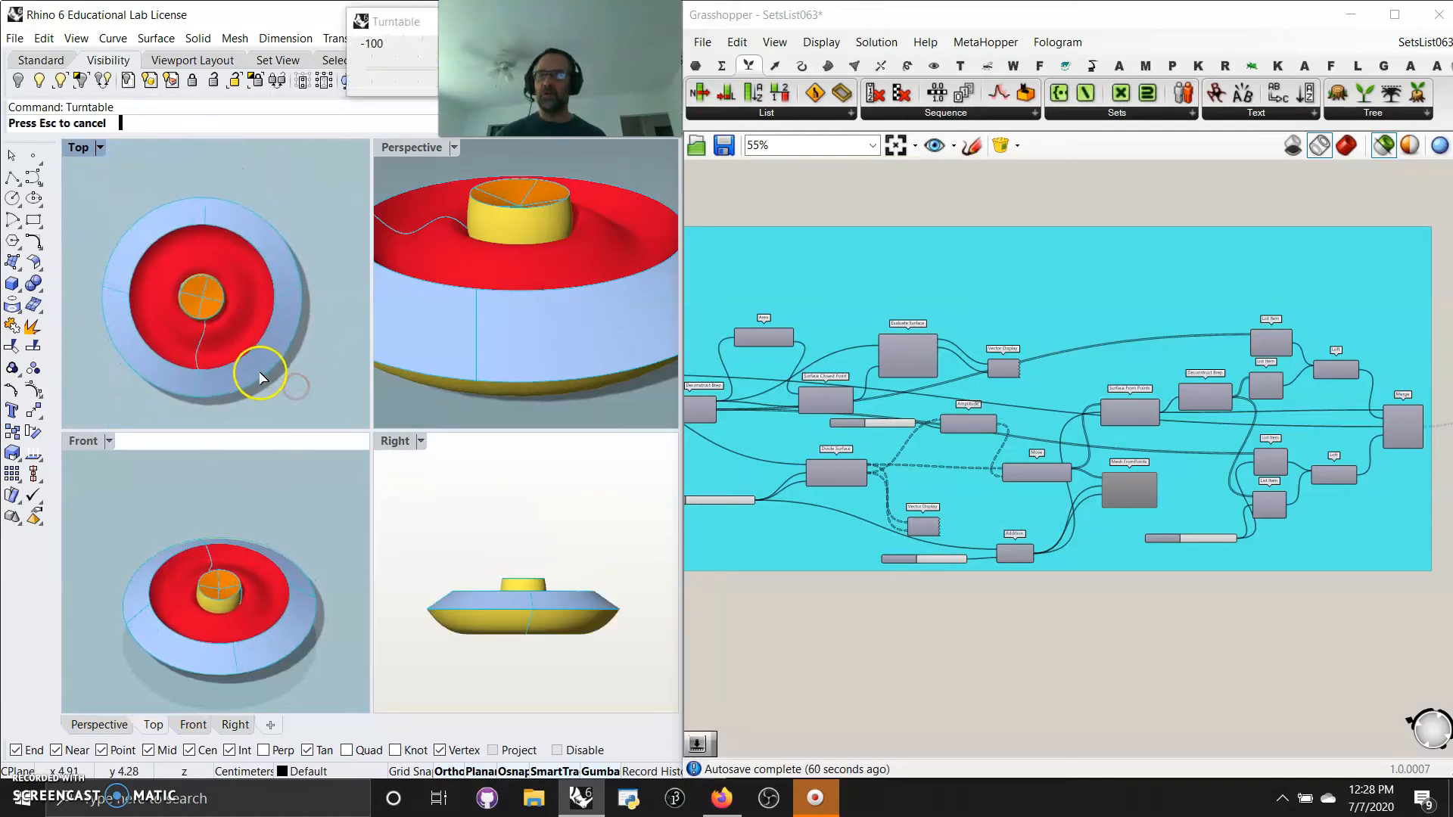
pyautogui.press('Escape')
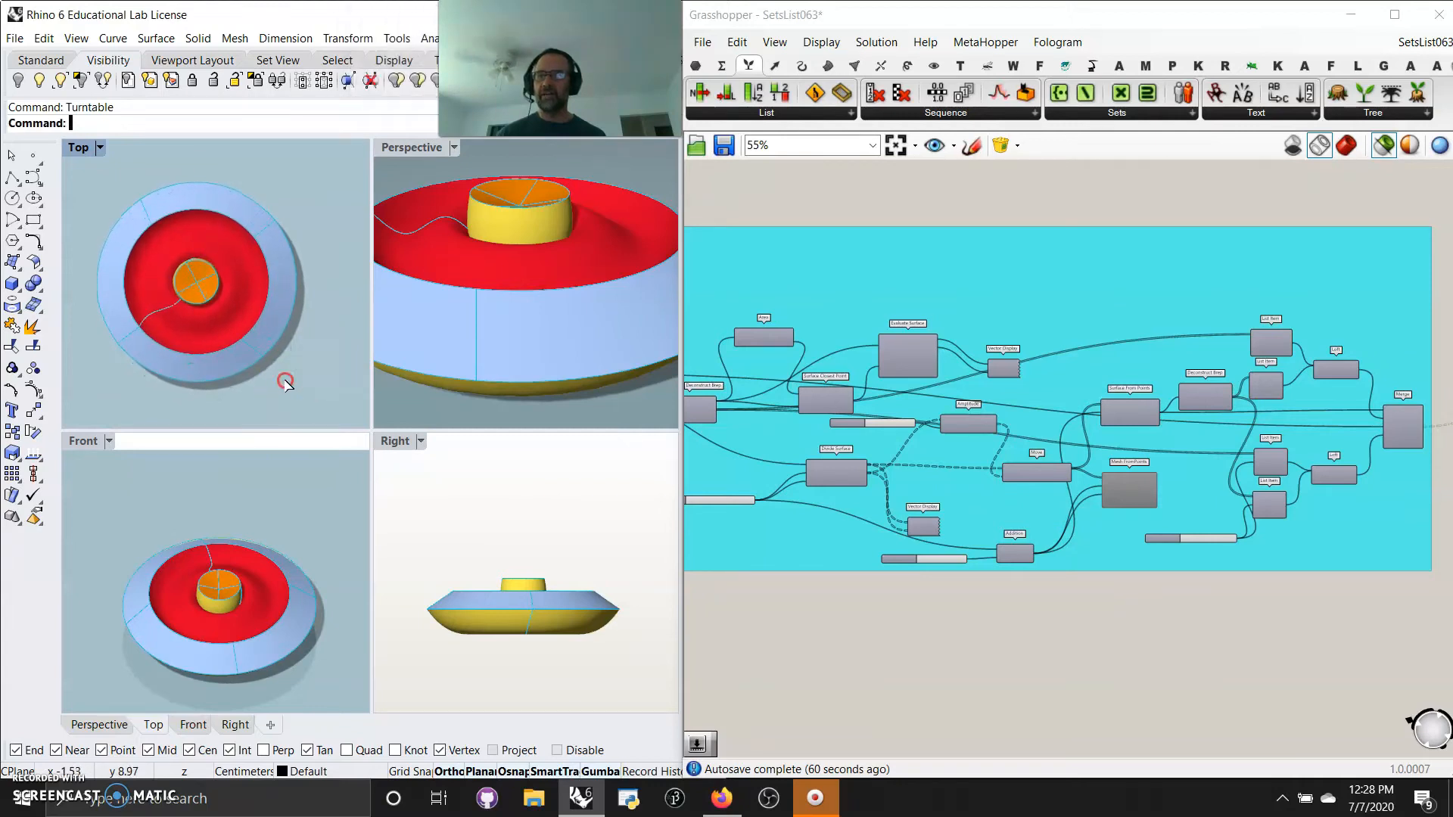
pyautogui.rightClick(259, 397)
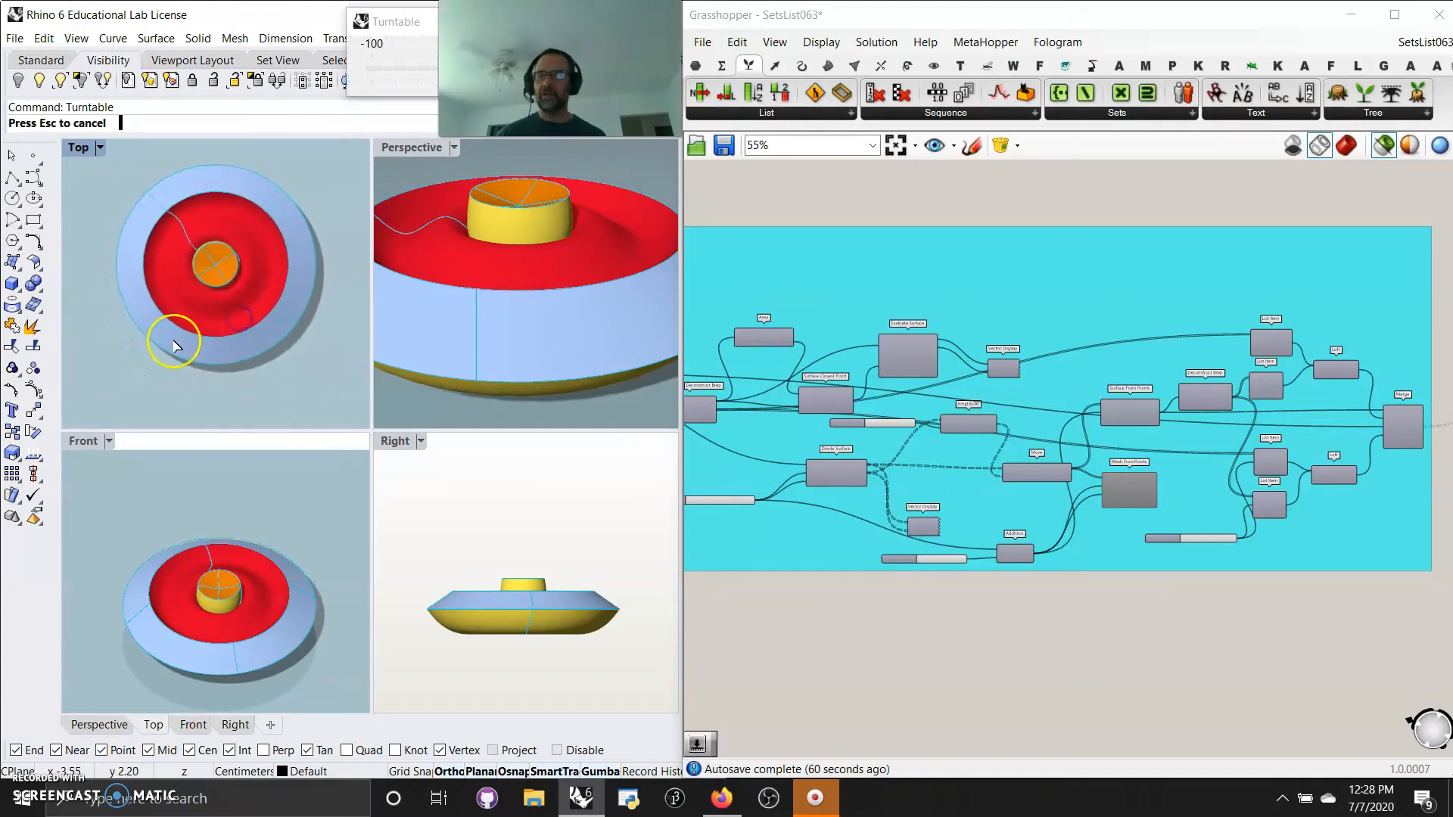
pyautogui.moveTo(156, 370); pyautogui.dragTo(136, 384, button='right')
# Step: Maximize the Perspective viewport and frame the whole bowl from above
pyautogui.moveTo(502, 324); pyautogui.dragTo(438, 215, button='right')
pyautogui.doubleClick(423, 149)
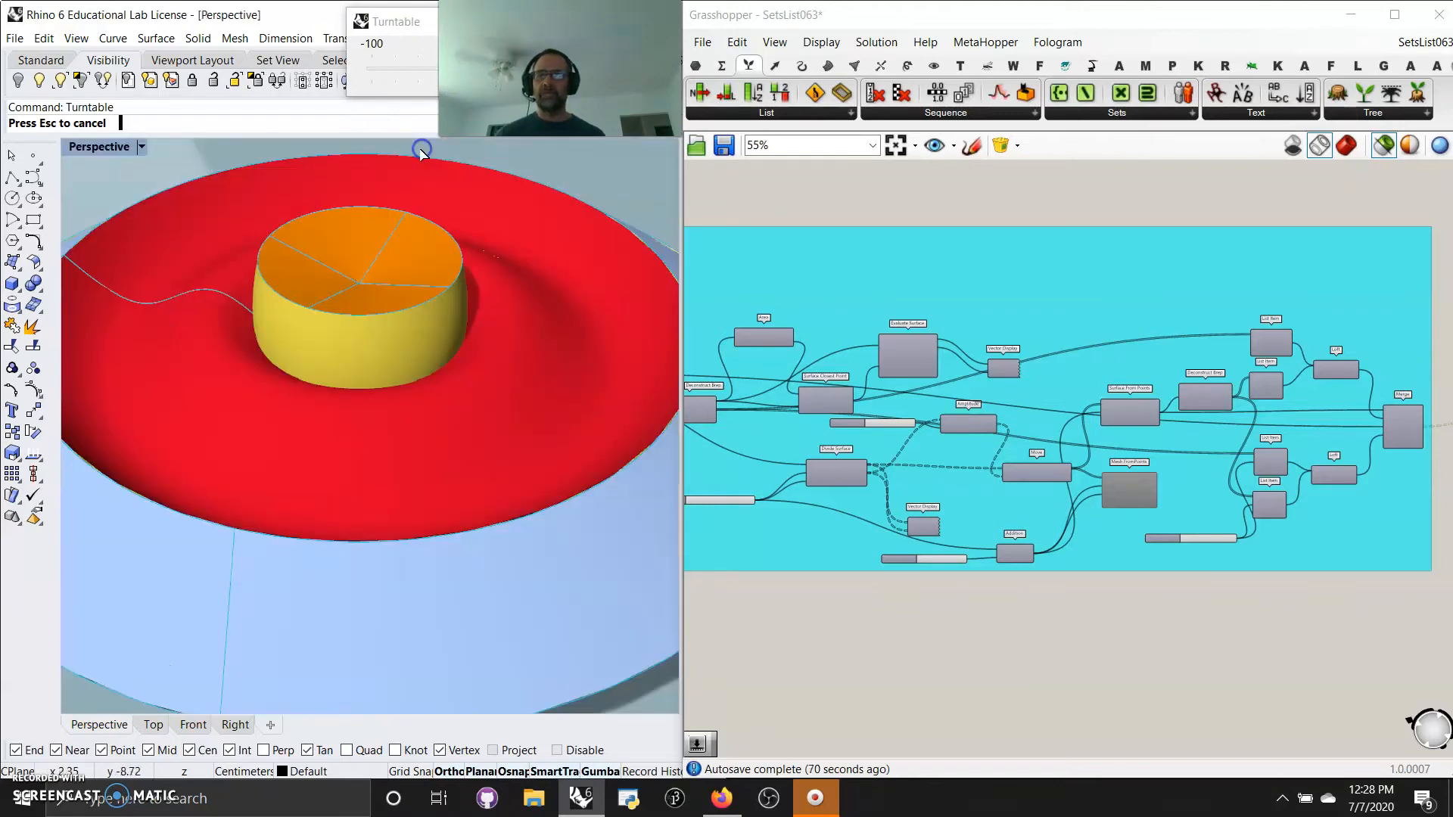
pyautogui.scroll(-3, 409, 369)
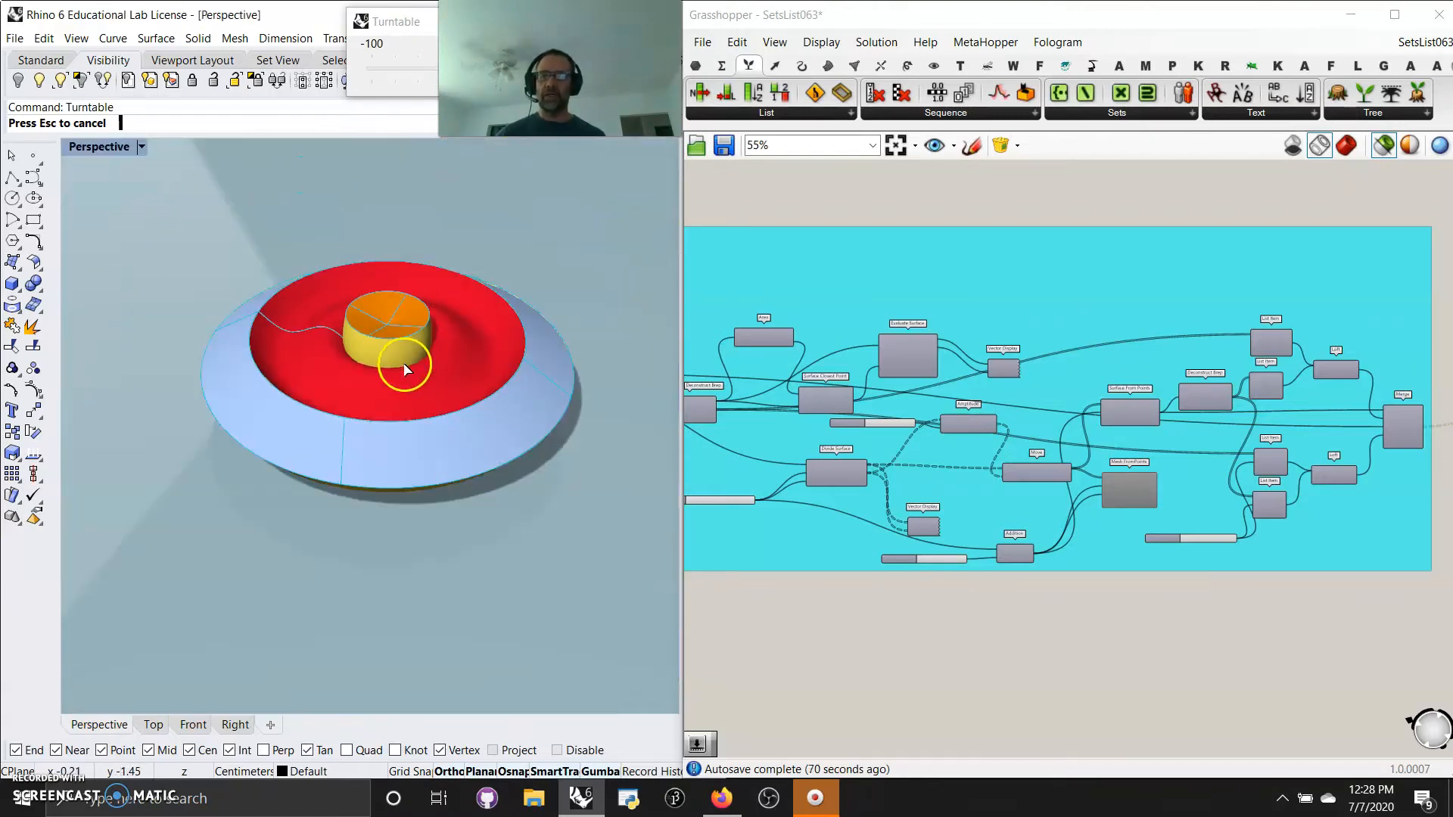
# Step: Return to the start of the Grasshopper definition and review its Cull Pattern, Cull Nth, Random Reduce and List Item component legend
pyautogui.scroll(-3, 1094, 494)
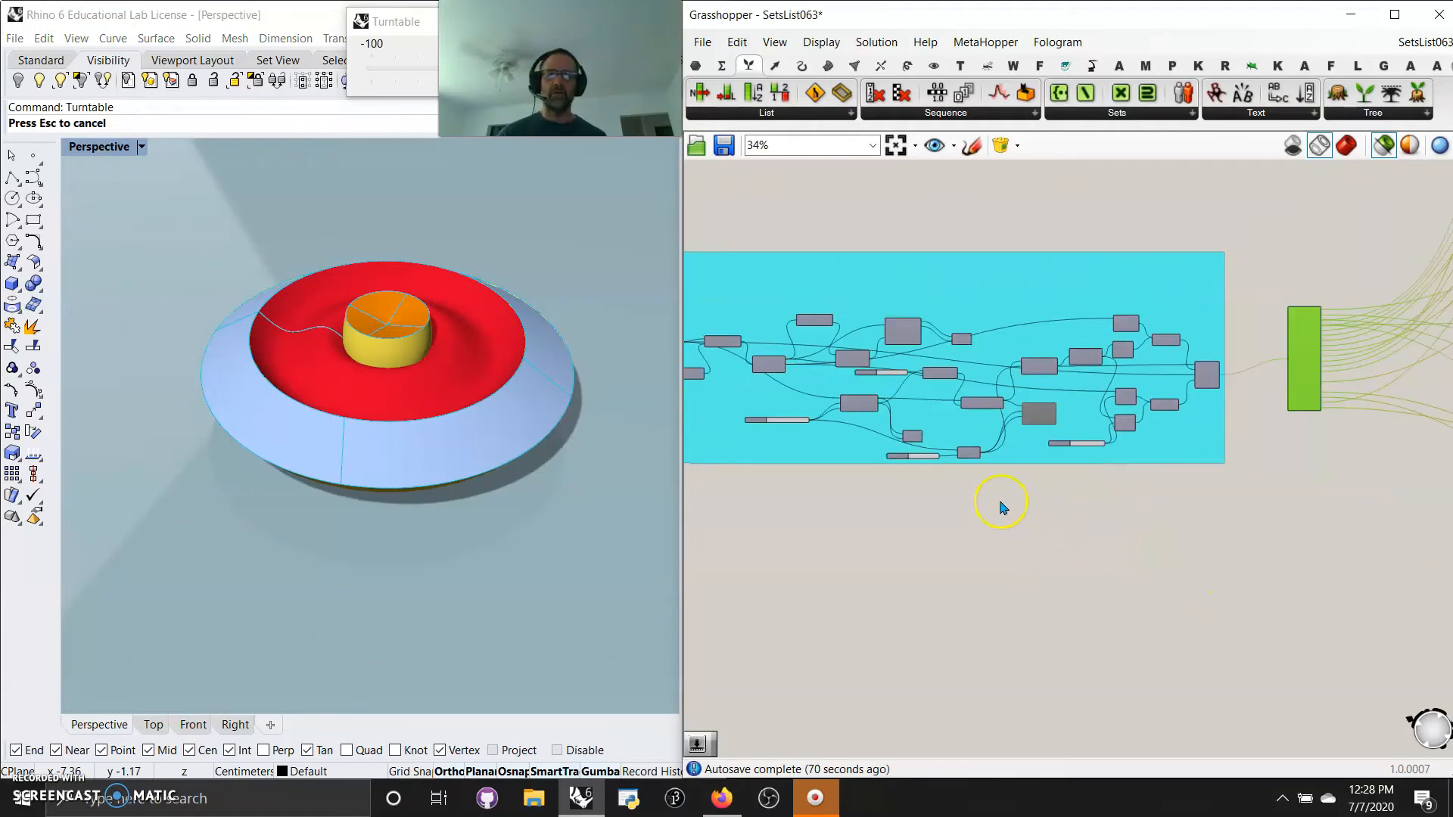
pyautogui.scroll(-3, 779, 380)
pyautogui.moveTo(774, 388); pyautogui.dragTo(1338, 568, button='right')
pyautogui.scroll(6, 1133, 412)
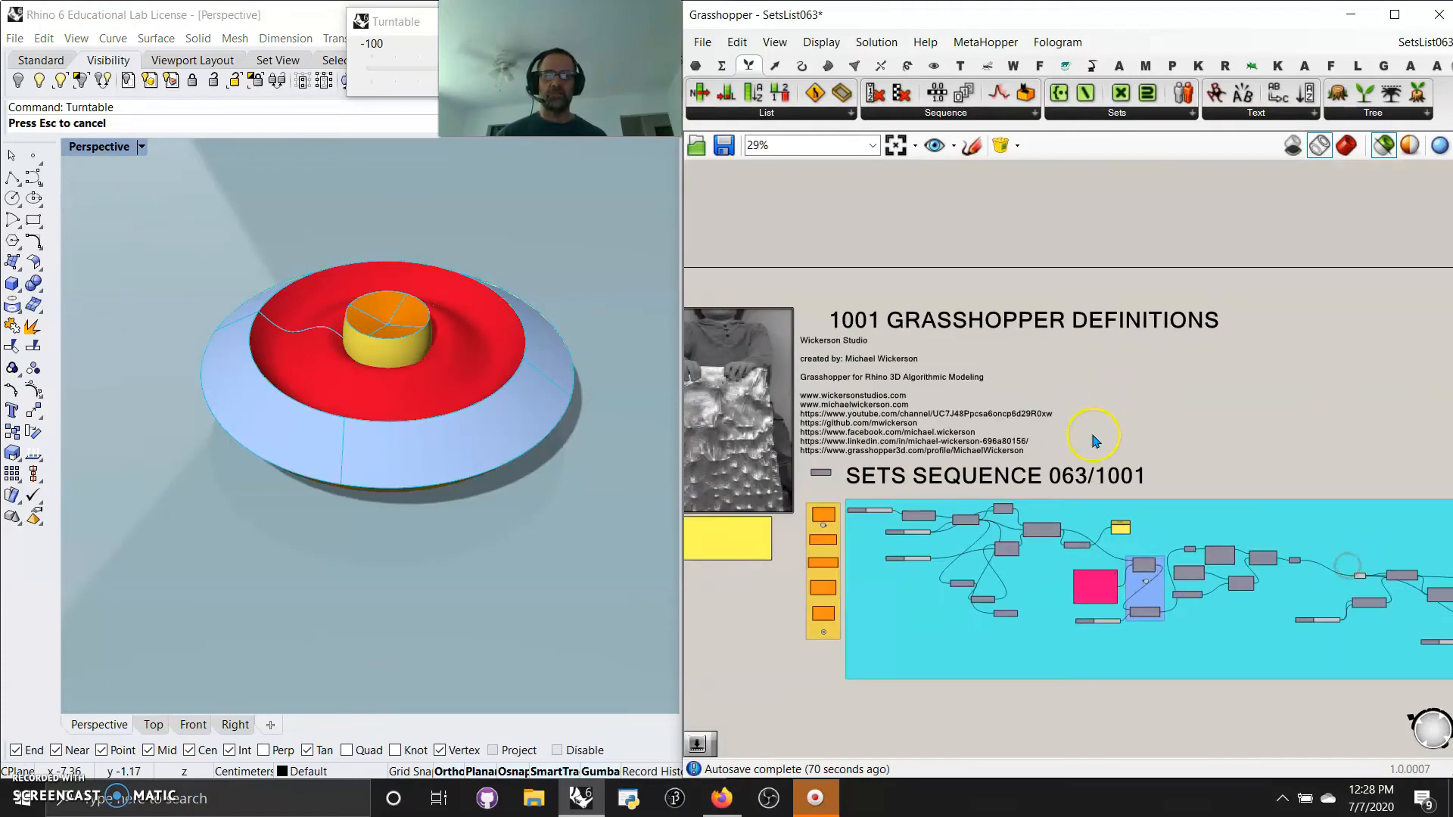
pyautogui.moveTo(1101, 348); pyautogui.dragTo(1233, 225, button='right')
pyautogui.scroll(5, 745, 439)
pyautogui.moveTo(940, 631); pyautogui.dragTo(1070, 426, button='right')
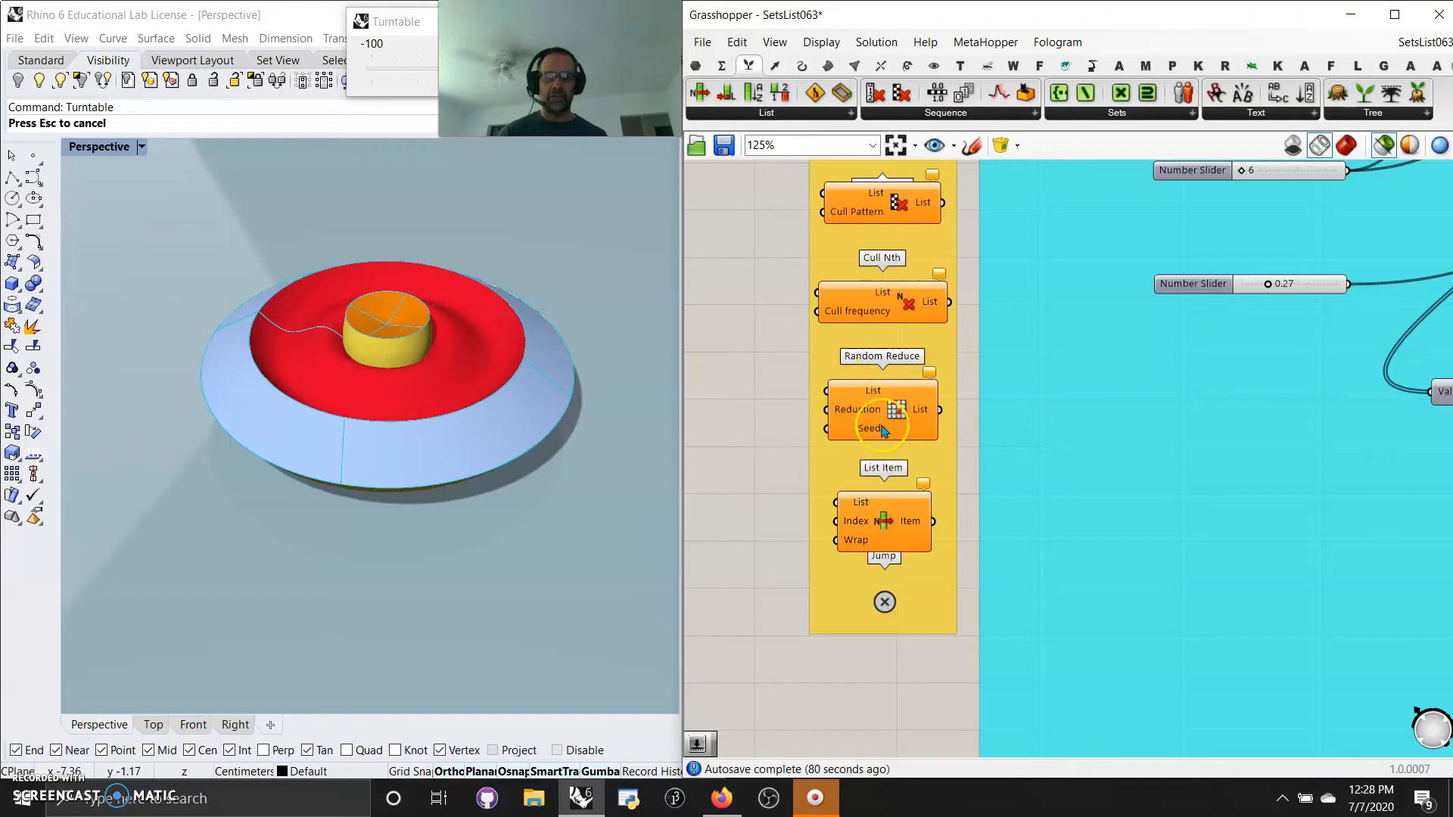
pyautogui.moveTo(884, 420)
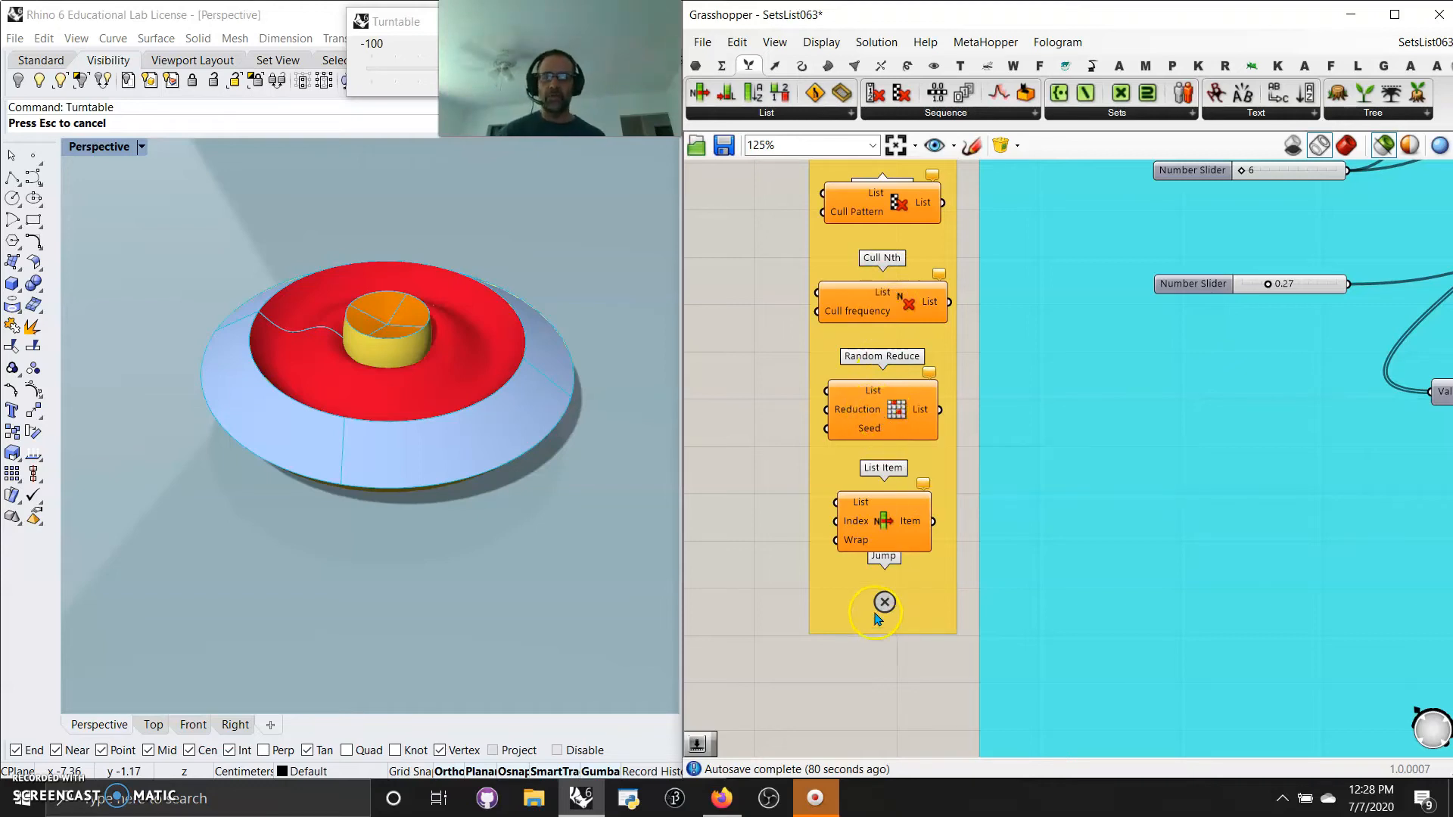
# Step: Show the hidden objects in Rhino and delete the white dome surfaces covering the bowl
pyautogui.moveTo(493, 503); pyautogui.dragTo(373, 588, button='right')
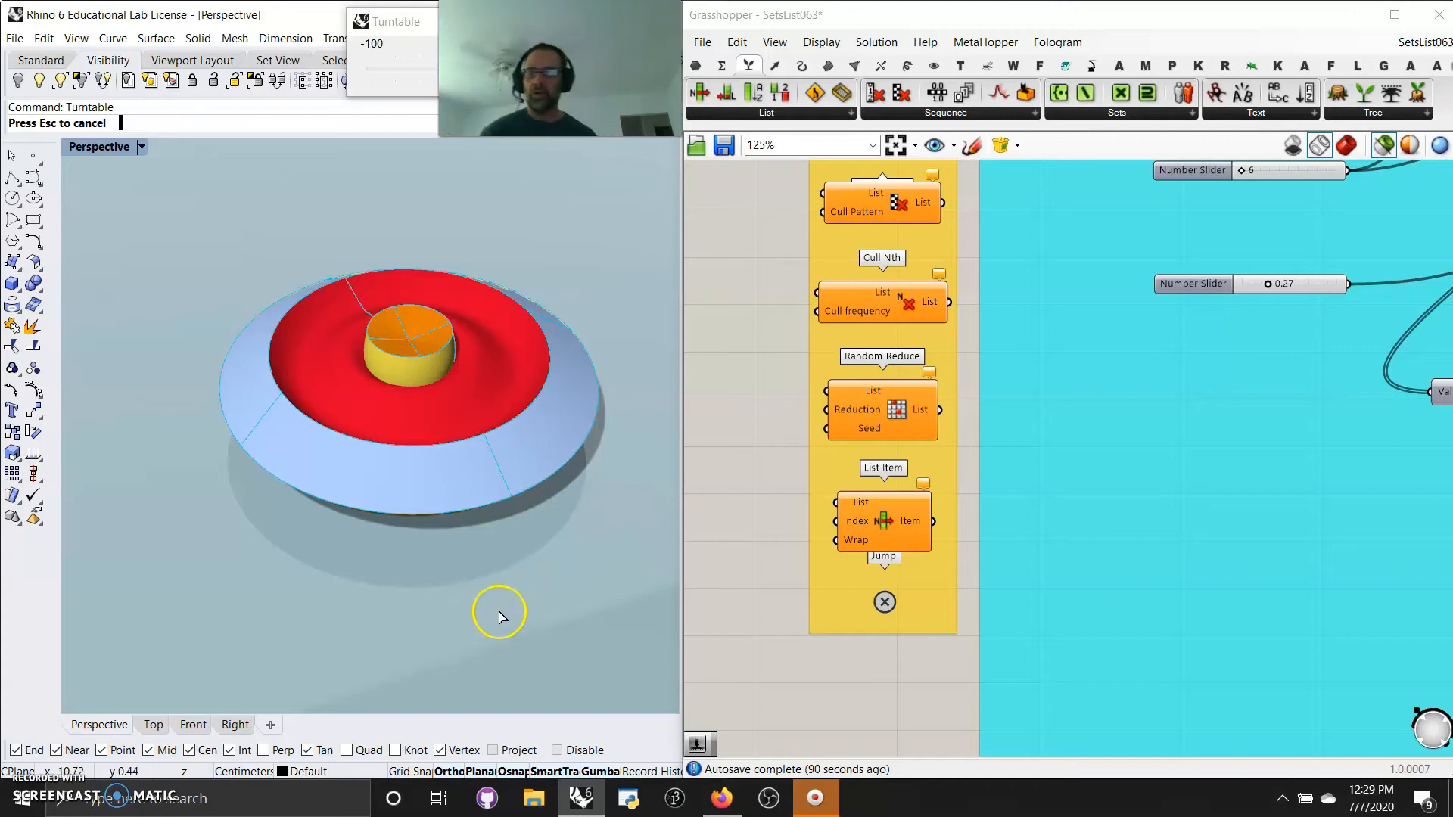
pyautogui.moveTo(470, 565); pyautogui.dragTo(451, 530, button='right')
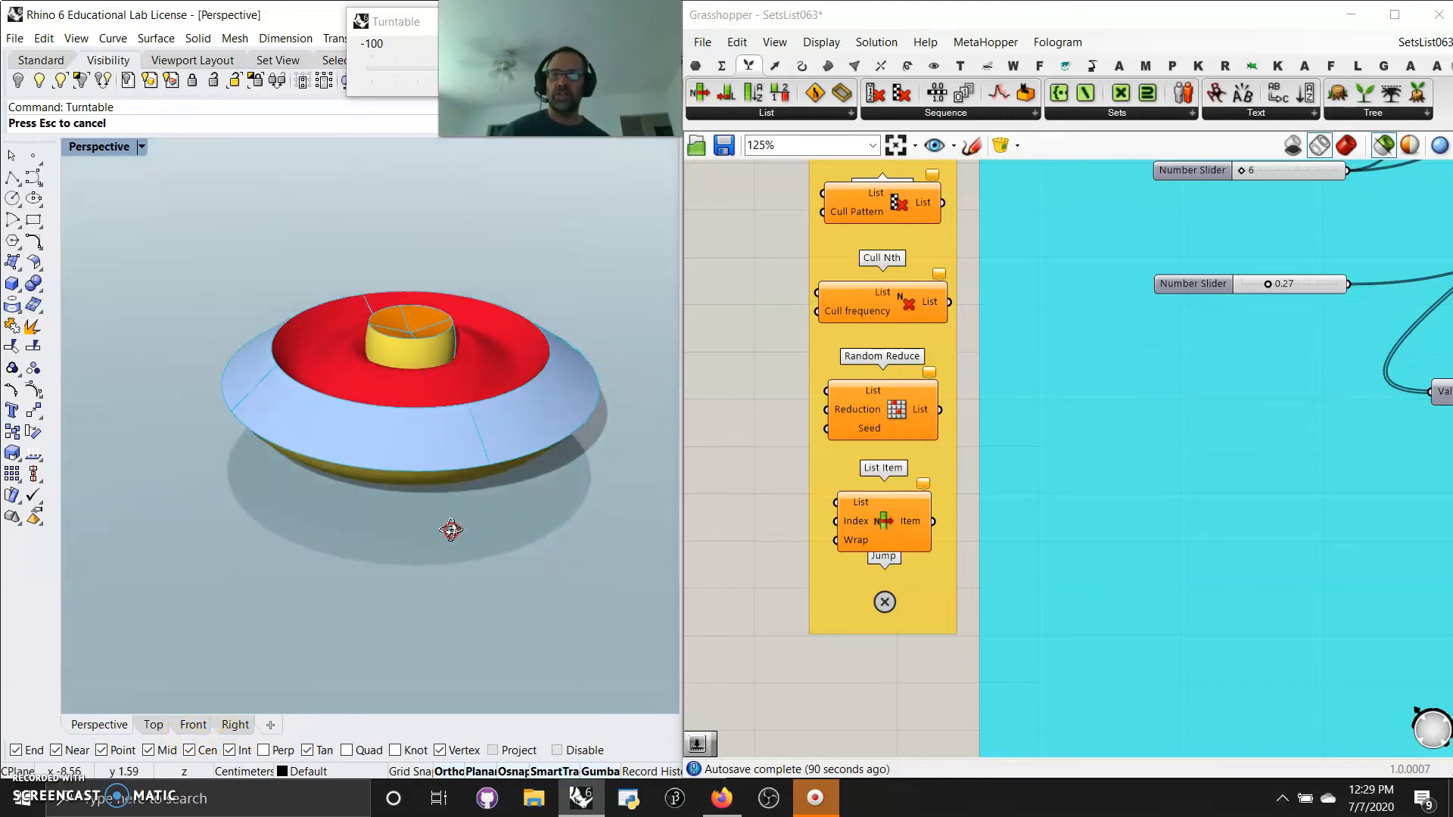
pyautogui.click(40, 84)
pyautogui.click(413, 350)
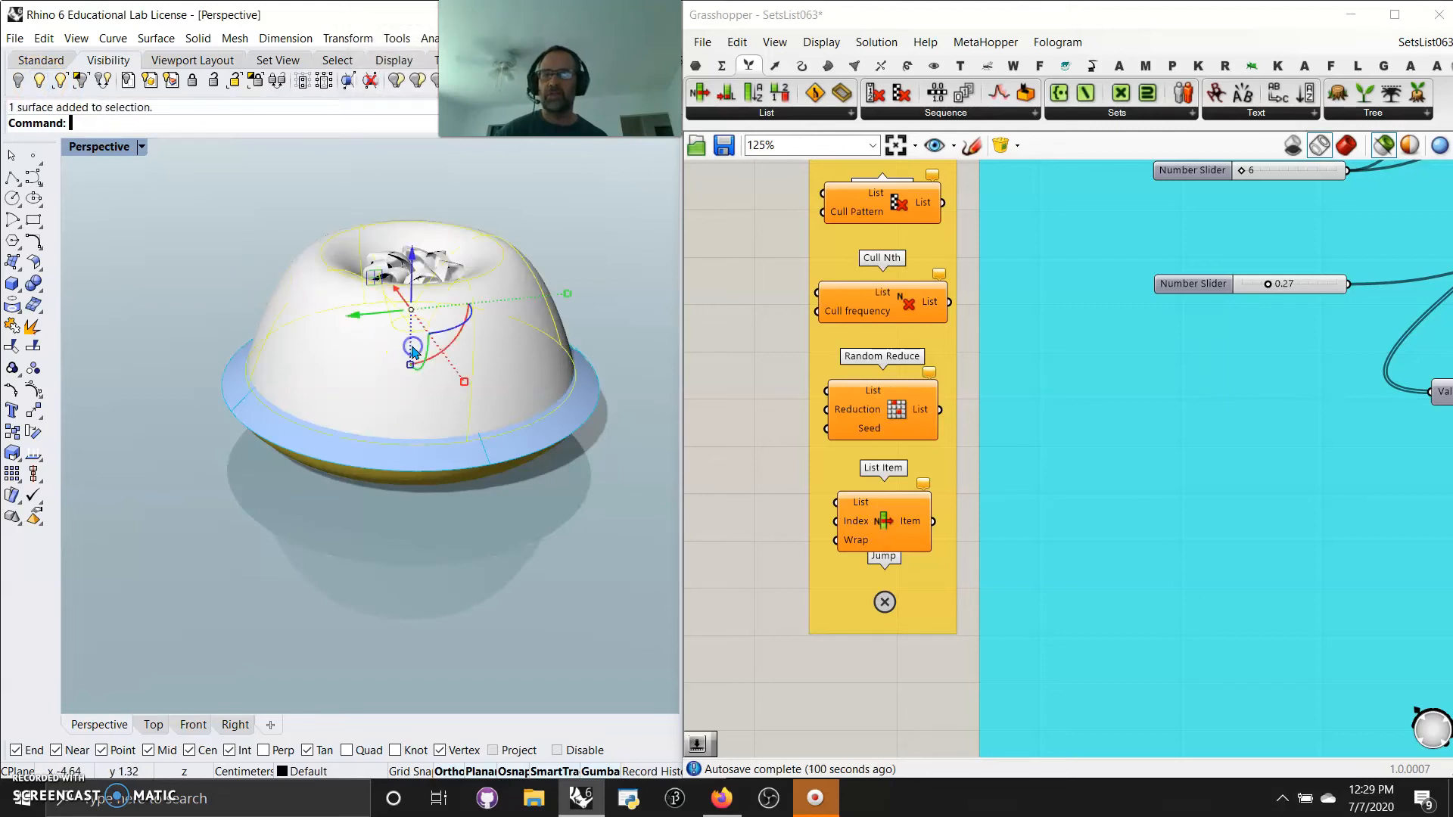
pyautogui.press('Delete')
pyautogui.moveTo(418, 357); pyautogui.dragTo(390, 371, button='right')
pyautogui.click(421, 368)
pyautogui.press('Delete')
# Step: Delete the remaining white shell surfaces, keeping only the curved strips standing around the bowl's center
pyautogui.click(390, 376)
pyautogui.press('End')
pyautogui.press('Delete')
pyautogui.click(449, 351)
pyautogui.moveTo(445, 373)
pyautogui.mouseDown(button='right')
pyautogui.moveTo(448, 401)
pyautogui.moveTo(506, 401)
pyautogui.moveTo(452, 391)
pyautogui.moveTo(455, 405)
pyautogui.moveTo(429, 409)
pyautogui.moveTo(445, 352)
pyautogui.mouseUp(button='right')
pyautogui.press('Delete')
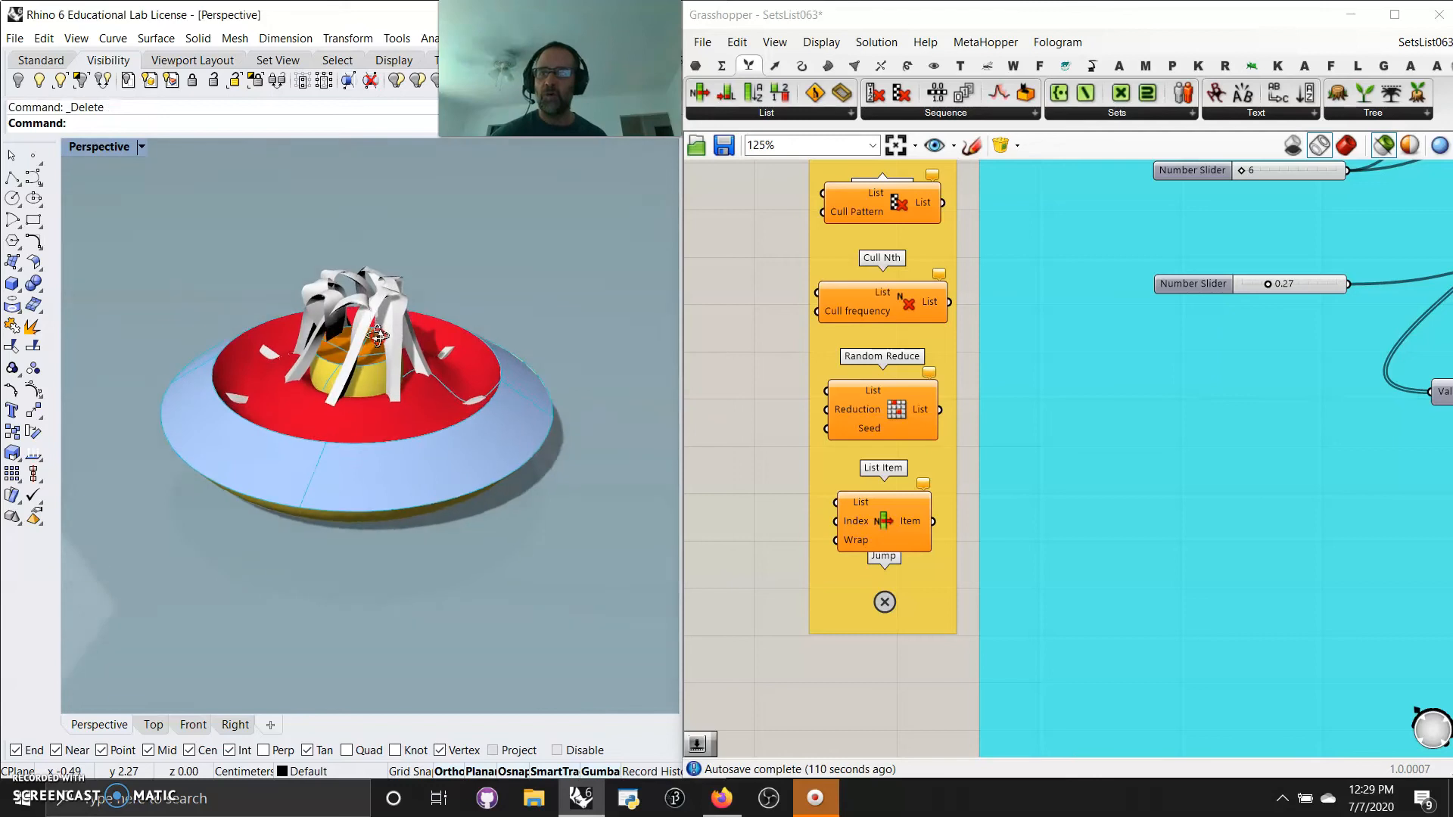
# Step: Examine the white curved strips above the rendered bowl up close and from different angles
pyautogui.click(378, 337)
pyautogui.scroll(7, 385, 317)
pyautogui.moveTo(380, 309); pyautogui.dragTo(428, 295, button='right')
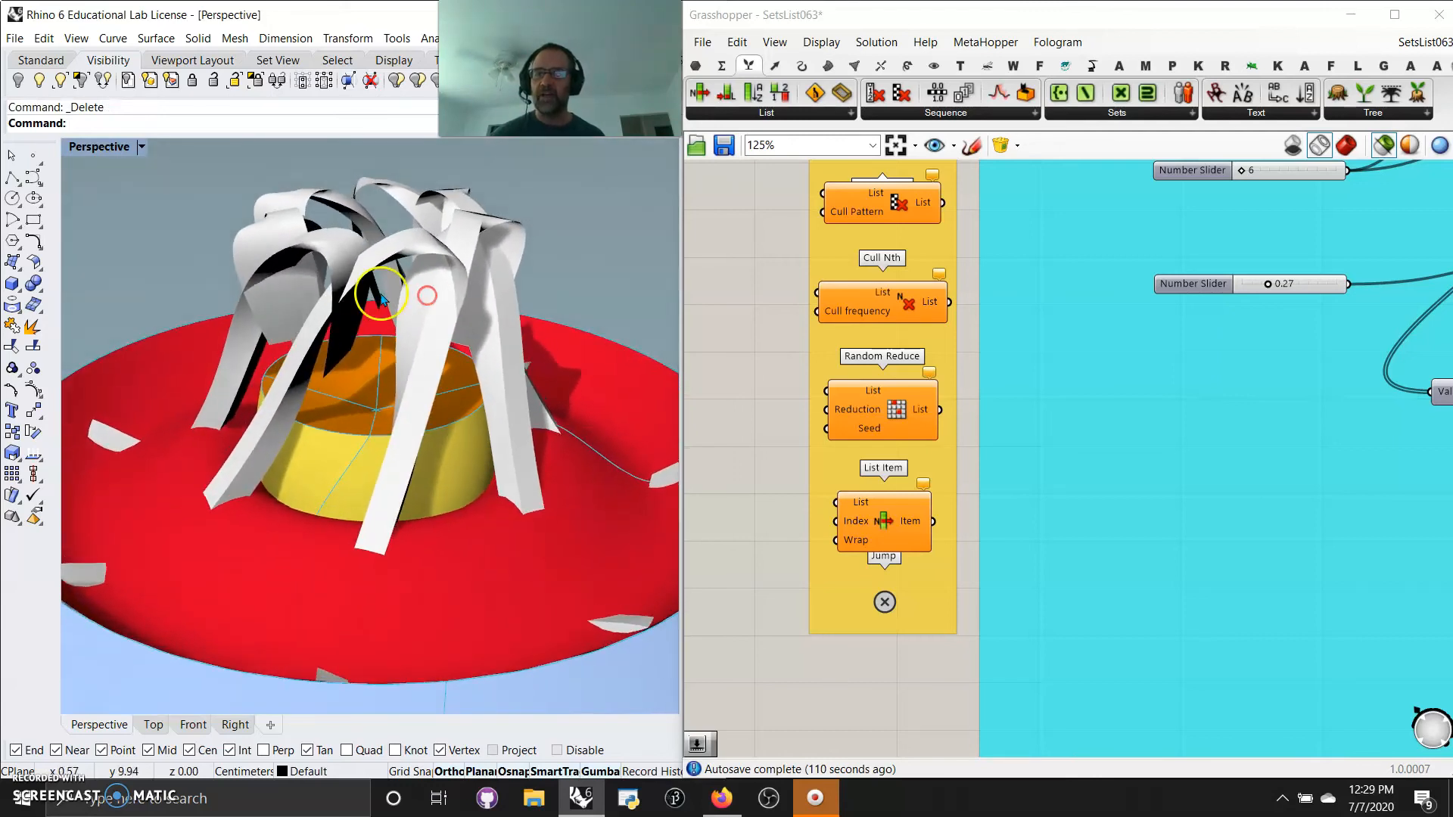
pyautogui.scroll(-5, 390, 382)
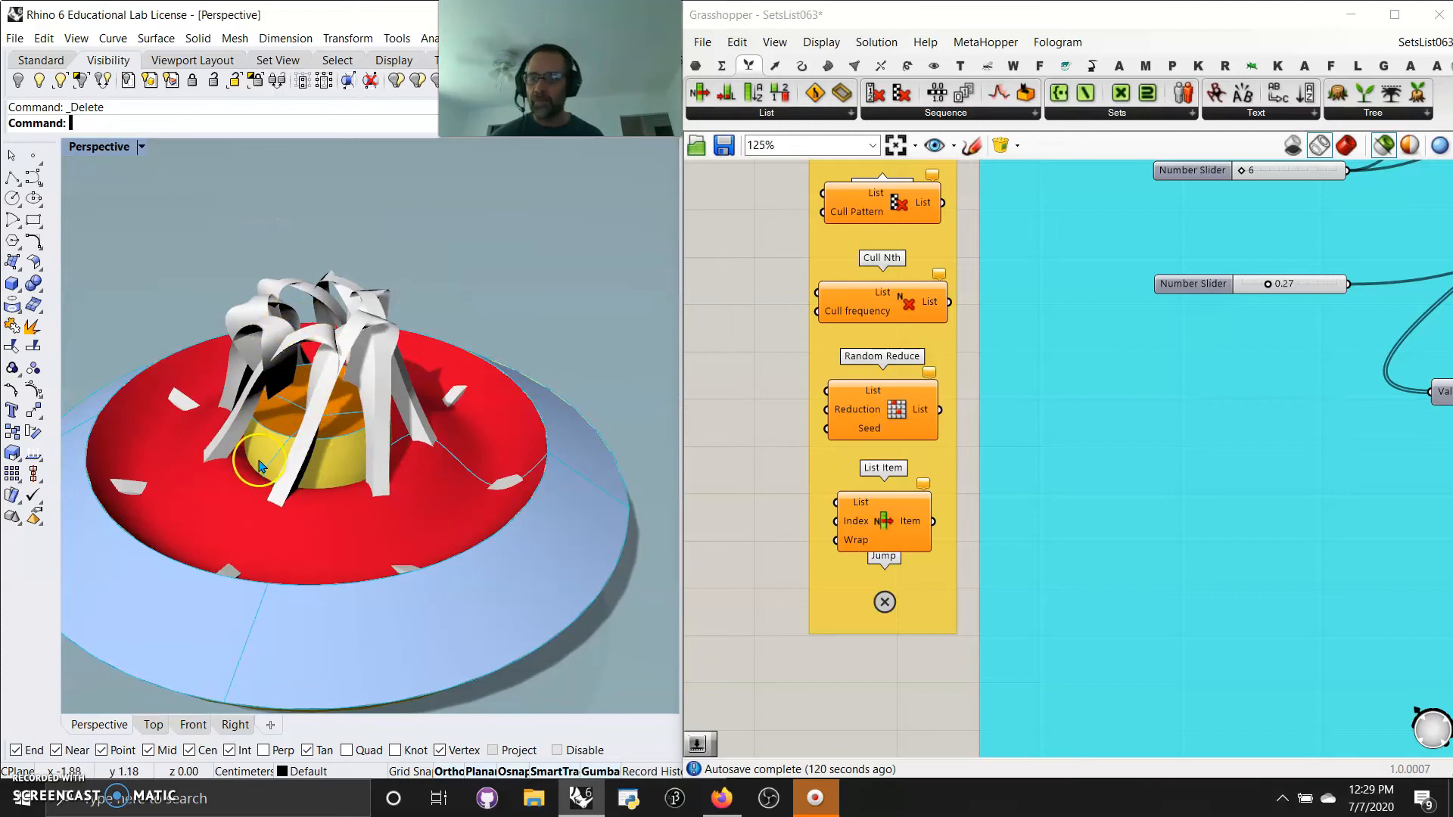
pyautogui.moveTo(327, 363); pyautogui.dragTo(381, 364, button='right')
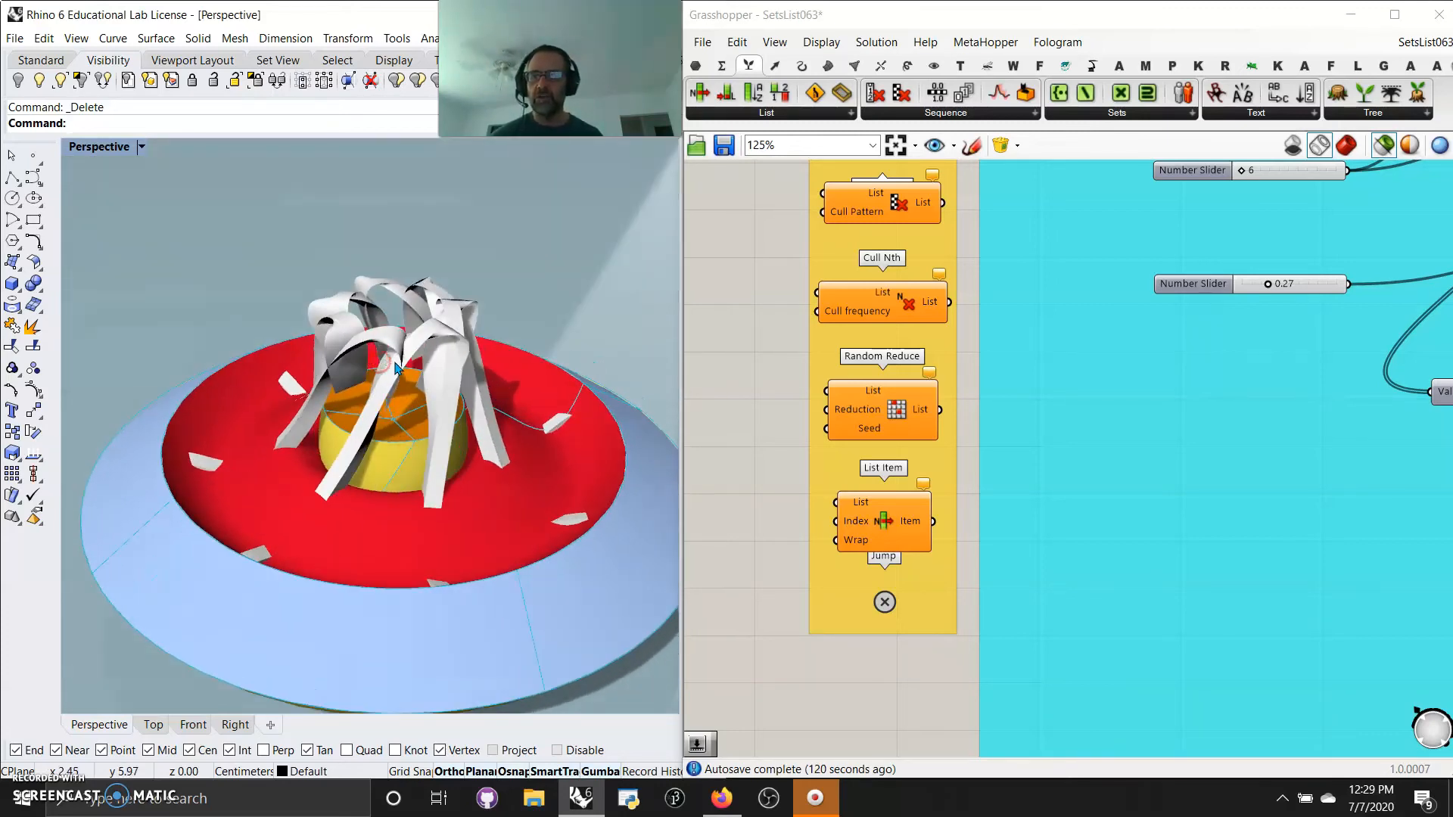
pyautogui.scroll(2, 380, 363)
pyautogui.scroll(-4, 386, 378)
pyautogui.scroll(2, 405, 433)
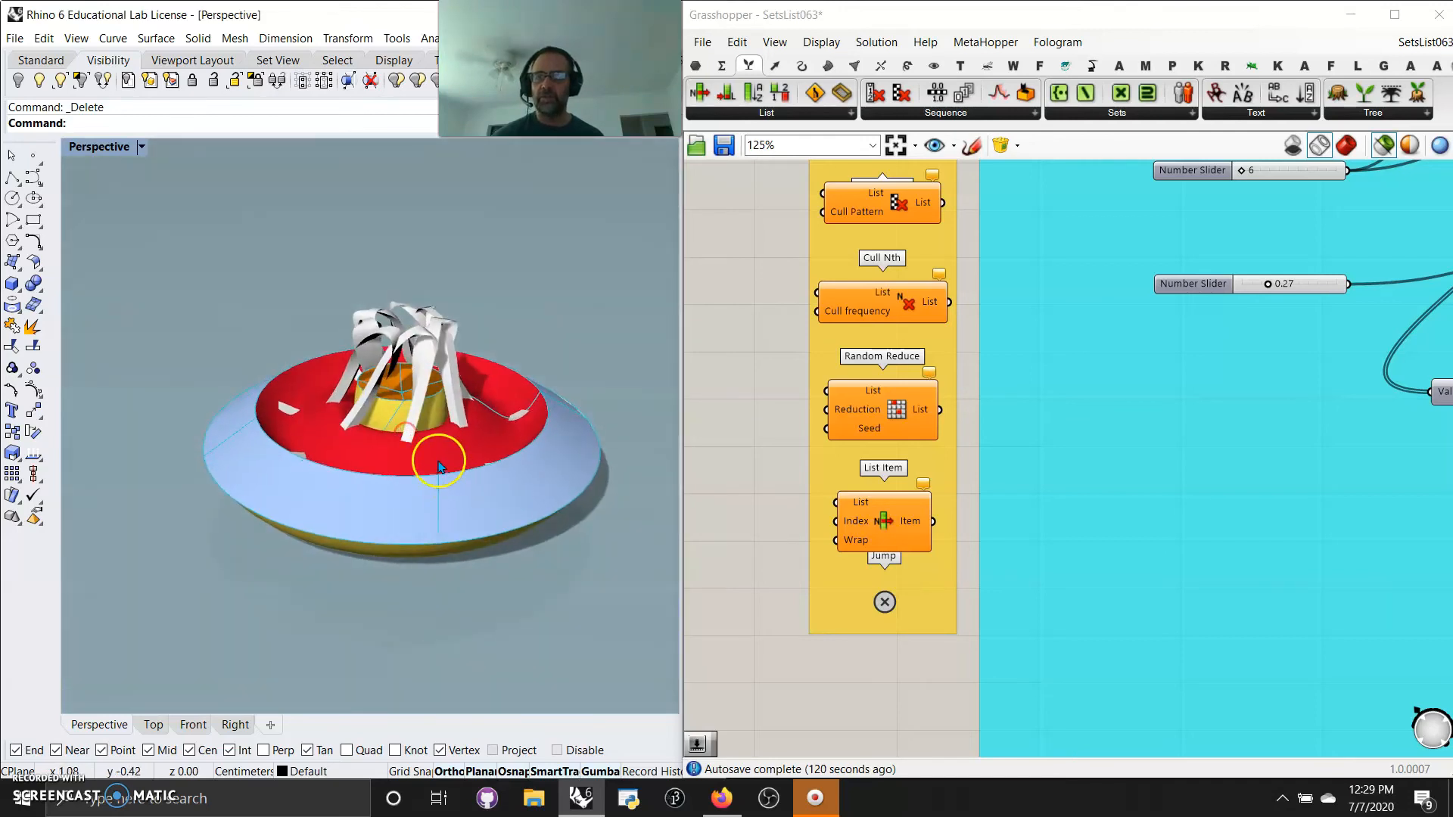
# Step: Try the Artistic display mode on the Perspective viewport, inspect the strips, and return to Rendered
pyautogui.click(97, 144)
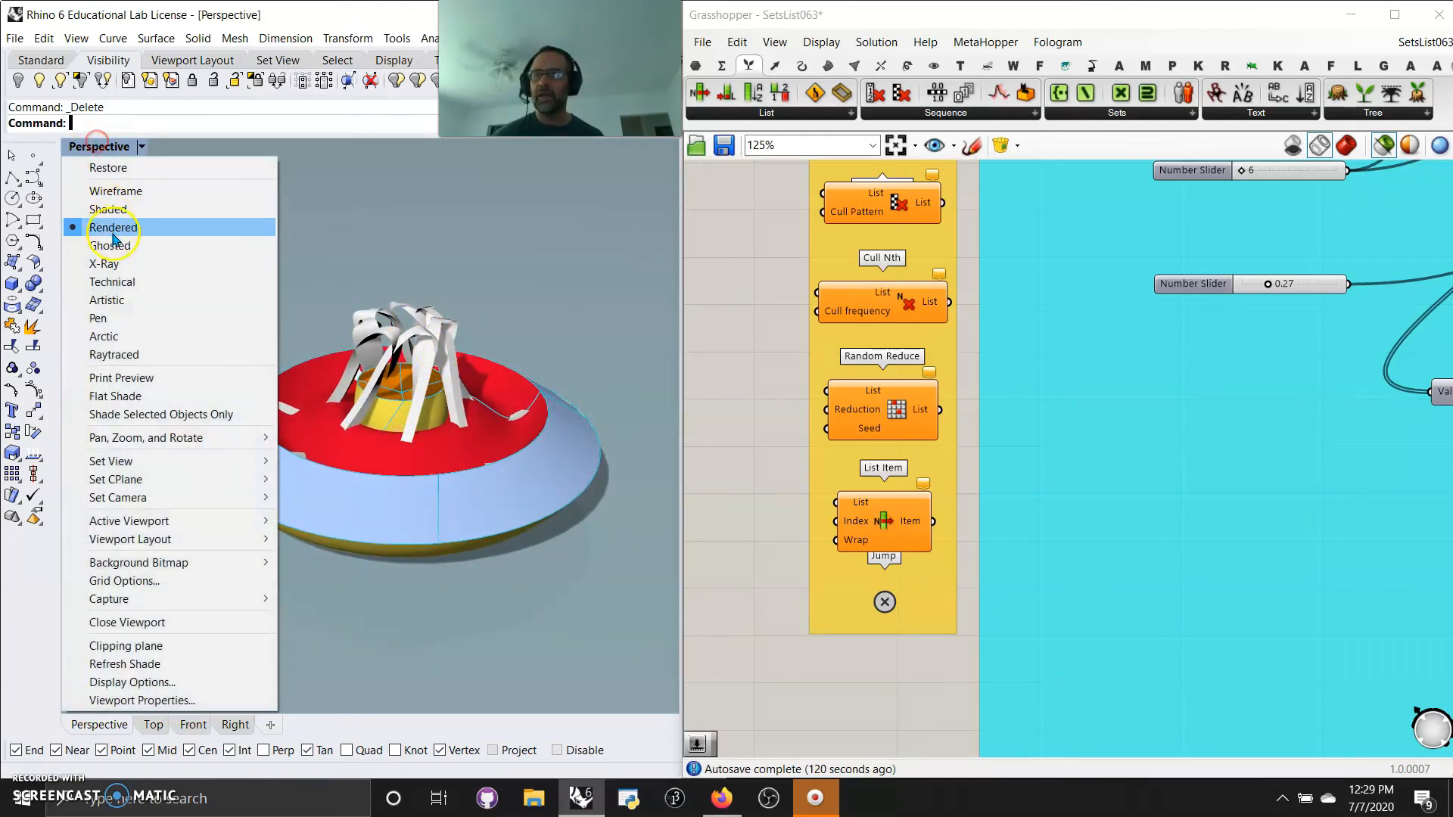
pyautogui.click(114, 299)
pyautogui.moveTo(436, 461); pyautogui.dragTo(393, 473, button='right')
pyautogui.scroll(6, 395, 472)
pyautogui.scroll(-4, 458, 433)
pyautogui.moveTo(458, 433); pyautogui.dragTo(473, 581, button='right')
pyautogui.scroll(-6, 489, 520)
pyautogui.click(98, 146)
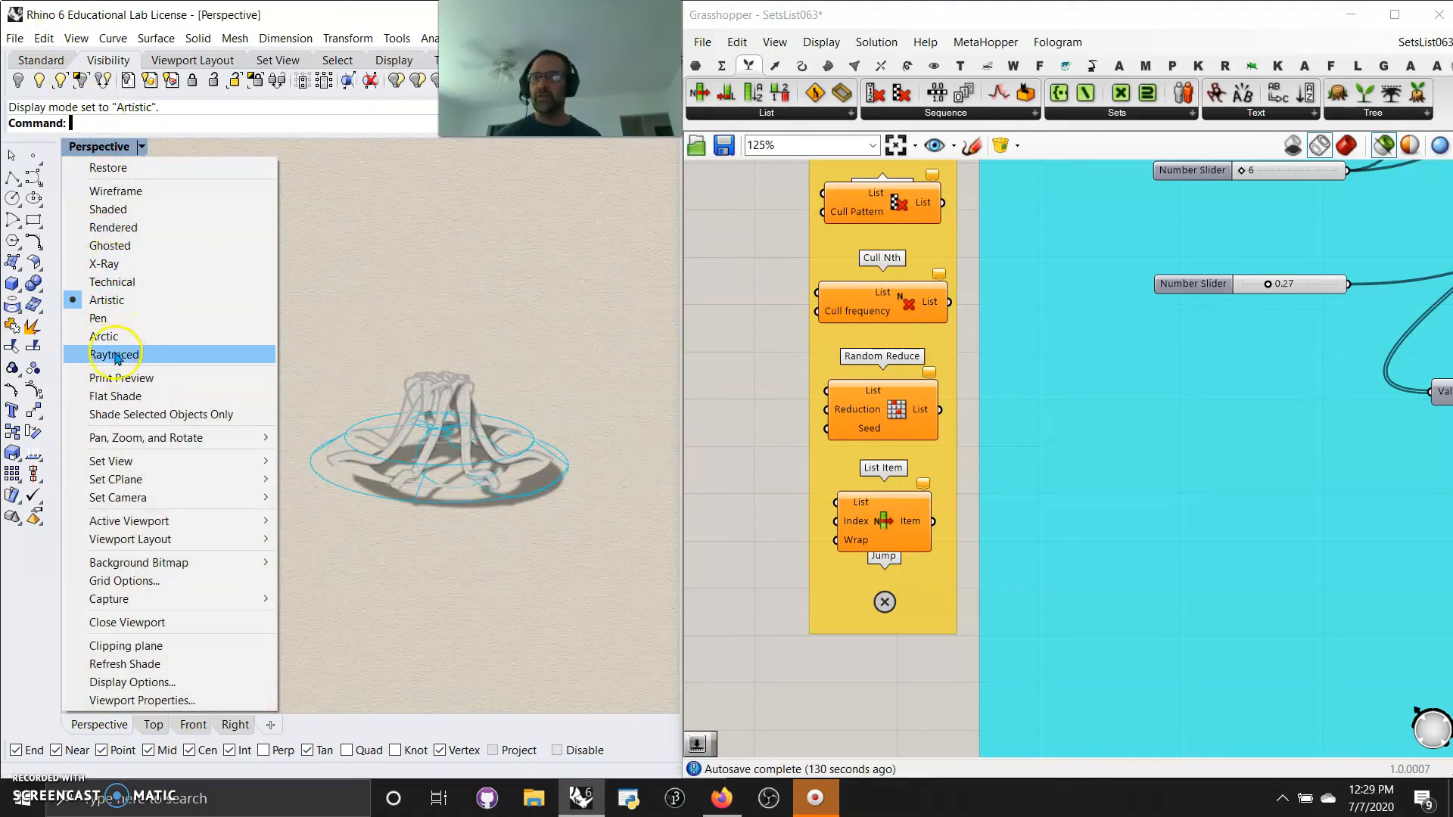
pyautogui.click(107, 227)
# Step: Delete all the white strips around the bowl and frame the rendered bowl from a low angle
pyautogui.moveTo(338, 527); pyautogui.dragTo(389, 559, button='right')
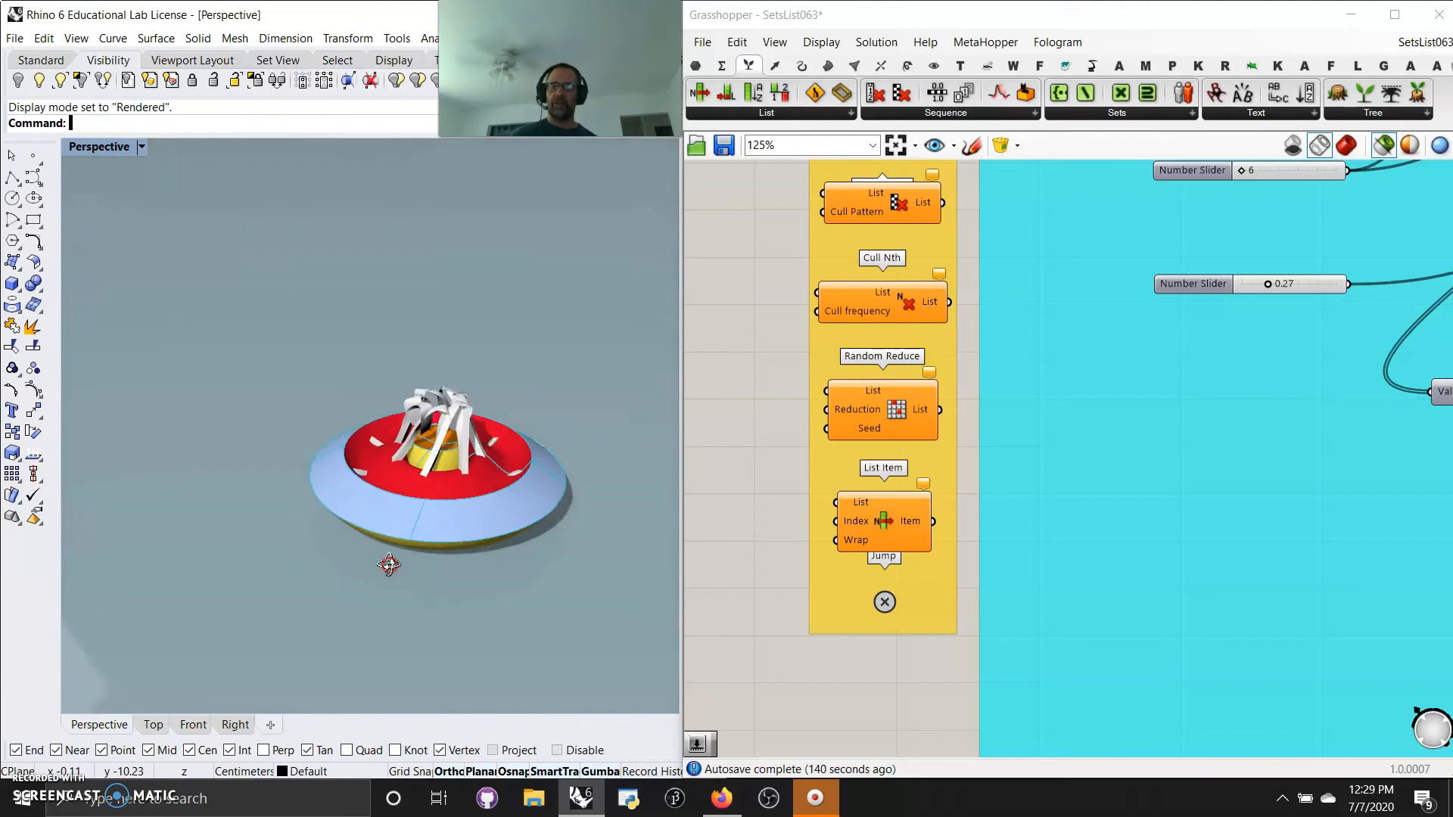
pyautogui.moveTo(591, 604); pyautogui.dragTo(249, 292)
pyautogui.press('Delete')
pyautogui.moveTo(435, 545); pyautogui.dragTo(366, 516, button='right')
pyautogui.scroll(6, 414, 502)
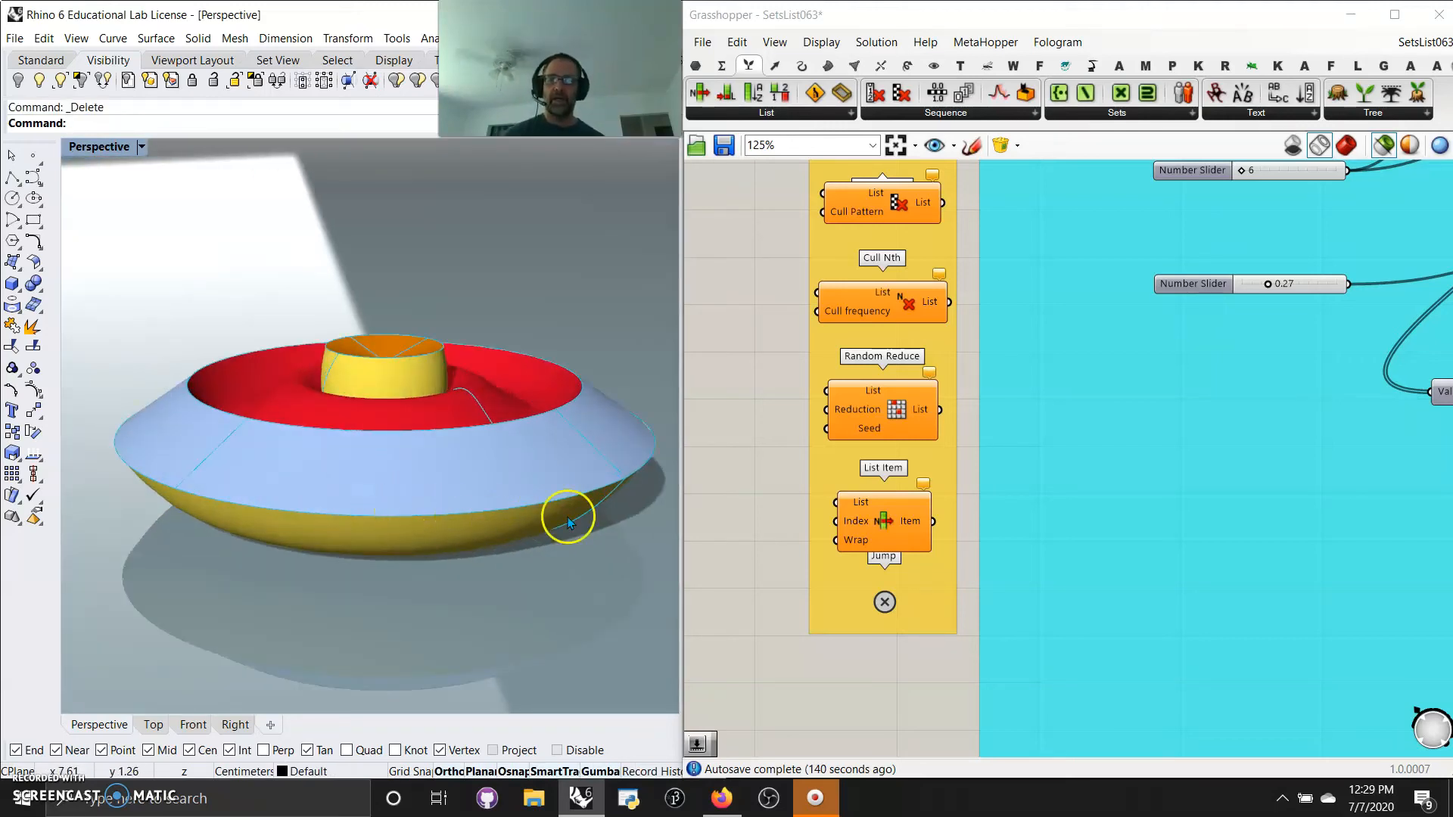
# Step: Review the whole Sets Sequence 063/1001 definition, from the title block through to the Explode Tree output
pyautogui.scroll(-5, 1022, 447)
pyautogui.scroll(-5, 940, 511)
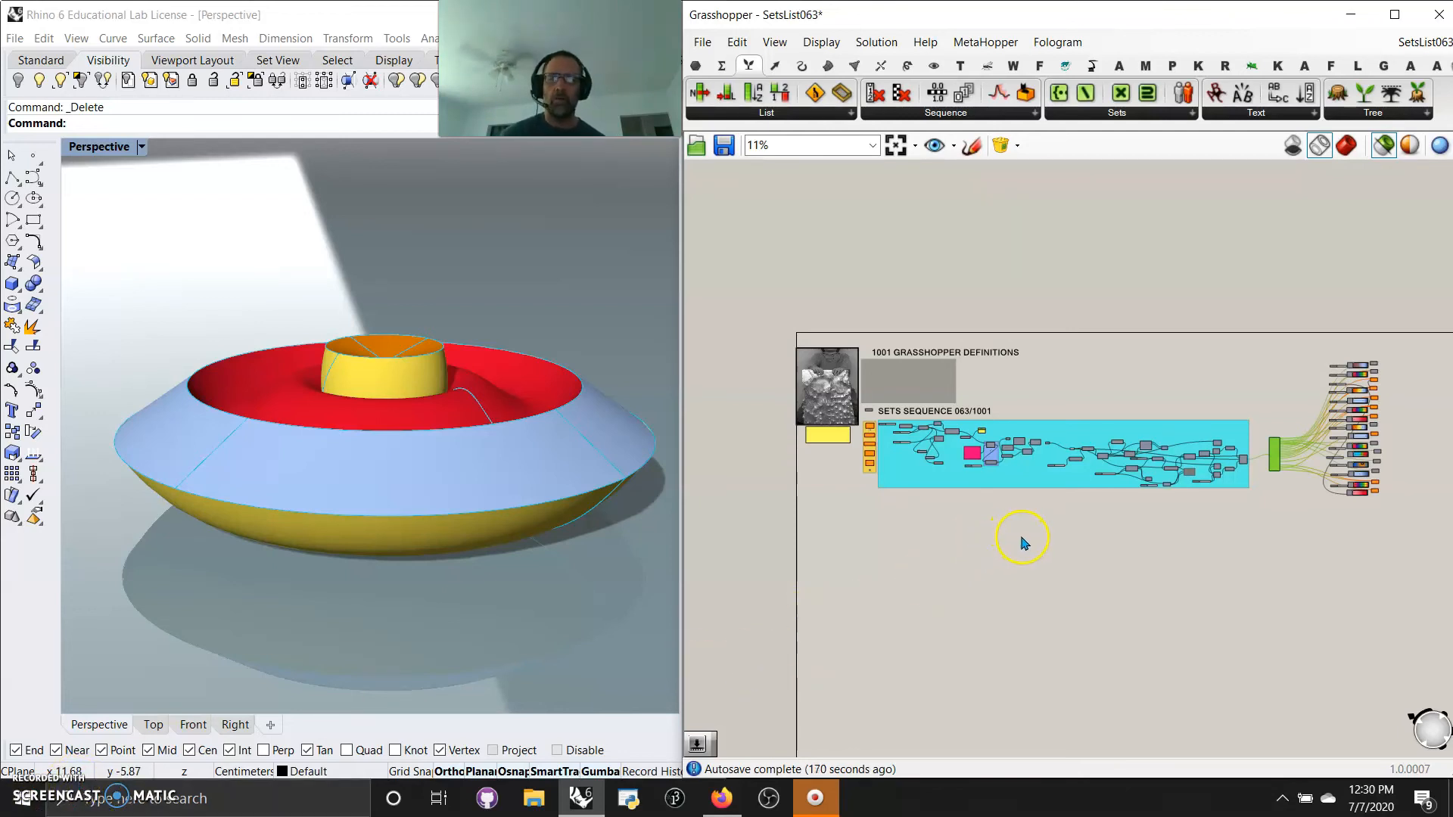
pyautogui.scroll(2, 1039, 488)
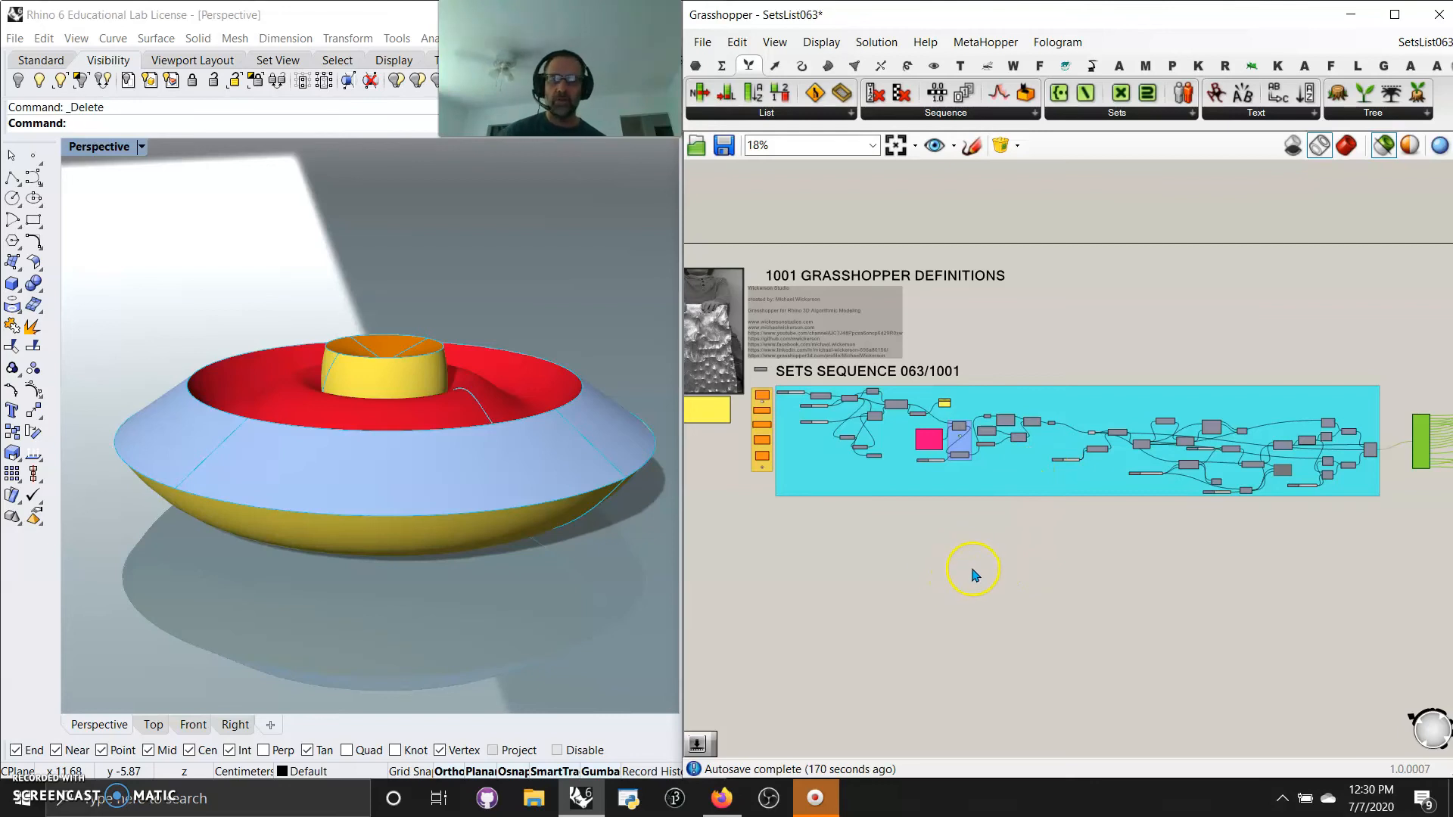
pyautogui.scroll(2, 1025, 501)
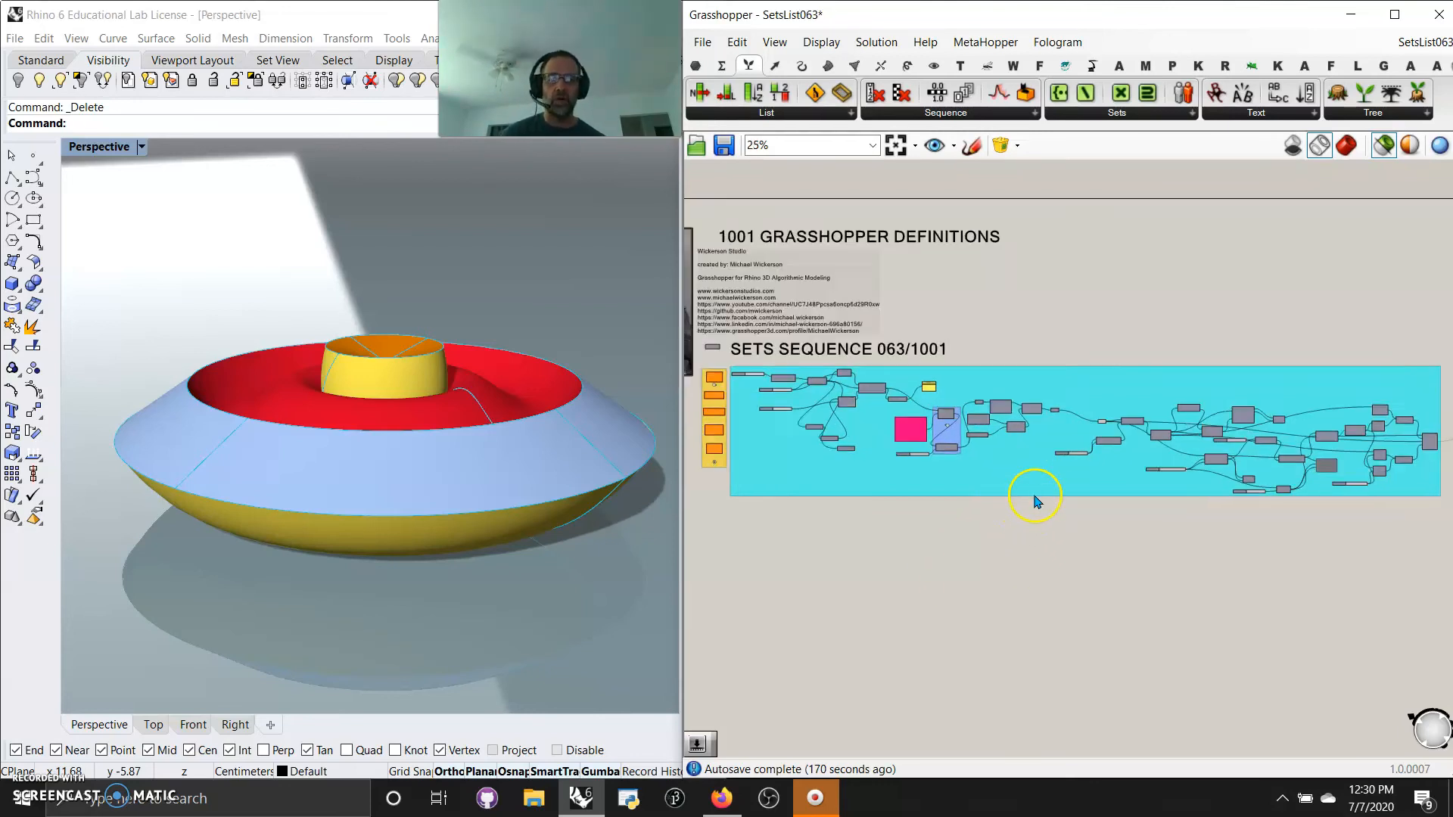
pyautogui.moveTo(906, 629); pyautogui.dragTo(977, 589, button='right')
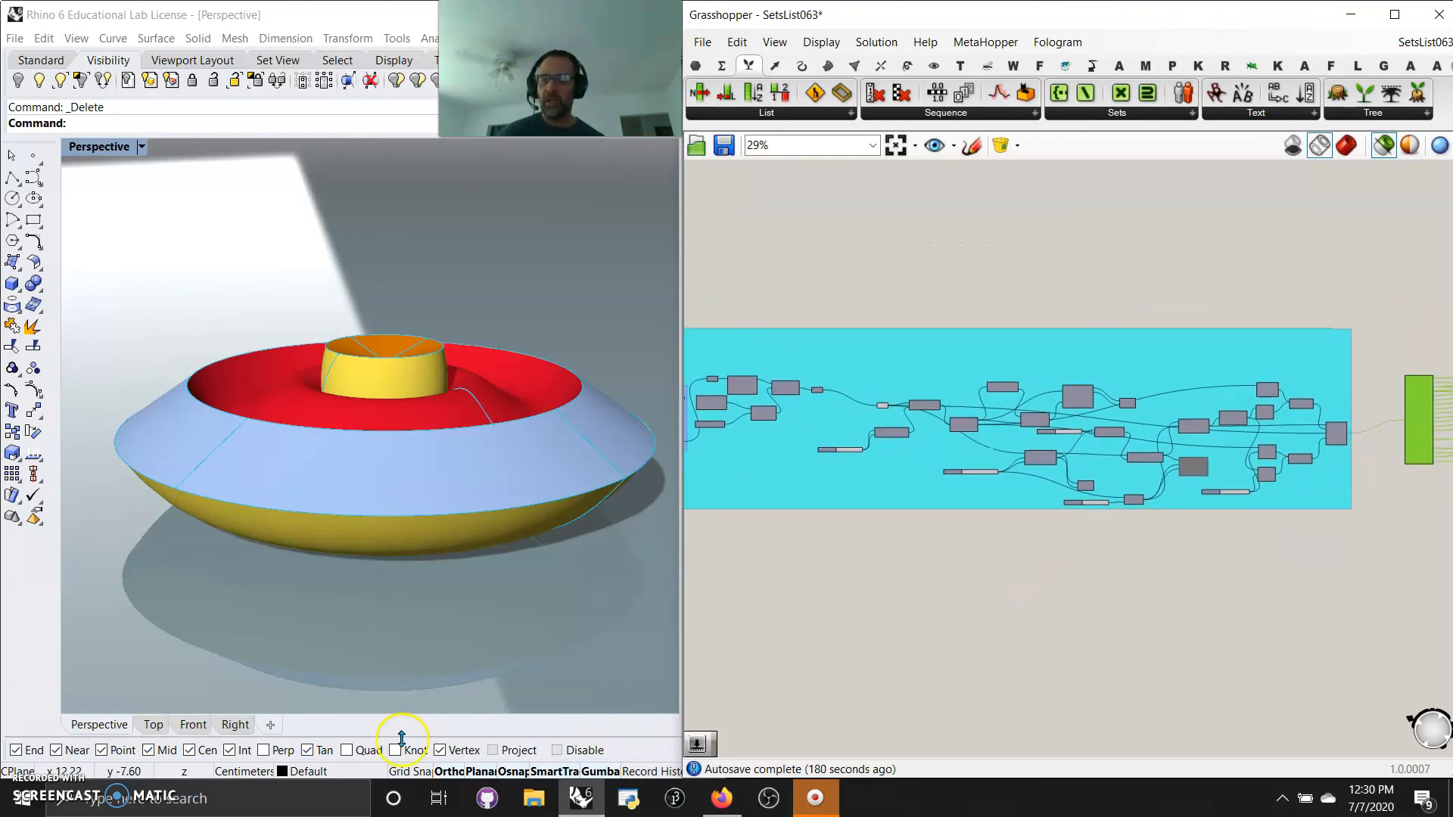
pyautogui.moveTo(732, 654); pyautogui.dragTo(1135, 597, button='right')
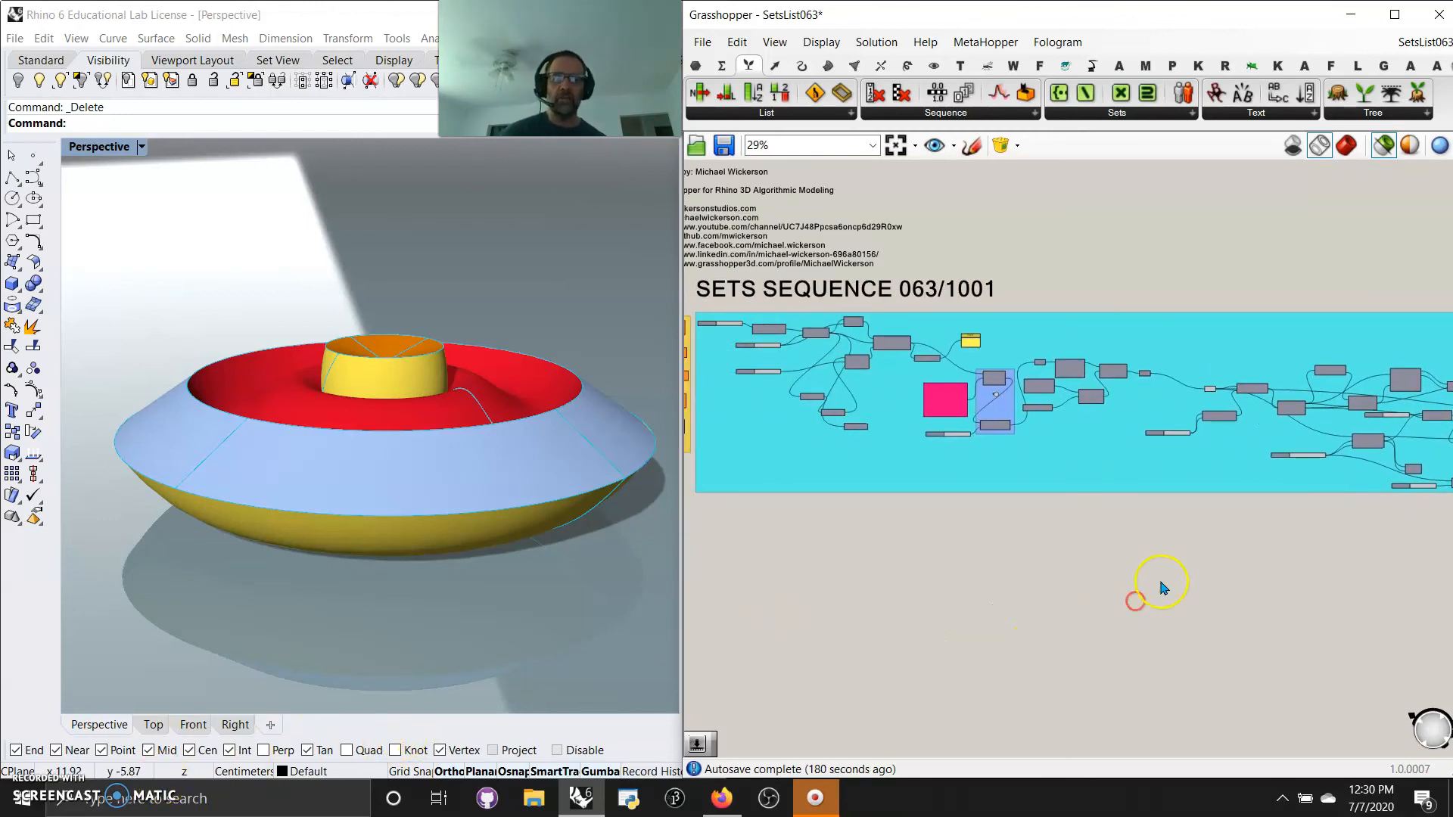
pyautogui.scroll(-2, 1124, 656)
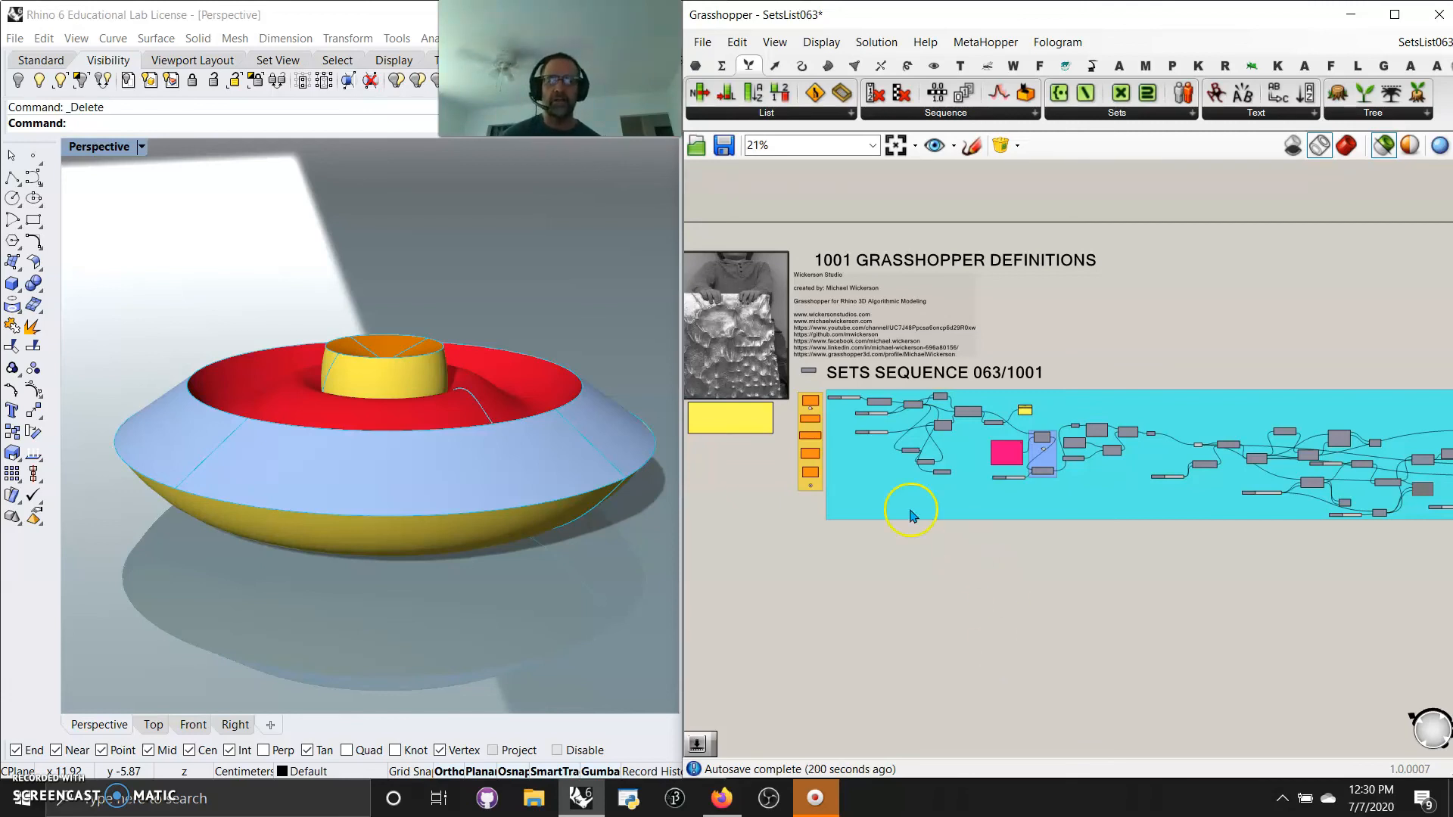
pyautogui.moveTo(1389, 609); pyautogui.dragTo(1295, 573, button='right')
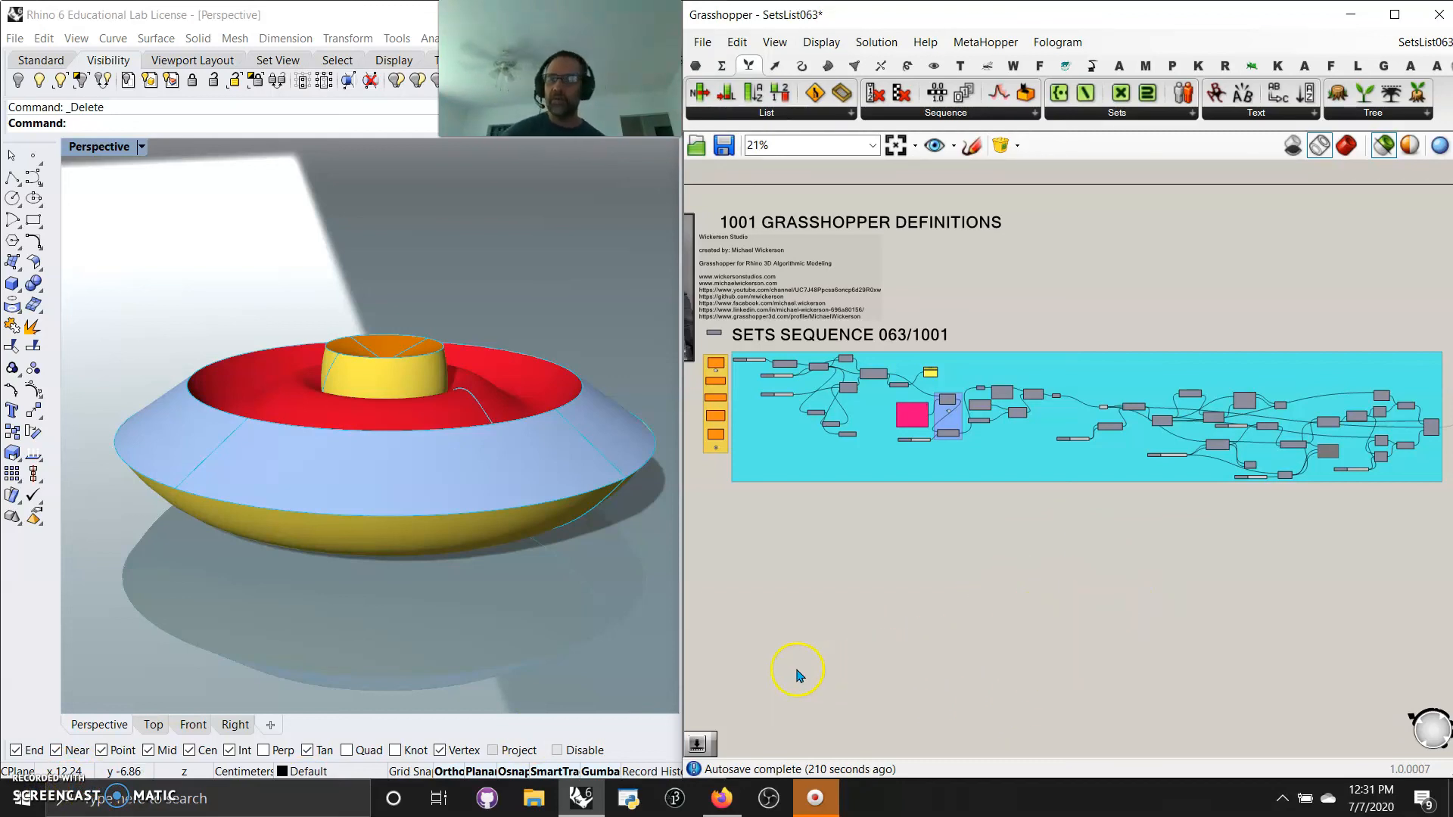
pyautogui.moveTo(1194, 555); pyautogui.dragTo(1103, 544, button='right')
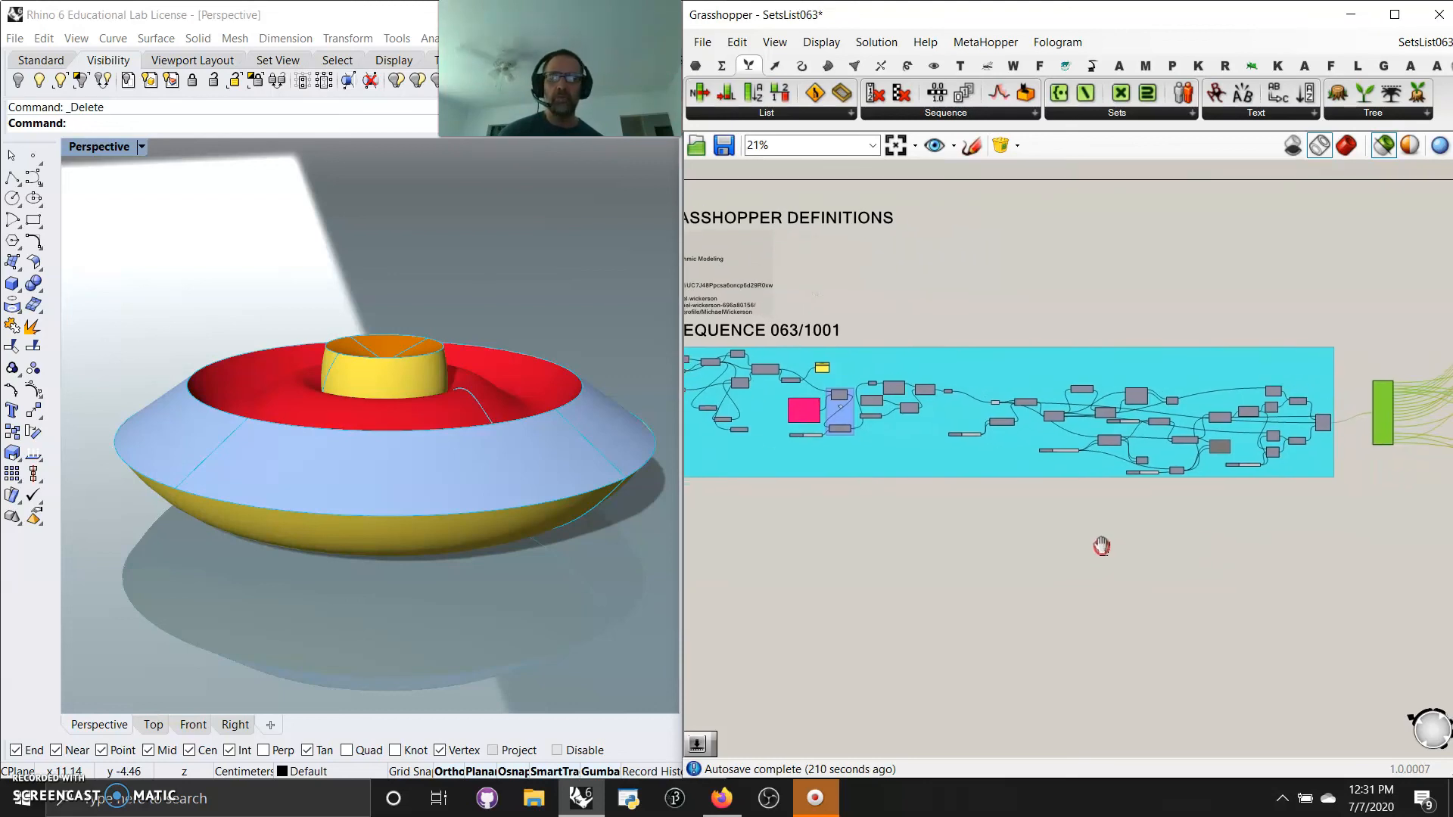